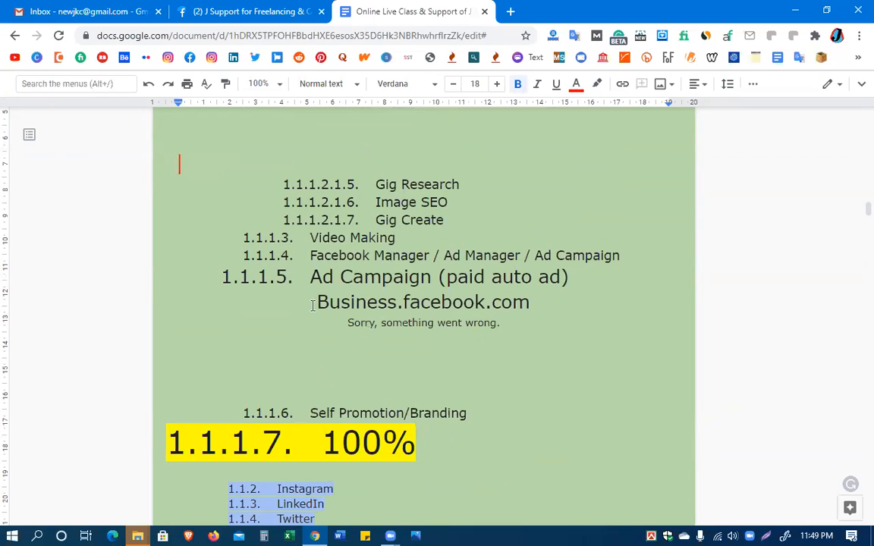
Review the "Ad Campaign (paid auto ad)" heading and the Business.facebook.com line beneath it in the class outline.
{"action": "left_click_drag", "start_coordinate": [312, 282], "coordinate": [365, 280]}
{"action": "left_click", "coordinate": [395, 280]}
{"action": "left_click_drag", "start_coordinate": [318, 306], "coordinate": [412, 311]}
{"action": "left_click", "coordinate": [427, 303]}
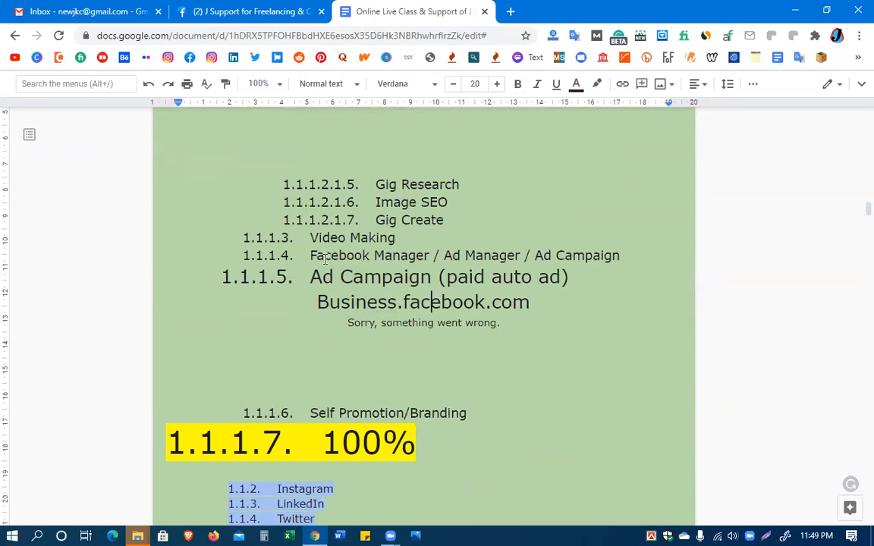
Open the J Support for Freelancing & Outsourcing YouTube channel in a new browser tab and view its recent uploads.
{"action": "left_click", "coordinate": [511, 11]}
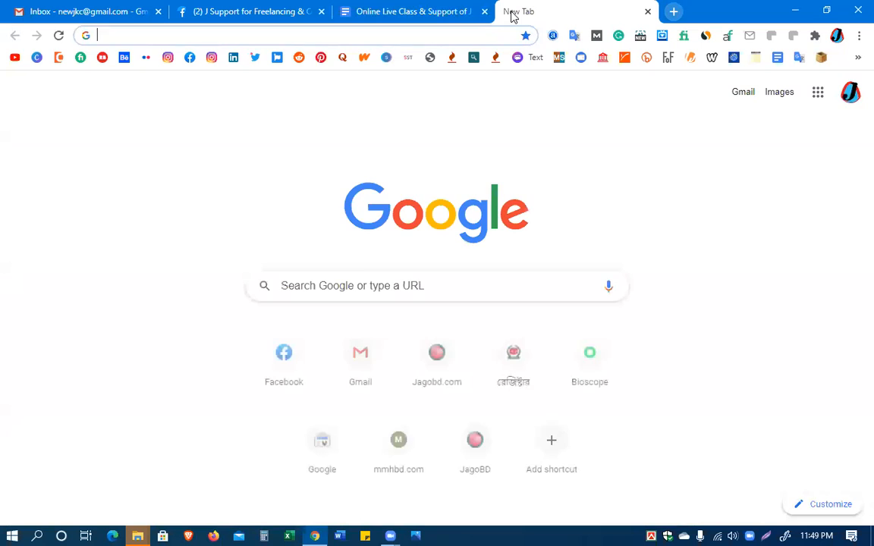
{"action": "left_click", "coordinate": [14, 57]}
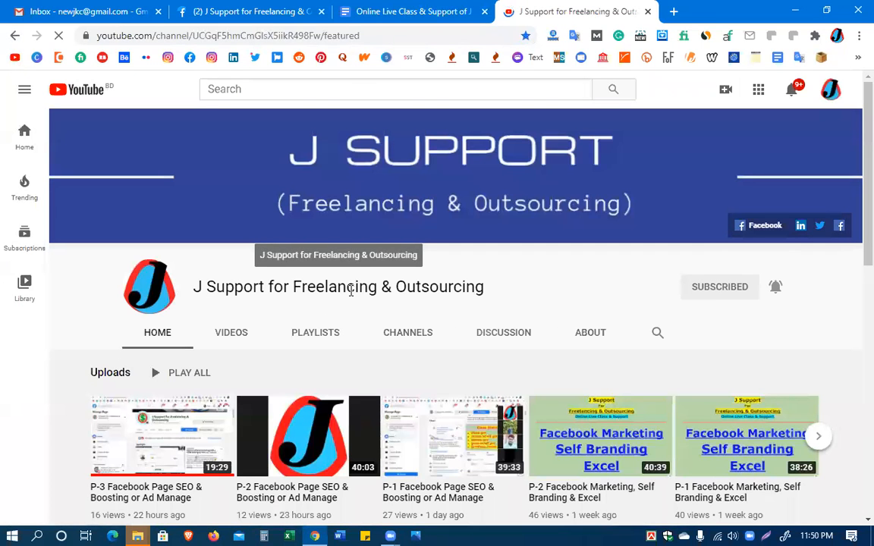
{"action": "scroll", "coordinate": [351, 293], "scroll_direction": "down", "scroll_amount": 1}
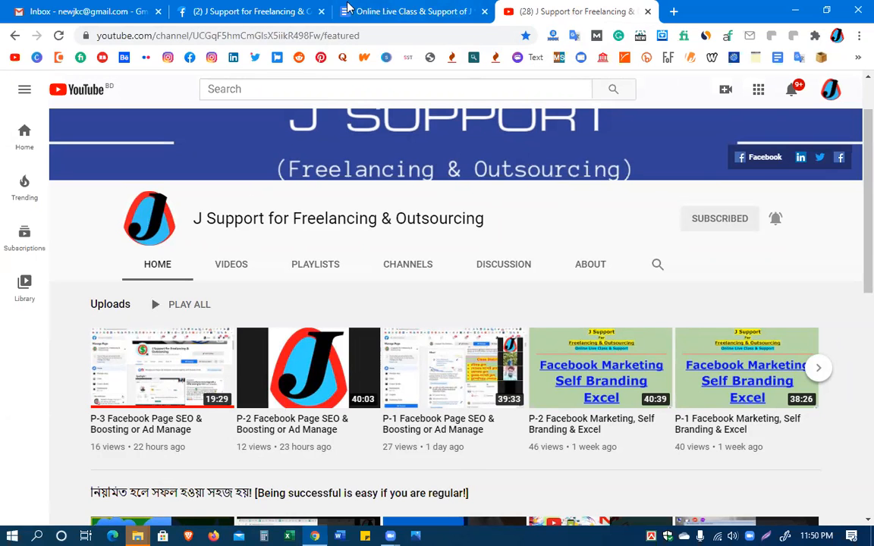
Open the J Support for Freelancing & Outsourcing Facebook page from the Facebook home feed and look through its posts, videos and shop.
{"action": "left_click", "coordinate": [220, 11]}
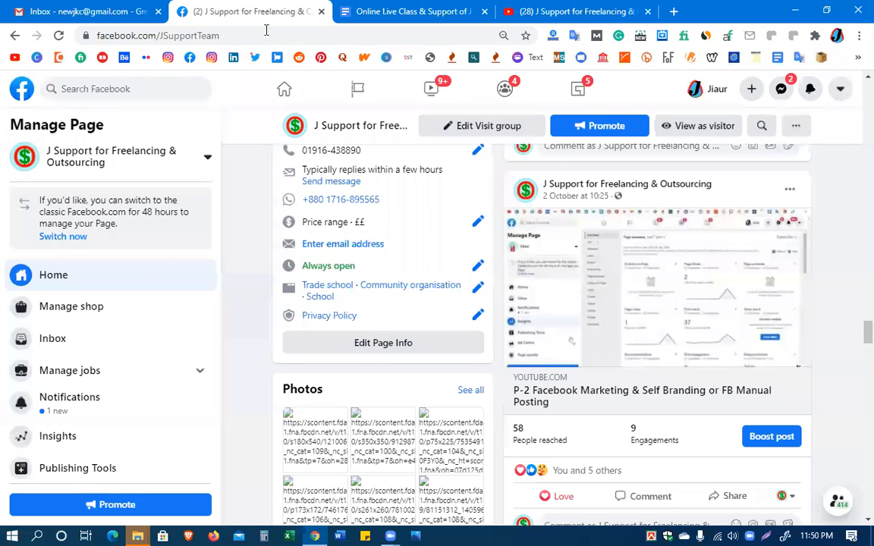
{"action": "left_click", "coordinate": [282, 91]}
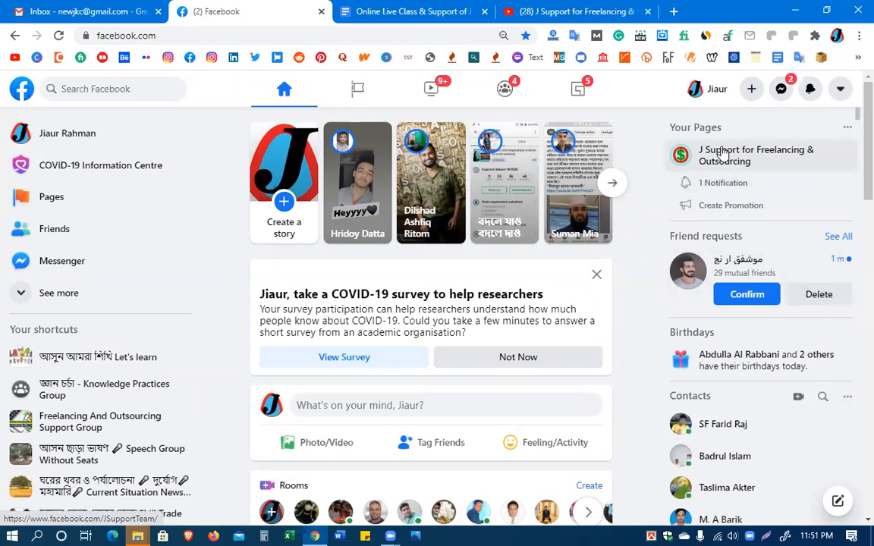
{"action": "left_click", "coordinate": [723, 153]}
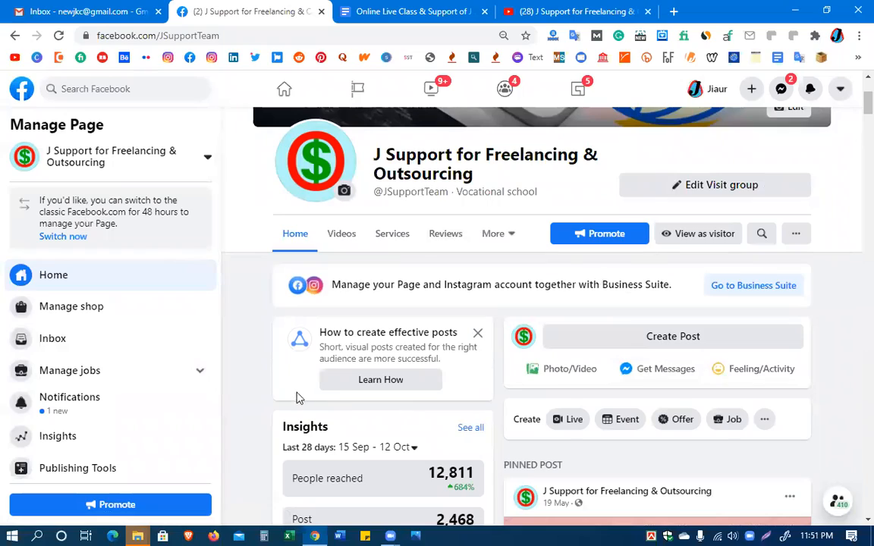
{"action": "scroll", "coordinate": [298, 391], "scroll_direction": "down", "scroll_amount": 3}
{"action": "scroll", "coordinate": [298, 391], "scroll_direction": "down", "scroll_amount": 10}
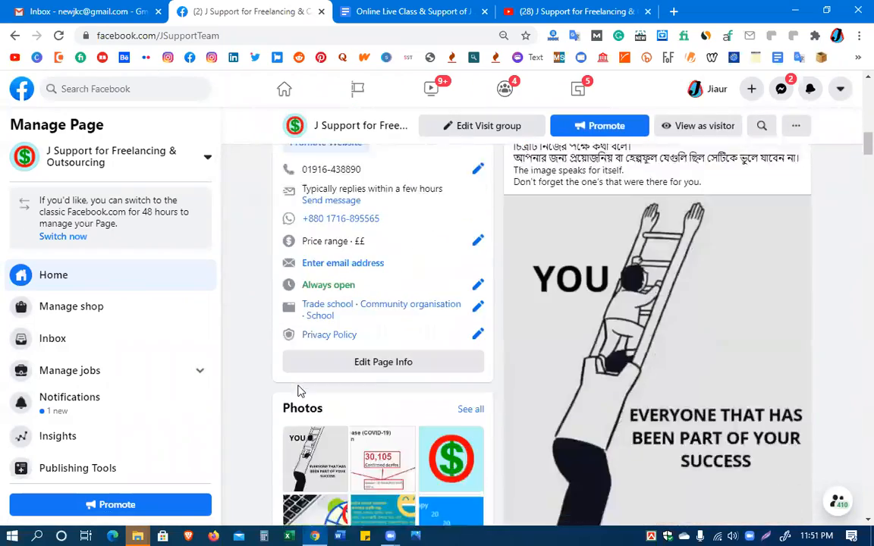
{"action": "scroll", "coordinate": [300, 390], "scroll_direction": "down", "scroll_amount": 6}
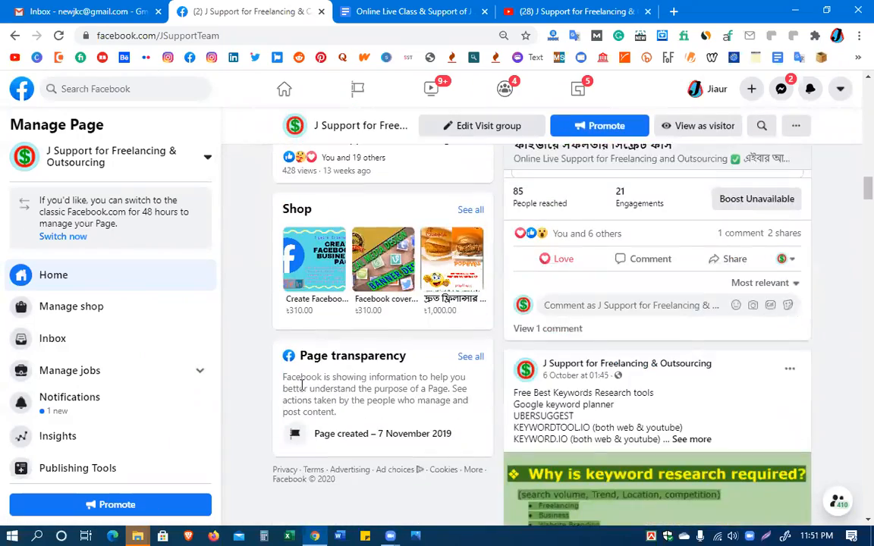
{"action": "scroll", "coordinate": [300, 391], "scroll_direction": "up", "scroll_amount": 5}
{"action": "scroll", "coordinate": [302, 391], "scroll_direction": "down", "scroll_amount": 2}
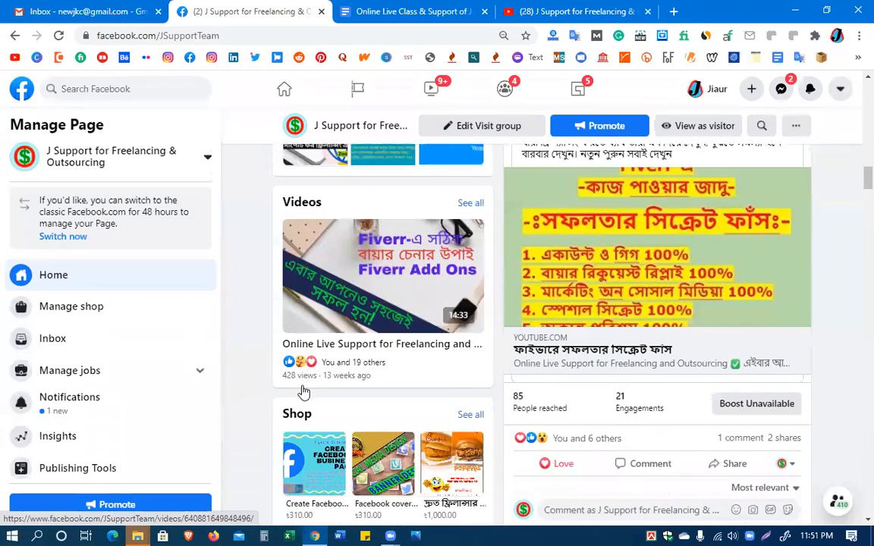
{"action": "scroll", "coordinate": [302, 391], "scroll_direction": "up", "scroll_amount": 1}
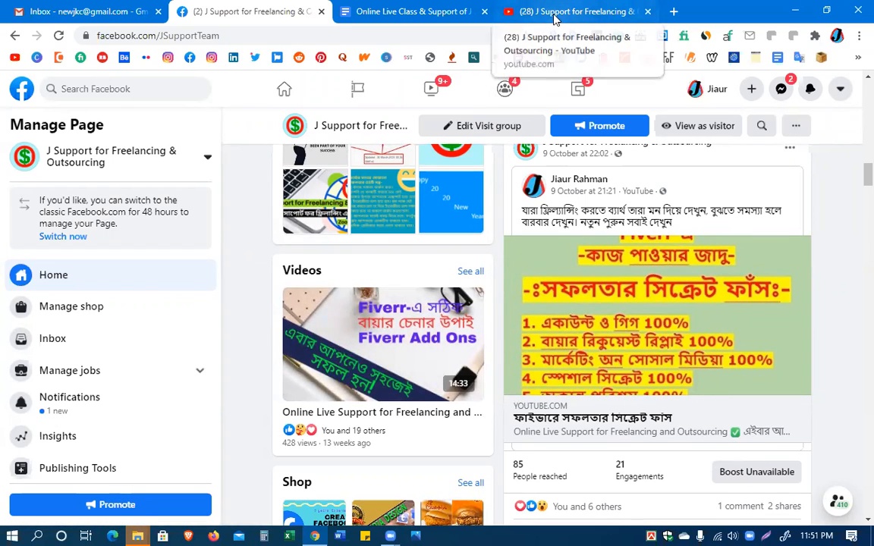
Open a blank browser tab and copy the Business.facebook.com address from the class outline document.
{"action": "left_click", "coordinate": [673, 11]}
{"action": "left_click", "coordinate": [363, 10]}
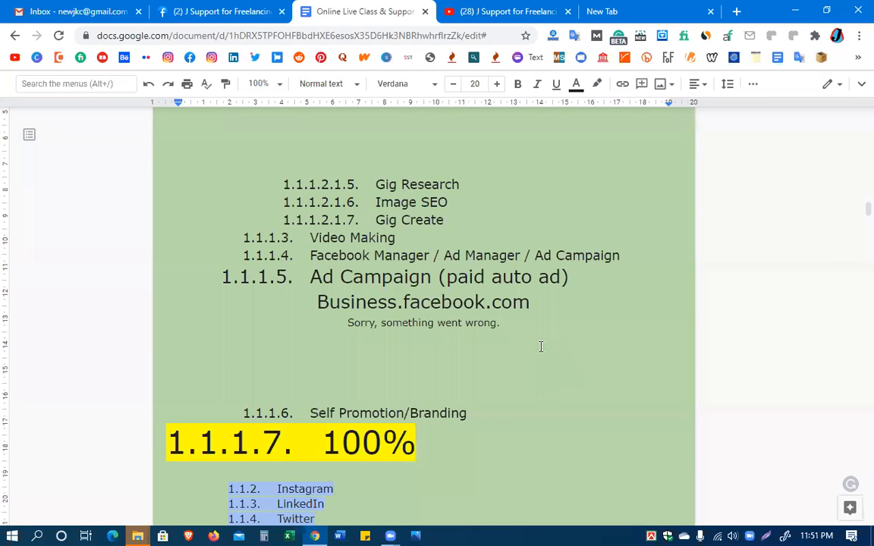
{"action": "left_click_drag", "start_coordinate": [531, 302], "coordinate": [260, 306]}
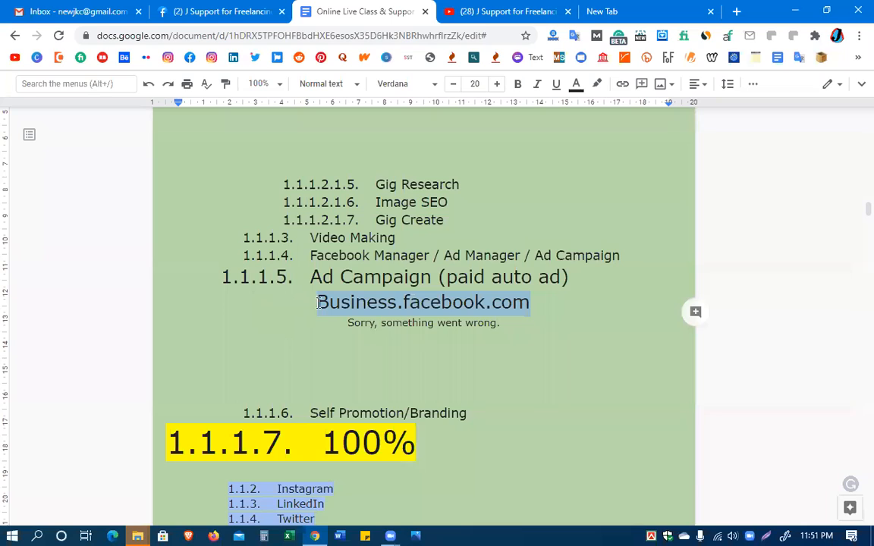
{"action": "right_click", "coordinate": [431, 303]}
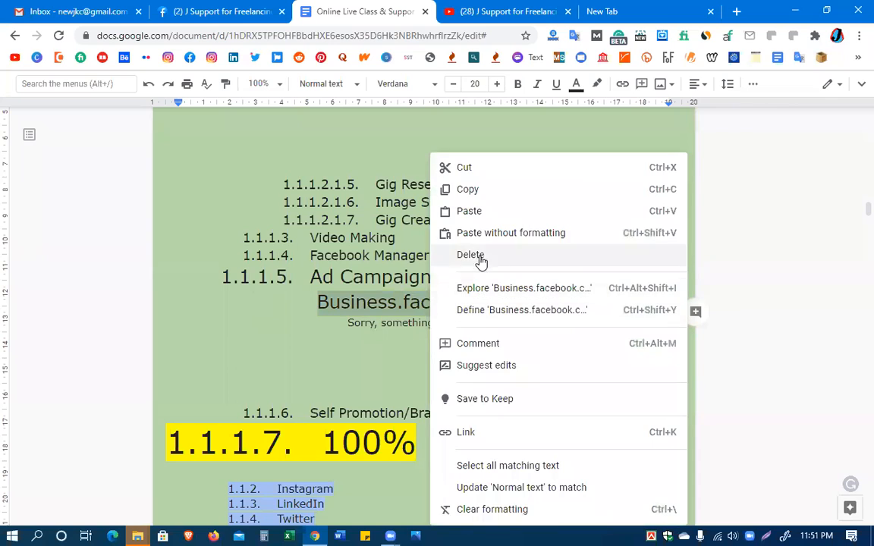
{"action": "left_click", "coordinate": [468, 190]}
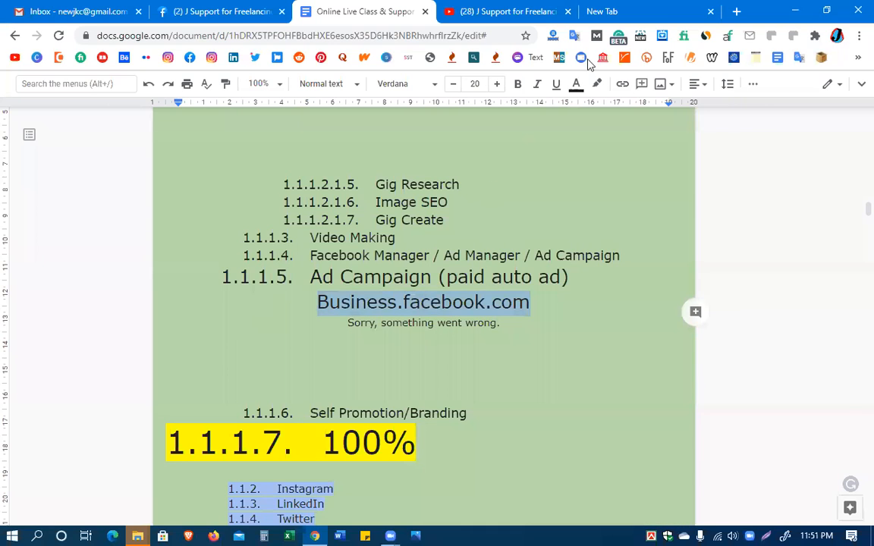
Go to the address buysiness.facbook.com in the blank browser tab.
{"action": "left_click", "coordinate": [617, 13]}
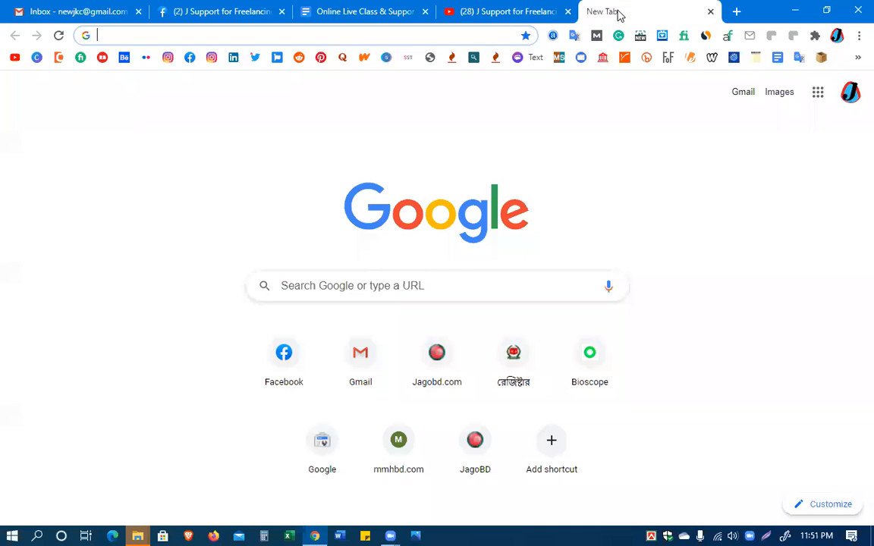
{"action": "left_click", "coordinate": [181, 44]}
{"action": "type", "text": "buysi"}
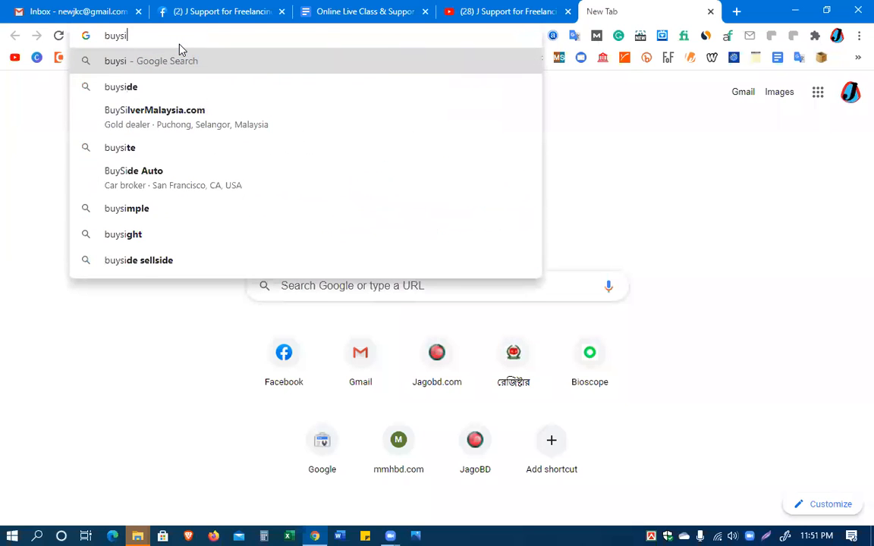
{"action": "type", "text": "ness."}
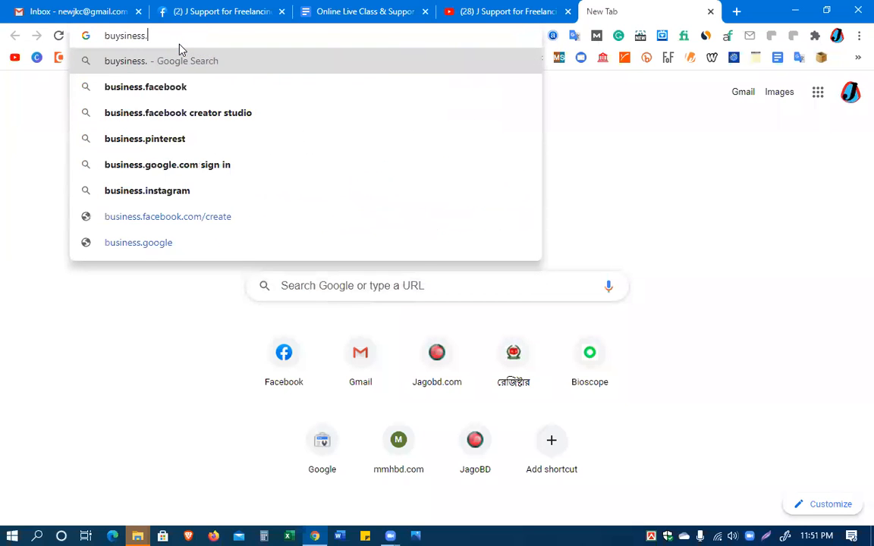
{"action": "type", "text": "fac"}
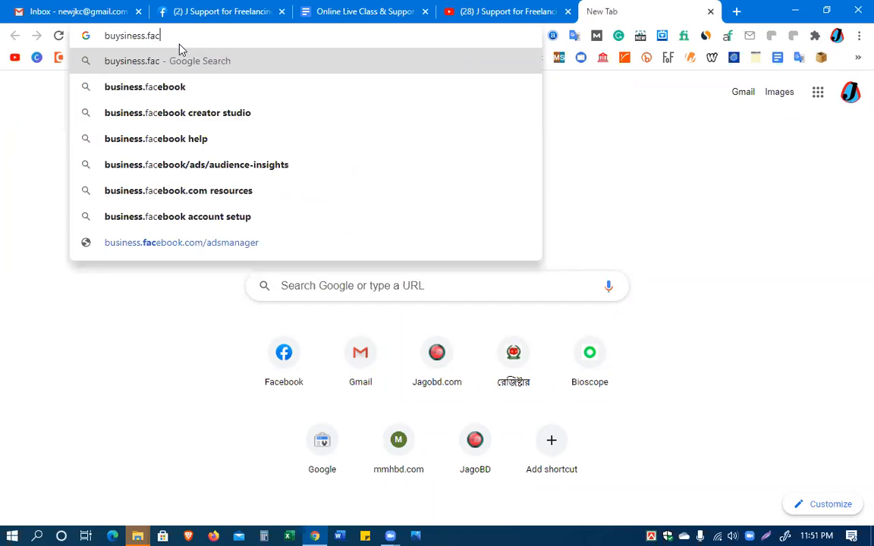
{"action": "type", "text": "book"}
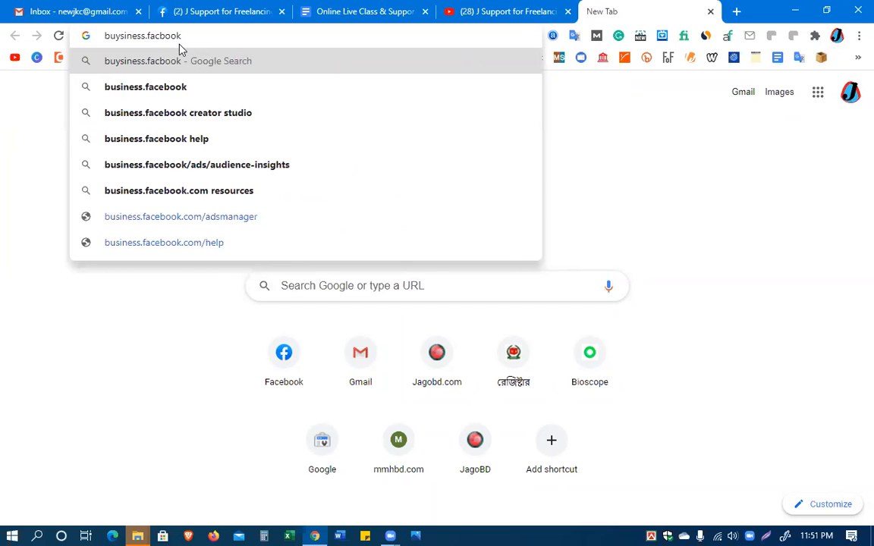
{"action": "type", "text": ".com"}
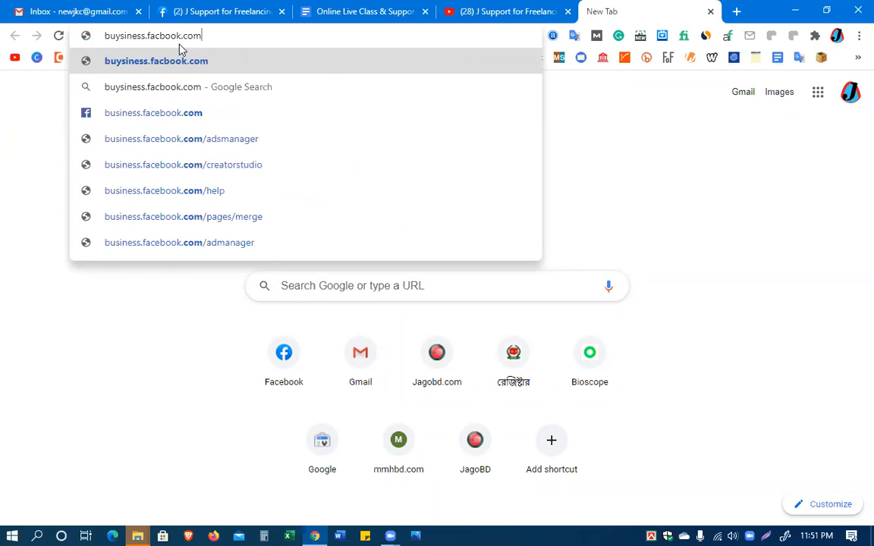
{"action": "key", "text": "Return"}
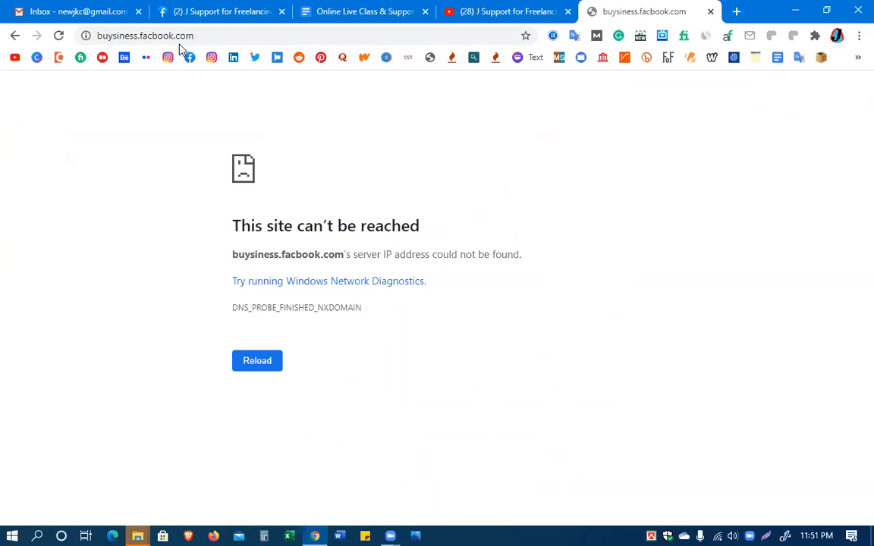
Try to load buysiness.facbook.com again by reloading the page and resubmitting its address.
{"action": "left_click", "coordinate": [262, 363]}
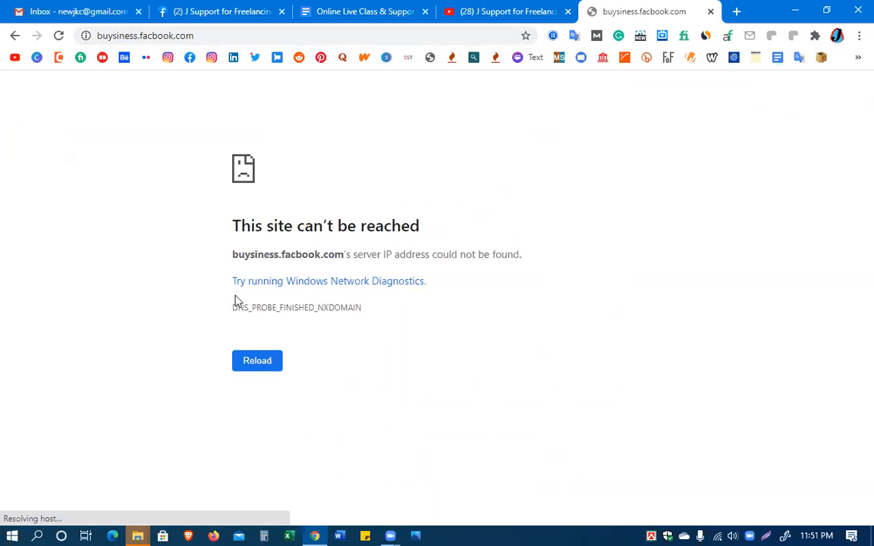
{"action": "left_click", "coordinate": [259, 363]}
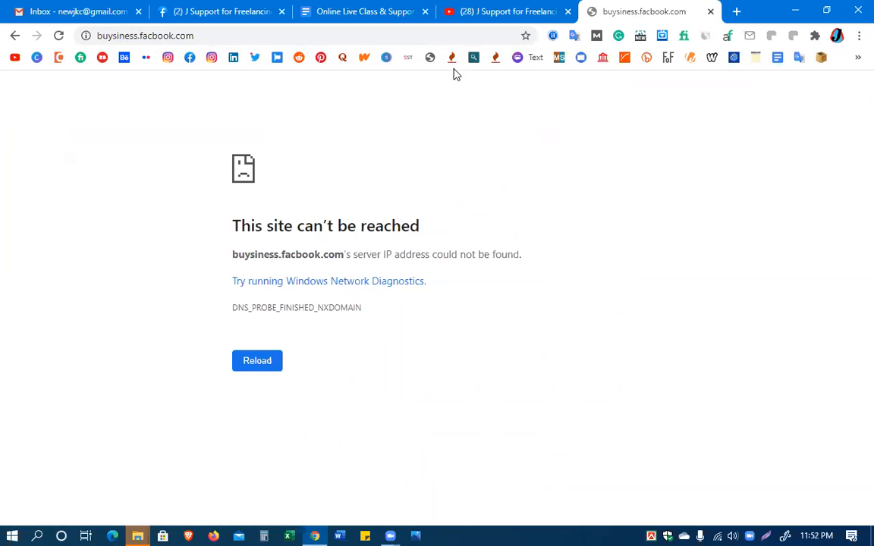
{"action": "left_click", "coordinate": [209, 34]}
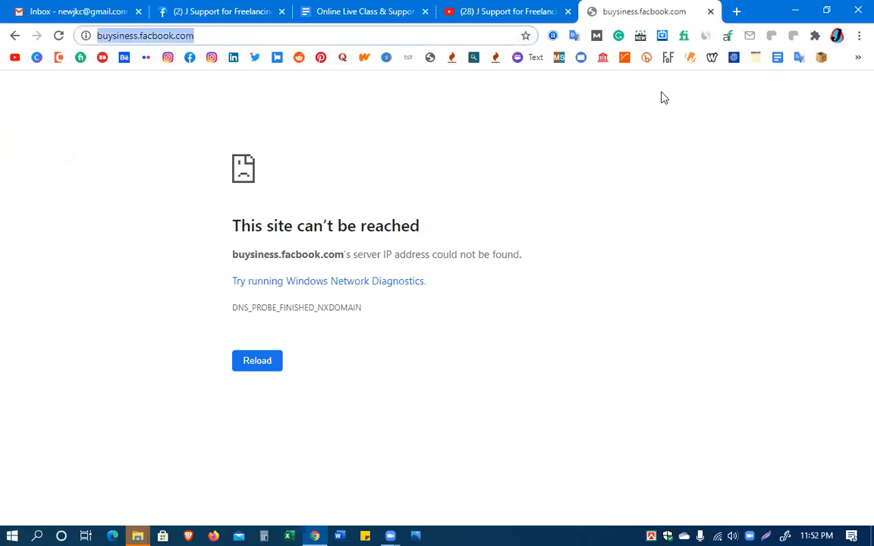
{"action": "left_click", "coordinate": [643, 123]}
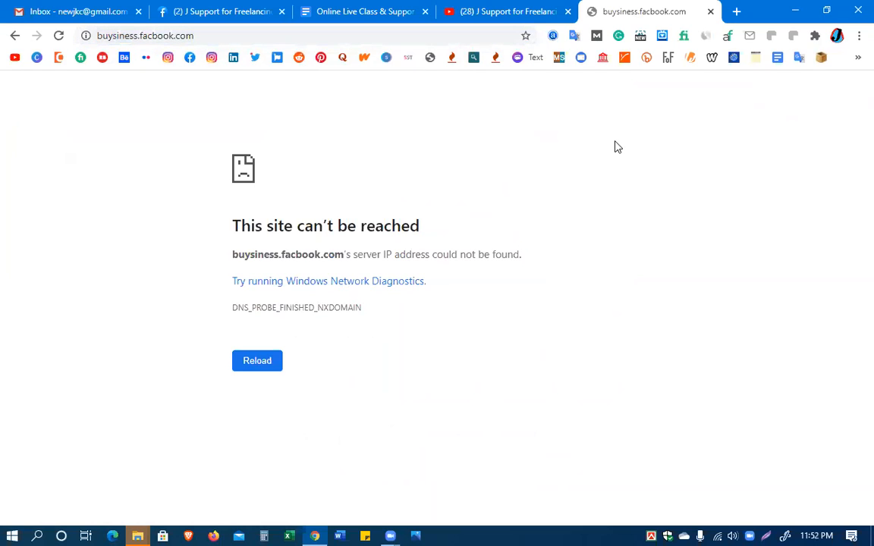
{"action": "left_click", "coordinate": [239, 36]}
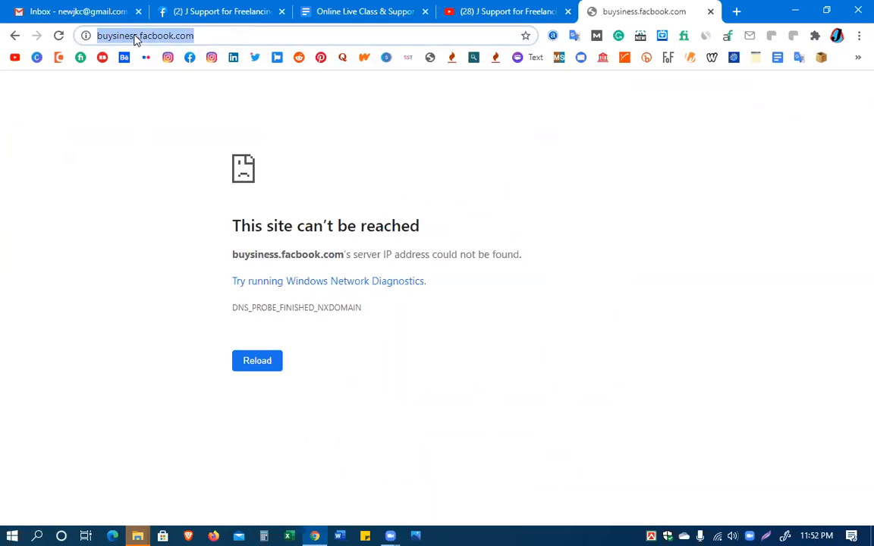
{"action": "left_click", "coordinate": [192, 138]}
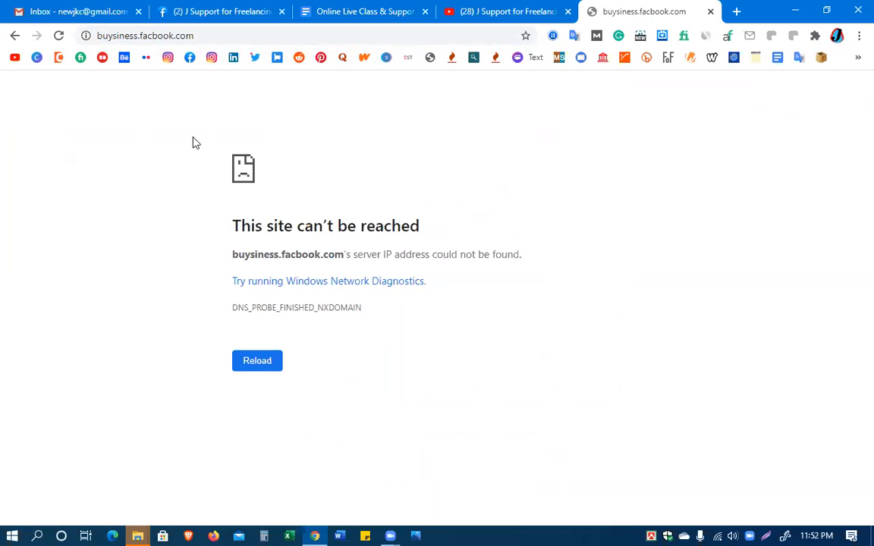
{"action": "left_click", "coordinate": [199, 35]}
{"action": "left_click", "coordinate": [308, 155]}
{"action": "left_click", "coordinate": [366, 36]}
{"action": "key", "text": "Return"}
{"action": "left_click", "coordinate": [249, 39]}
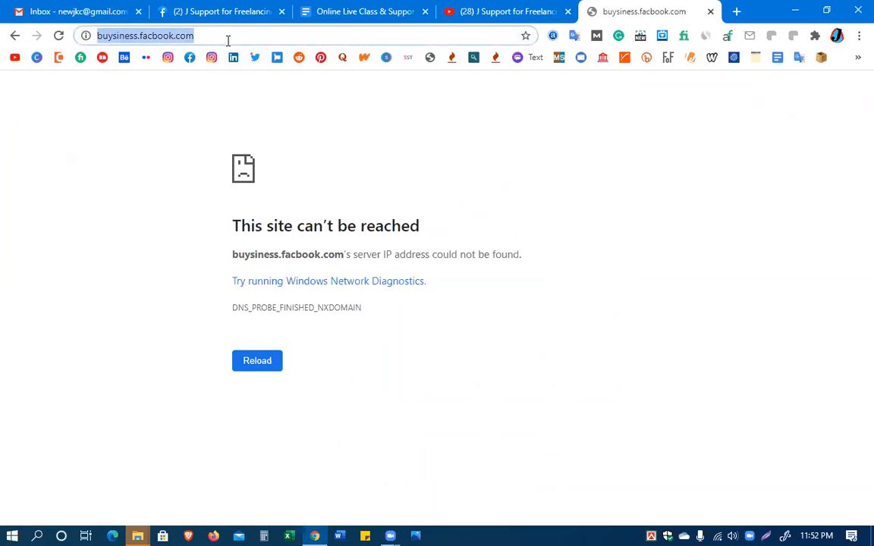
Return to the class outline and examine the Business.facebook.com line, the "Sorry, something went wrong." note and the Ad Campaign heading.
{"action": "left_click", "coordinate": [345, 14]}
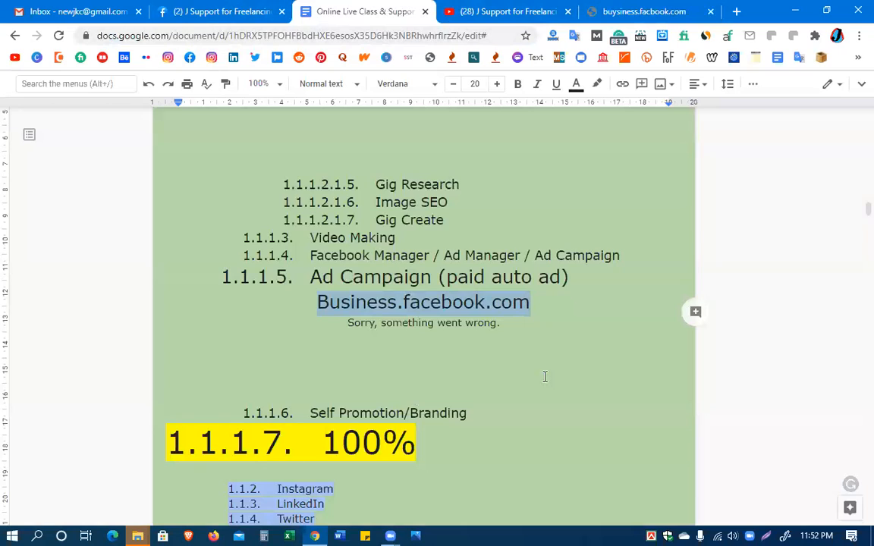
{"action": "left_click", "coordinate": [418, 323]}
{"action": "left_click_drag", "start_coordinate": [343, 327], "coordinate": [528, 329]}
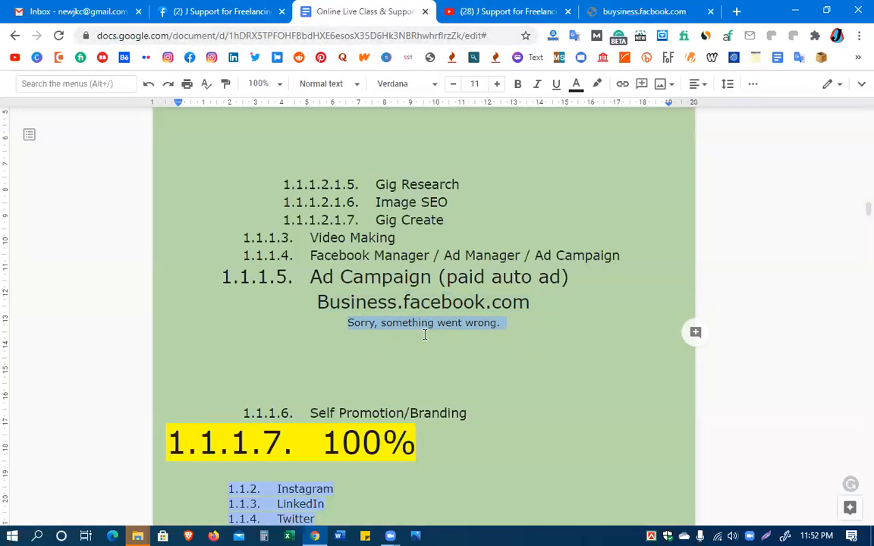
{"action": "left_click_drag", "start_coordinate": [511, 325], "coordinate": [344, 311]}
{"action": "left_click_drag", "start_coordinate": [536, 298], "coordinate": [296, 302]}
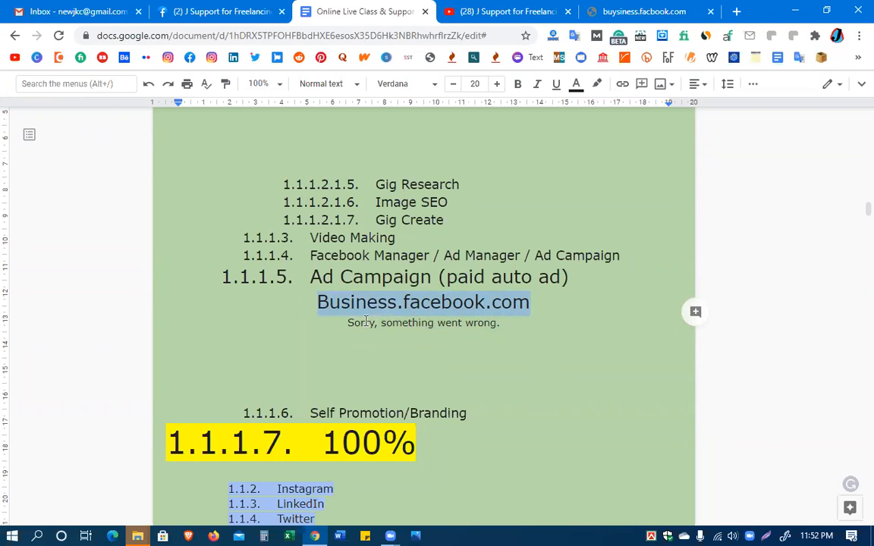
{"action": "left_click", "coordinate": [503, 323]}
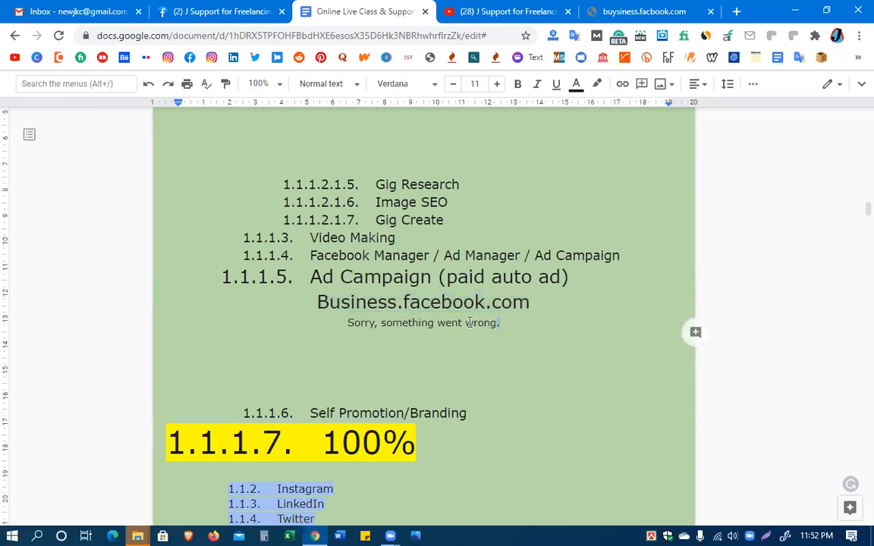
{"action": "left_click", "coordinate": [466, 323]}
{"action": "left_click", "coordinate": [469, 301]}
{"action": "key", "text": "End"}
{"action": "left_click", "coordinate": [360, 278]}
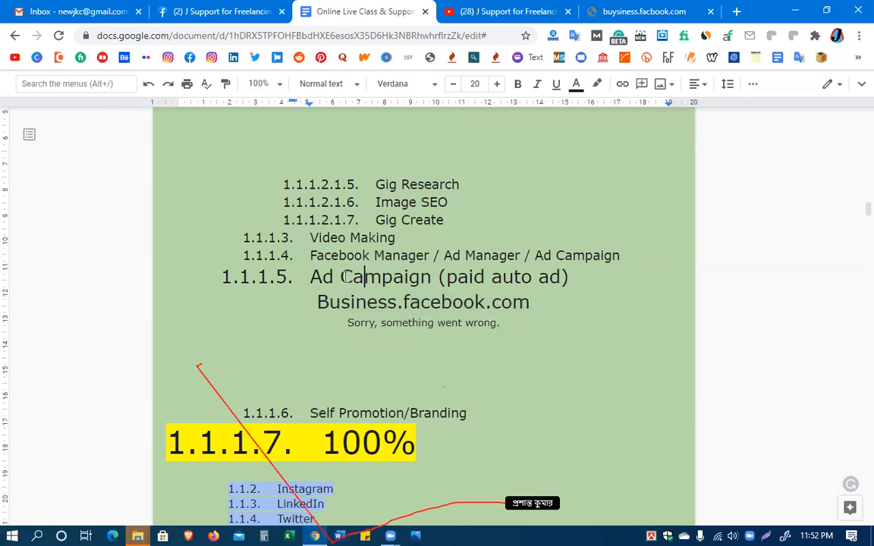
{"action": "left_click_drag", "start_coordinate": [345, 277], "coordinate": [411, 284]}
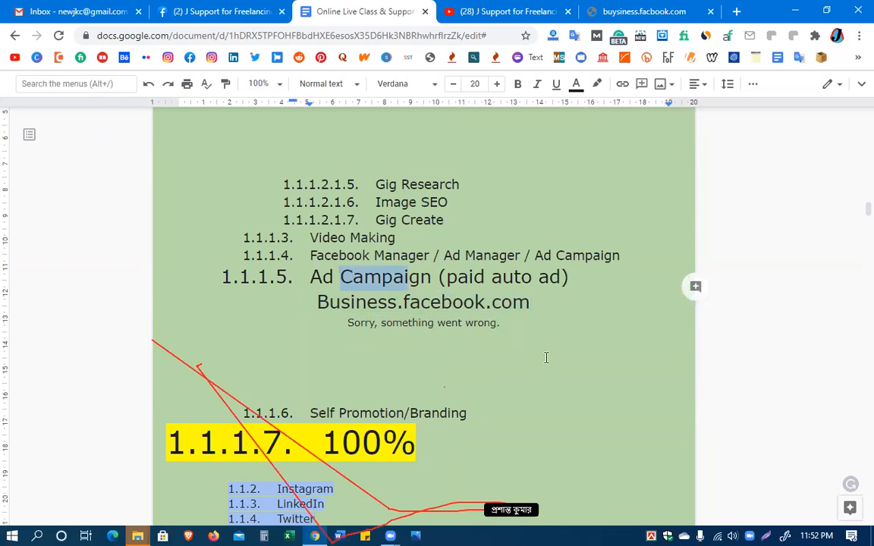
{"action": "scroll", "coordinate": [565, 383], "scroll_direction": "down", "scroll_amount": 4}
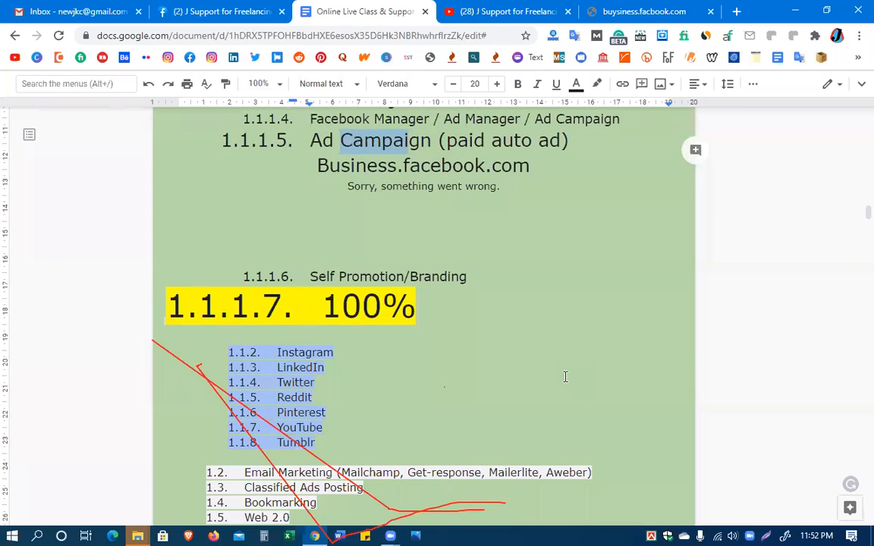
{"action": "scroll", "coordinate": [565, 377], "scroll_direction": "up", "scroll_amount": 2}
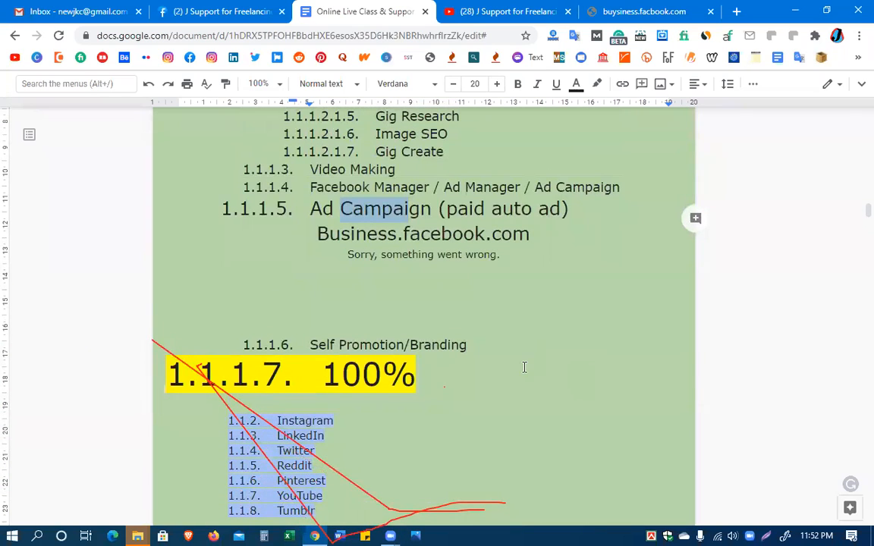
{"action": "scroll", "coordinate": [523, 367], "scroll_direction": "up", "scroll_amount": 4}
{"action": "left_click", "coordinate": [411, 353]}
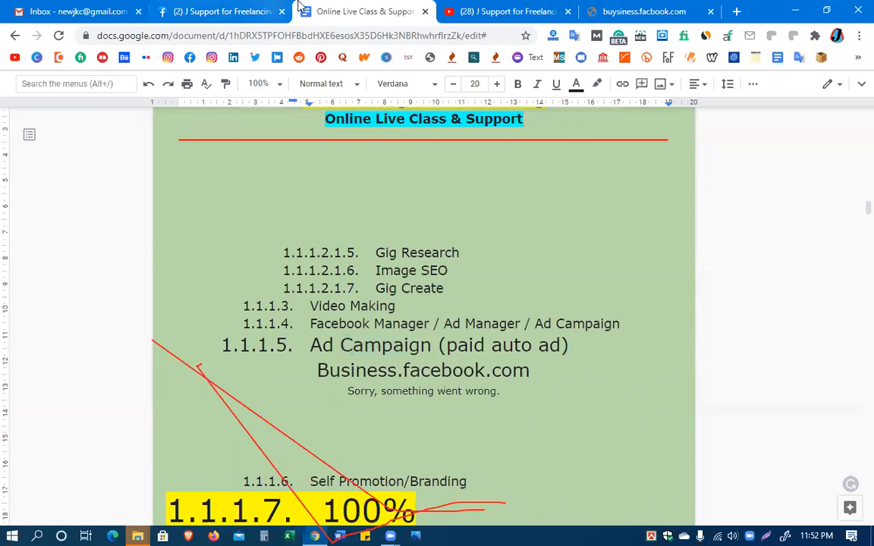
Close the unreachable buysiness.facbook.com page and switch to the J Support for Freelancing & Outsourcing Facebook page.
{"action": "left_click", "coordinate": [622, 13]}
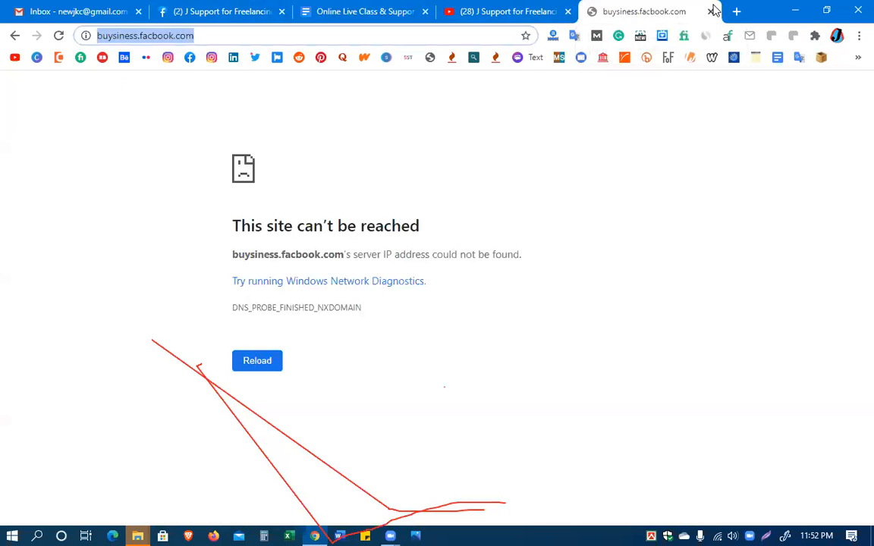
{"action": "left_click", "coordinate": [710, 12]}
{"action": "left_click", "coordinate": [234, 11]}
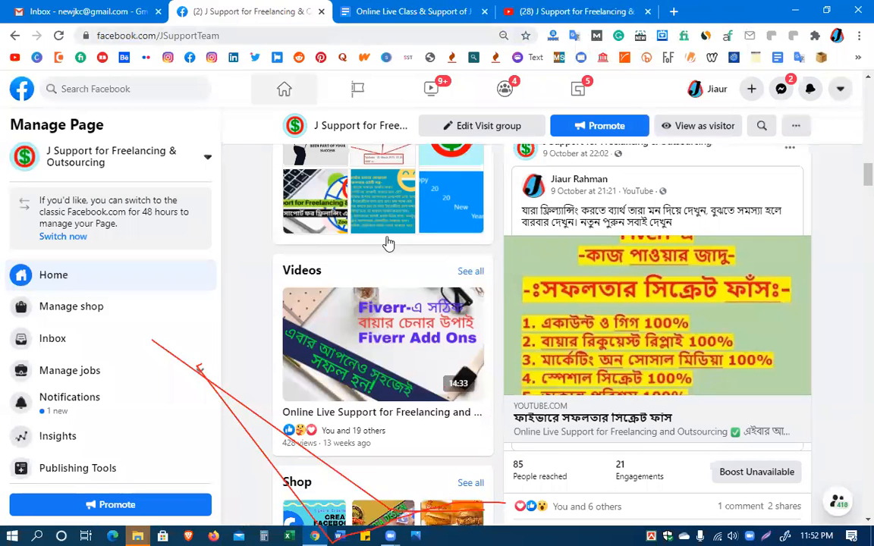
Find the 6 October post about free keyword research tools on the Facebook page and open its Boost post setup.
{"action": "scroll", "coordinate": [658, 363], "scroll_direction": "down", "scroll_amount": 5}
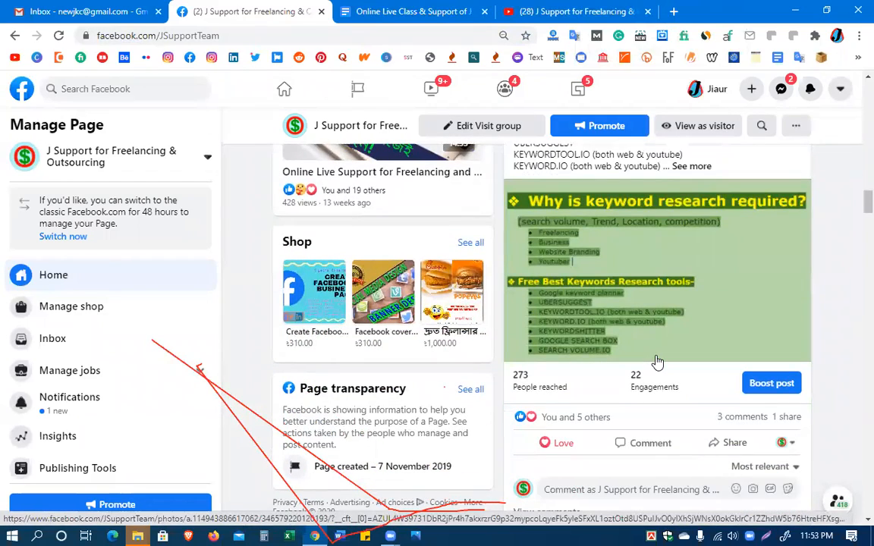
{"action": "scroll", "coordinate": [658, 363], "scroll_direction": "up", "scroll_amount": 5}
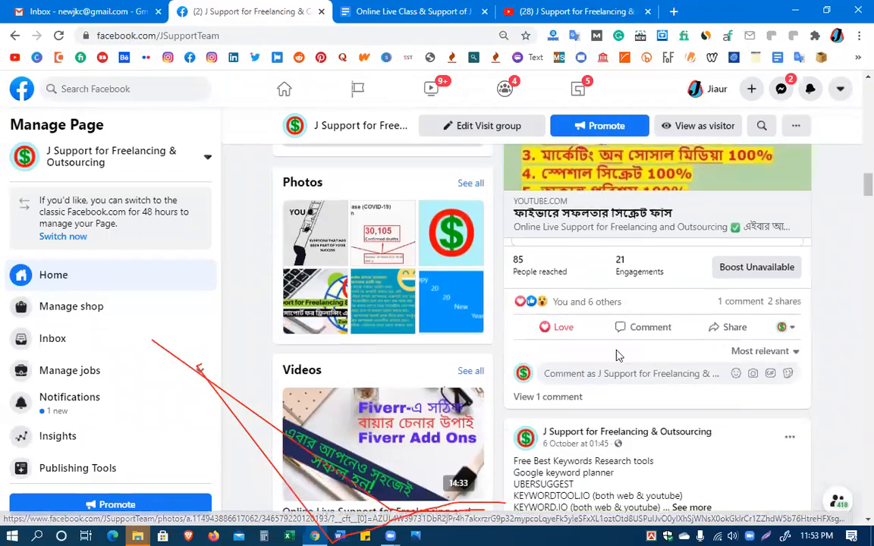
{"action": "scroll", "coordinate": [136, 363], "scroll_direction": "down", "scroll_amount": 3}
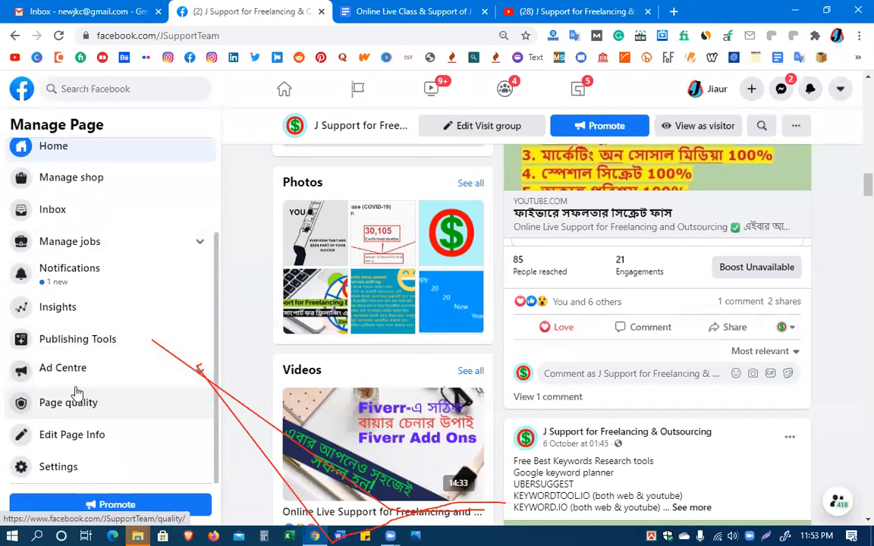
{"action": "scroll", "coordinate": [787, 364], "scroll_direction": "down", "scroll_amount": 2}
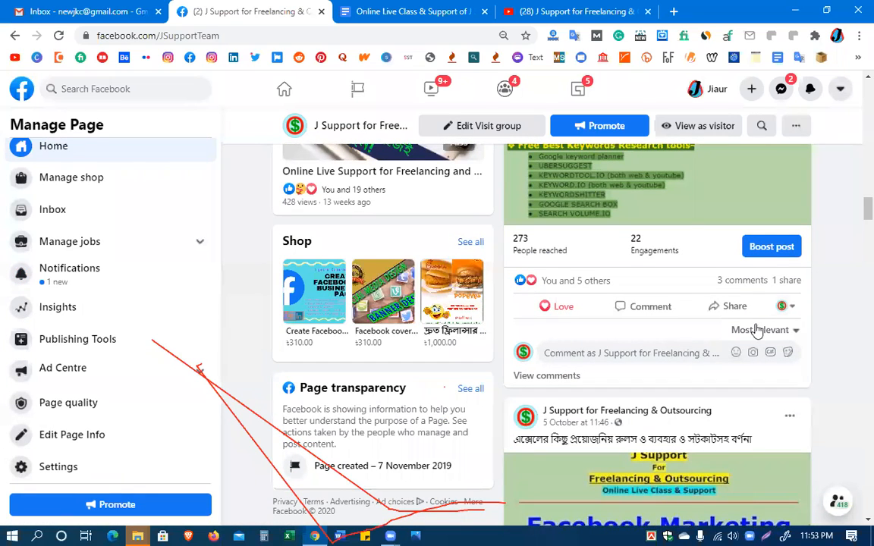
{"action": "left_click", "coordinate": [760, 251]}
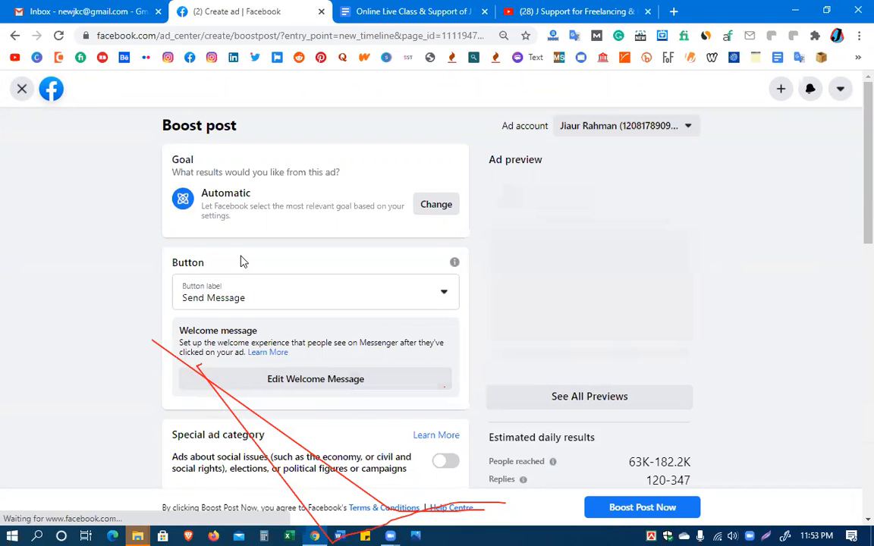
Review the goal and audience options of the keyword research post's boost, and cancel the ad without saving a draft.
{"action": "scroll", "coordinate": [312, 312], "scroll_direction": "down", "scroll_amount": 5}
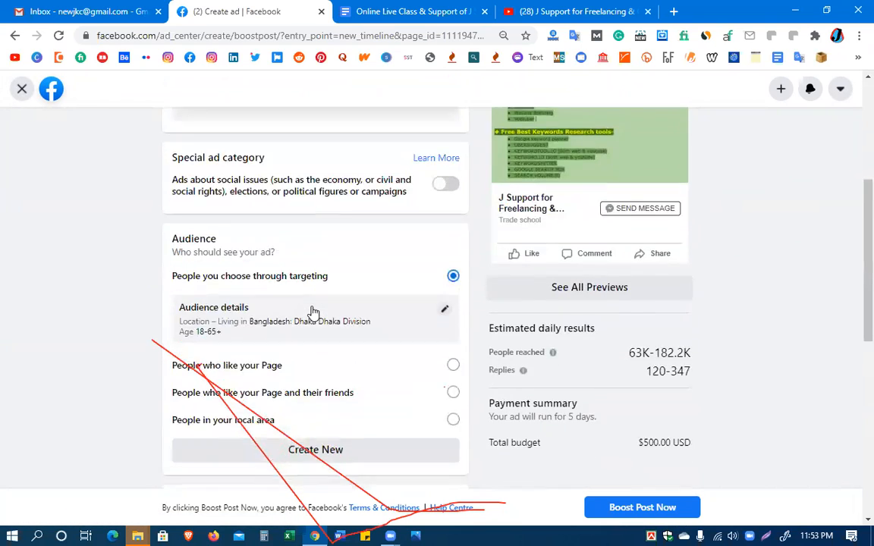
{"action": "scroll", "coordinate": [312, 312], "scroll_direction": "up", "scroll_amount": 5}
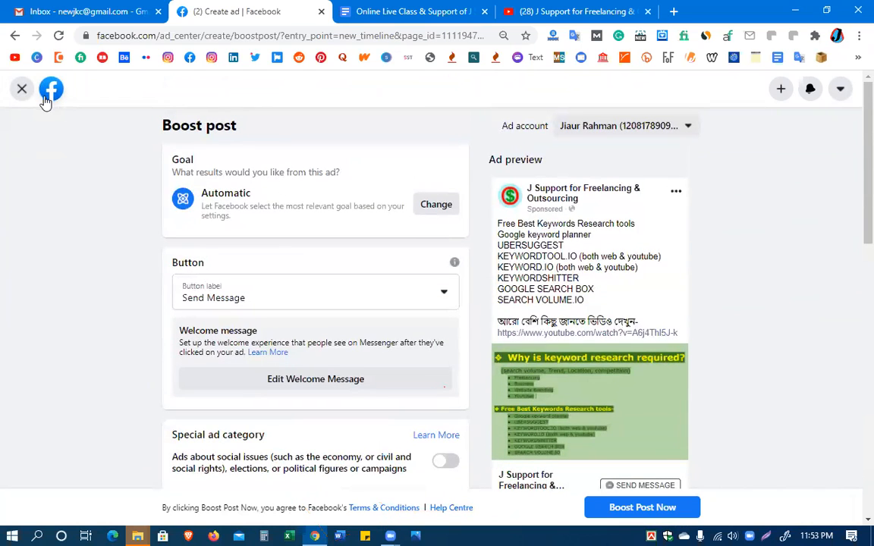
{"action": "left_click", "coordinate": [22, 88]}
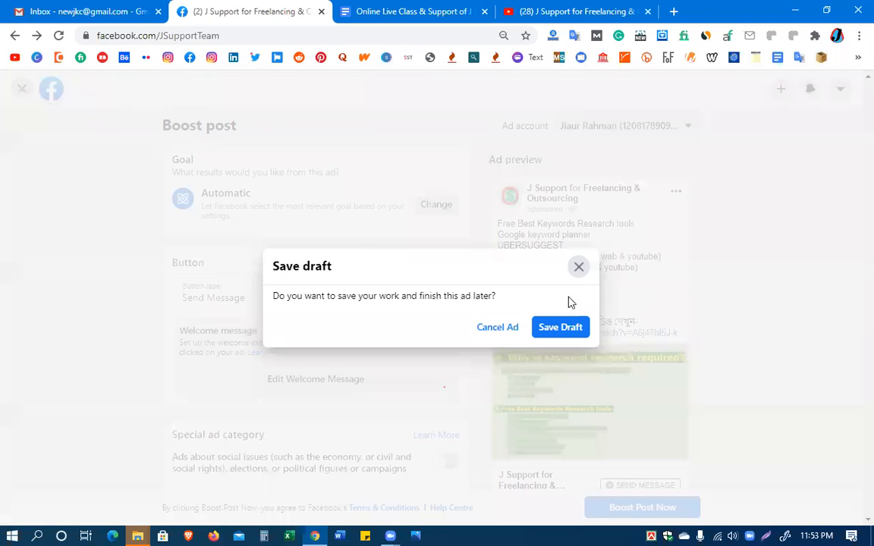
{"action": "left_click", "coordinate": [497, 328]}
Find the page's thank-you post with the Send Message option and the J Support banner, and open its Boost post setup.
{"action": "scroll", "coordinate": [540, 324], "scroll_direction": "down", "scroll_amount": 6}
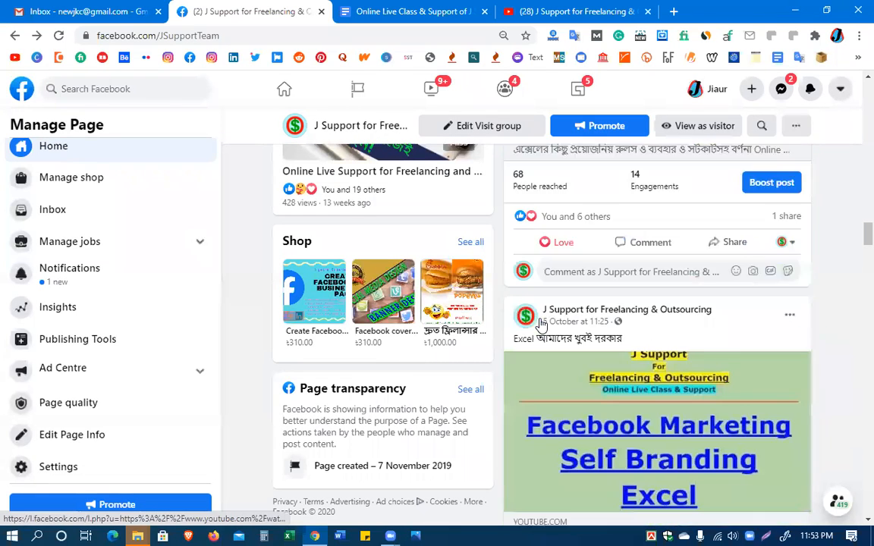
{"action": "scroll", "coordinate": [540, 324], "scroll_direction": "up", "scroll_amount": 10}
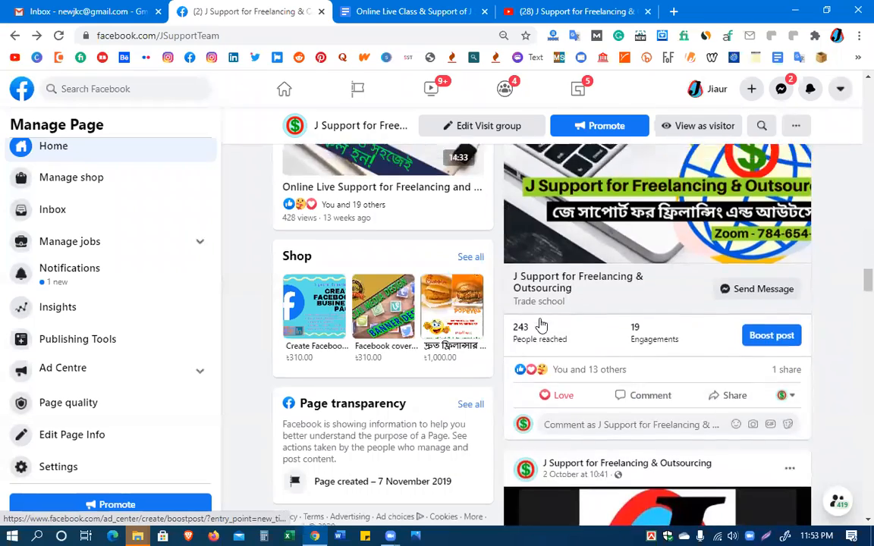
{"action": "scroll", "coordinate": [540, 324], "scroll_direction": "down", "scroll_amount": 1}
{"action": "scroll", "coordinate": [540, 326], "scroll_direction": "up", "scroll_amount": 1}
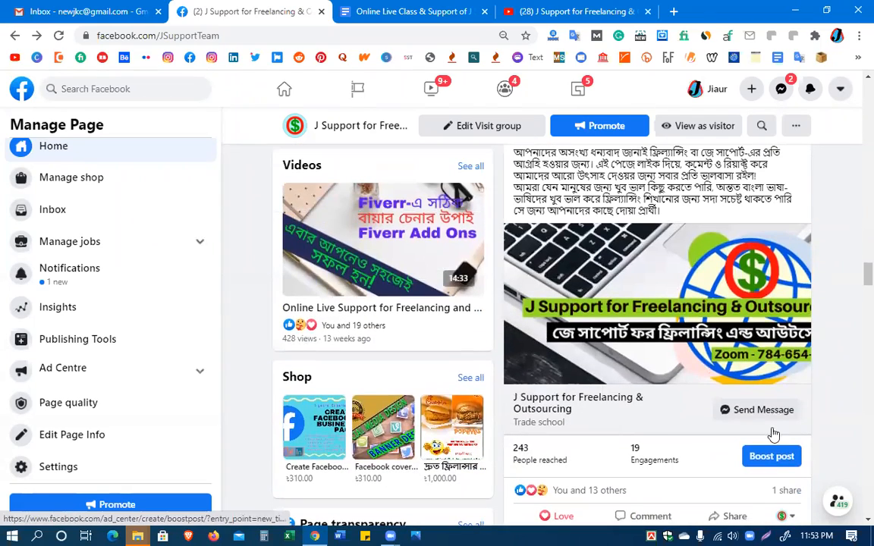
{"action": "left_click", "coordinate": [768, 463]}
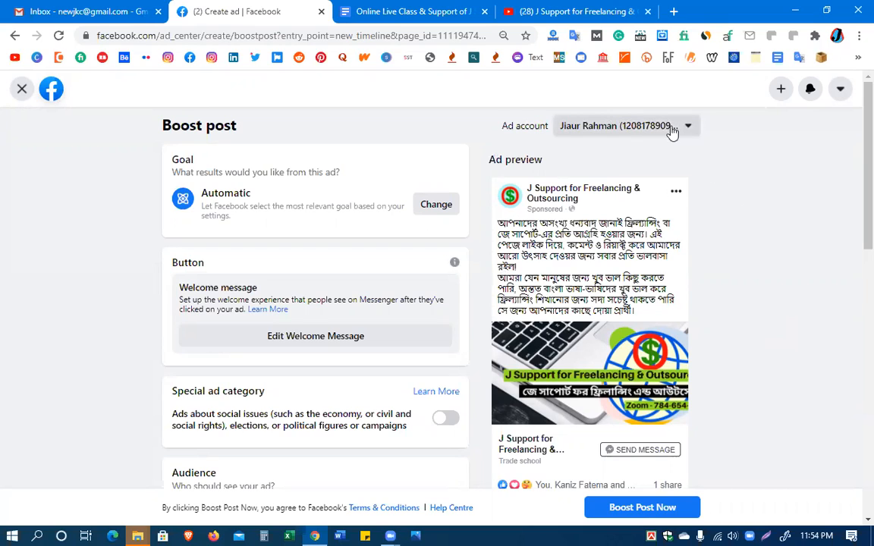
Highlight the Ad account label and change the boost's ad account to Payoneer_Account in BDT.
{"action": "left_click_drag", "start_coordinate": [459, 116], "coordinate": [535, 133]}
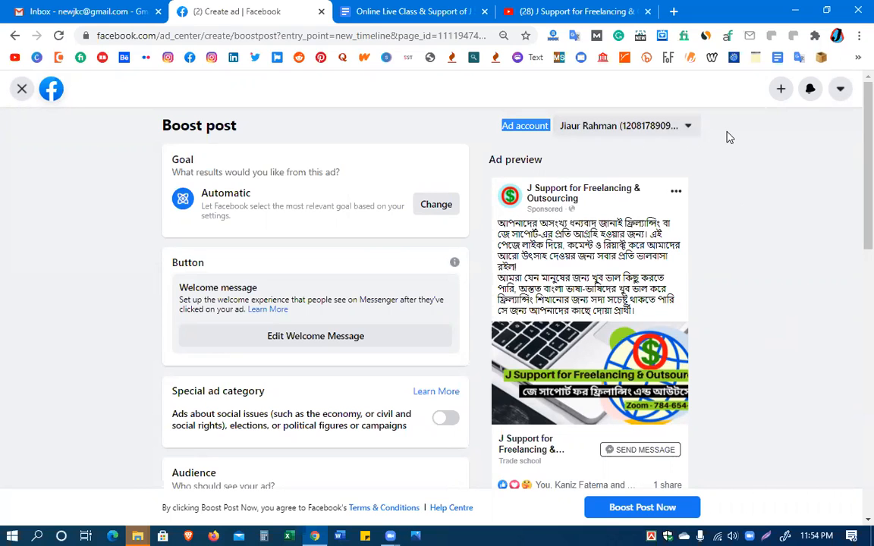
{"action": "left_click", "coordinate": [689, 128]}
{"action": "left_click", "coordinate": [689, 126]}
{"action": "left_click", "coordinate": [687, 127]}
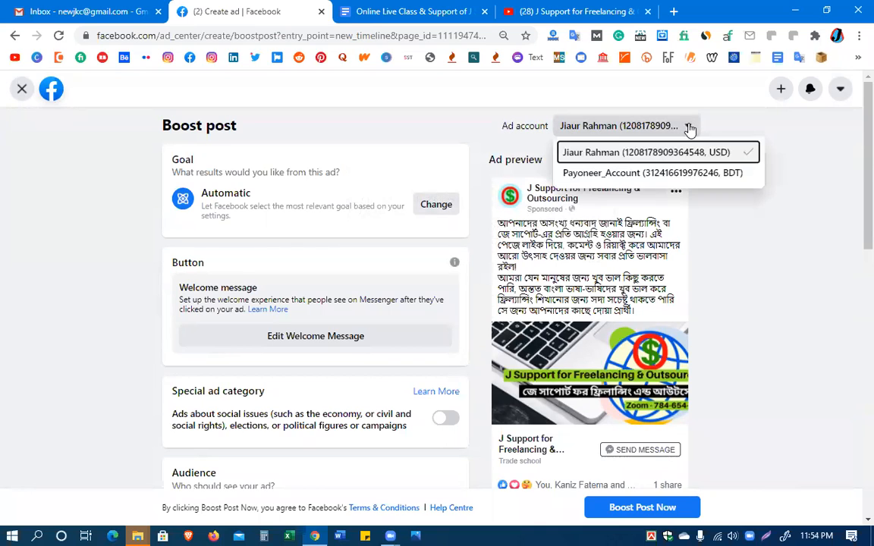
{"action": "left_click", "coordinate": [686, 180]}
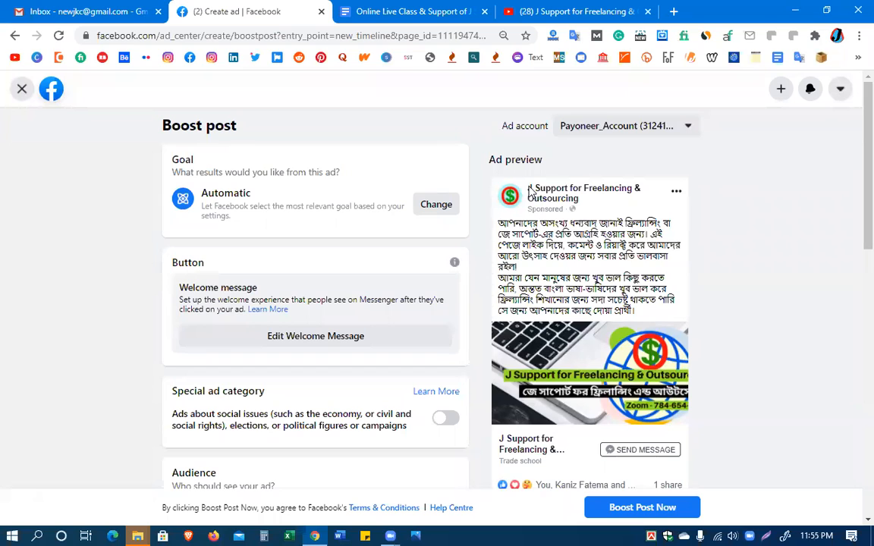
{"action": "scroll", "coordinate": [585, 440], "scroll_direction": "down", "scroll_amount": 3}
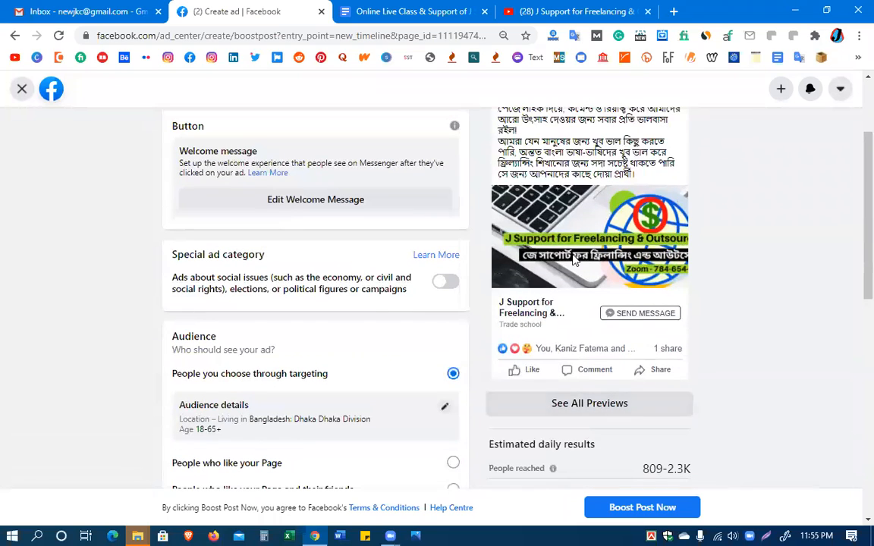
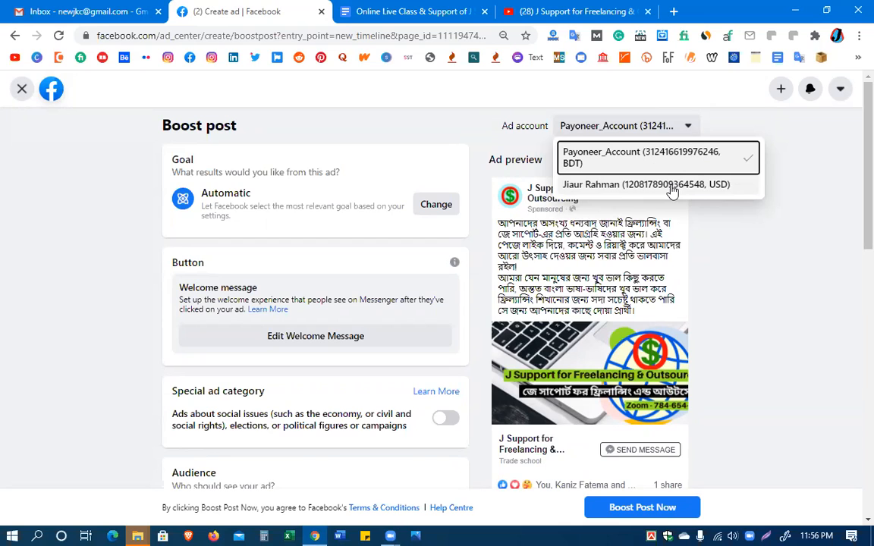
Open business.facebook.com in a new browser tab.
{"action": "key", "text": "ctrl+t"}
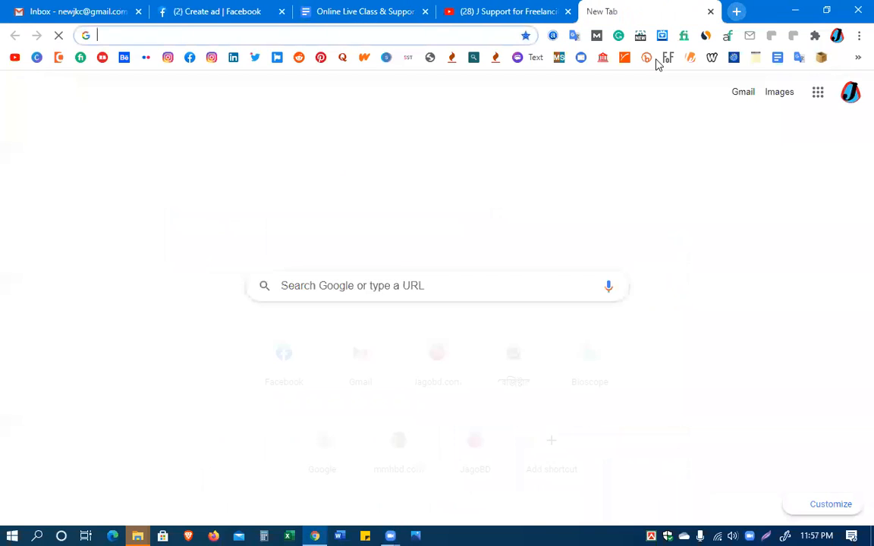
{"action": "left_click", "coordinate": [264, 34]}
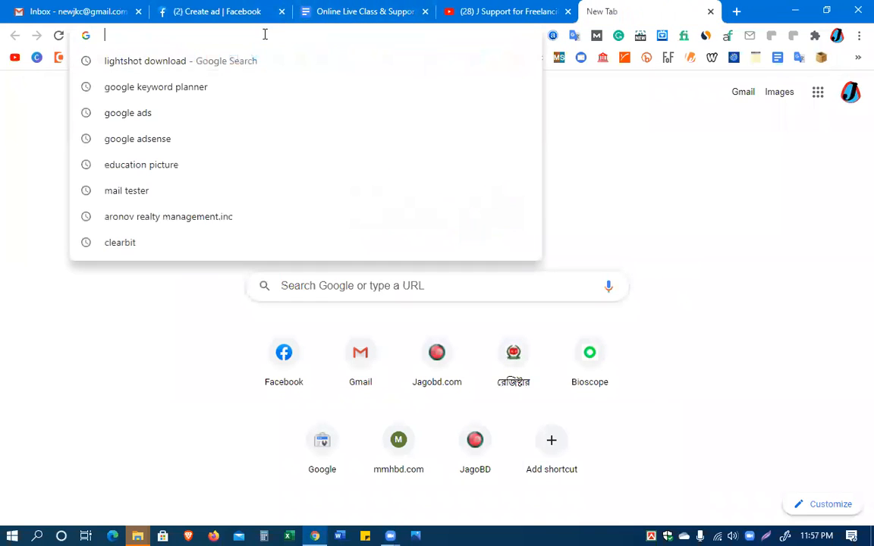
{"action": "type", "text": "bu"}
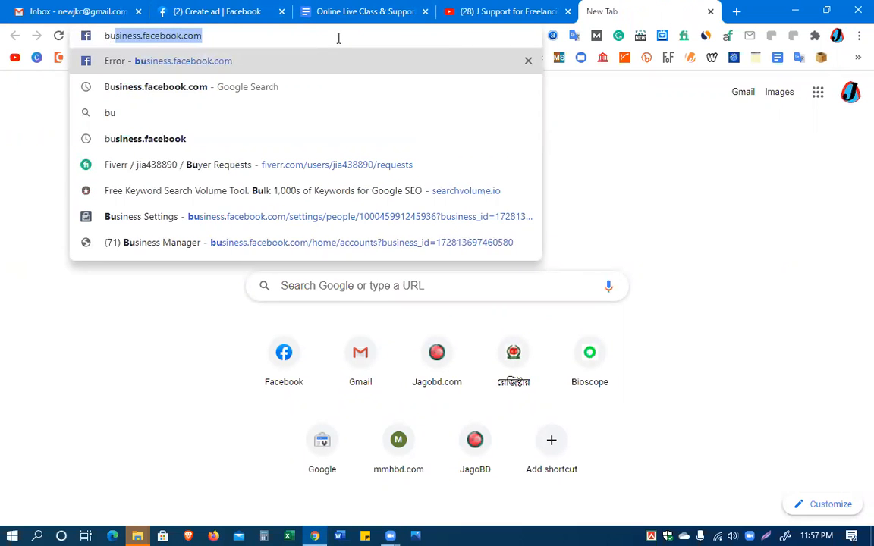
{"action": "key", "text": "Return"}
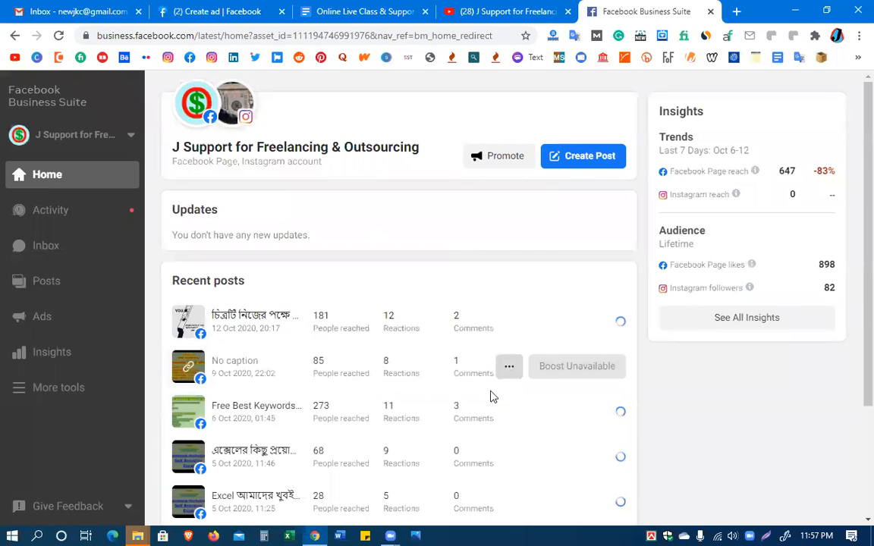
Look over the recent posts on the Facebook Business Suite home page and view the Activity feed.
{"action": "scroll", "coordinate": [418, 449], "scroll_direction": "down", "scroll_amount": 2}
{"action": "scroll", "coordinate": [419, 448], "scroll_direction": "up", "scroll_amount": 2}
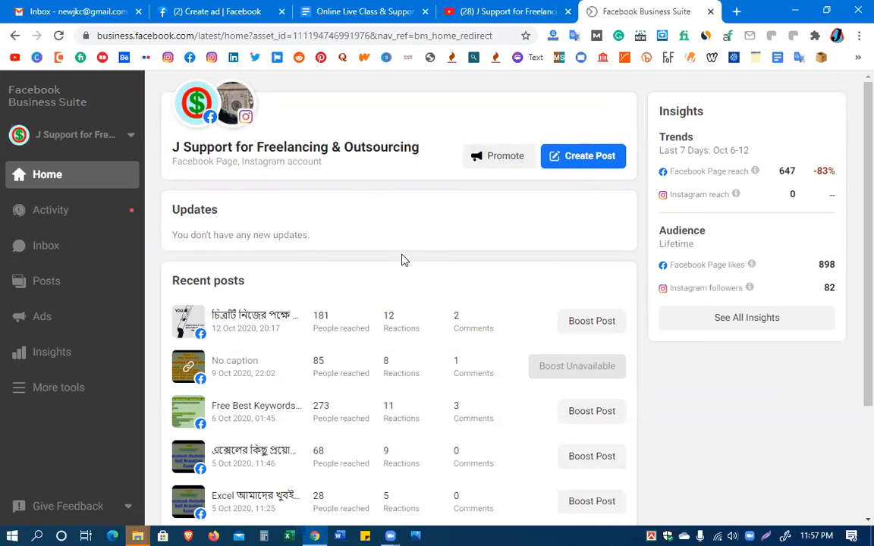
{"action": "scroll", "coordinate": [404, 261], "scroll_direction": "down", "scroll_amount": 1}
{"action": "scroll", "coordinate": [405, 260], "scroll_direction": "down", "scroll_amount": 1}
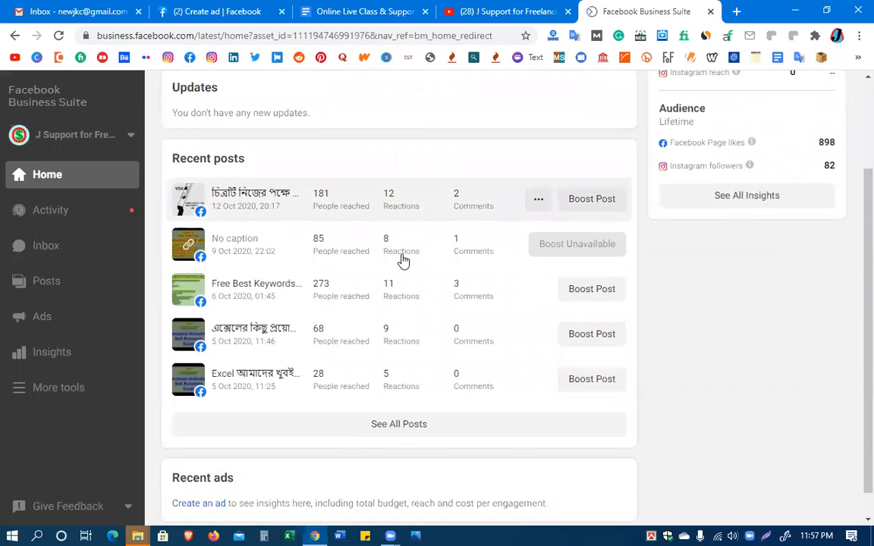
{"action": "left_click", "coordinate": [49, 211]}
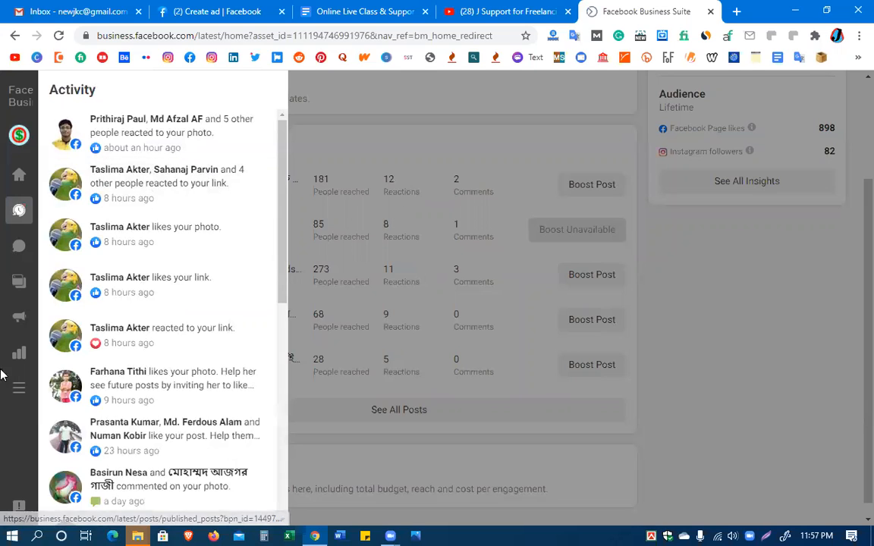
{"action": "mouse_move", "coordinate": [33, 347]}
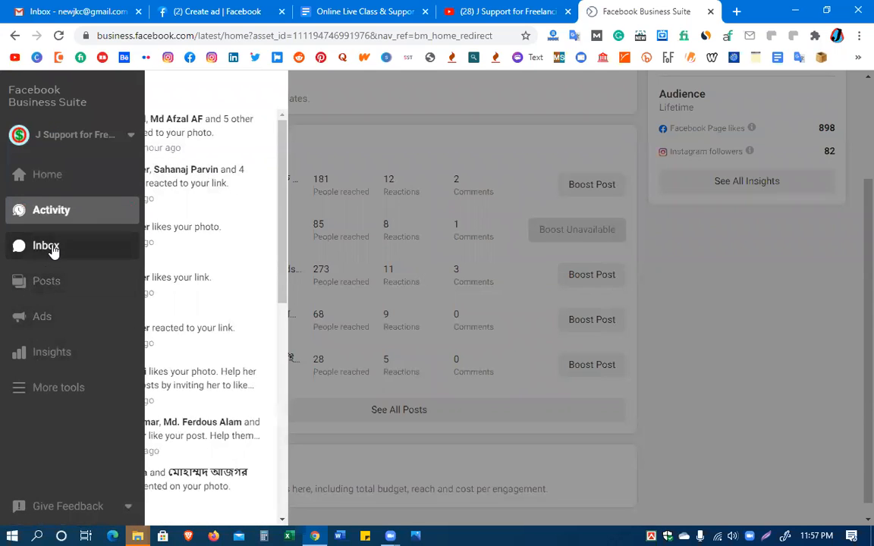
Open Ads Manager from Business Suite's additional tools and switch its campaigns view to the personal ad account.
{"action": "left_click", "coordinate": [44, 390]}
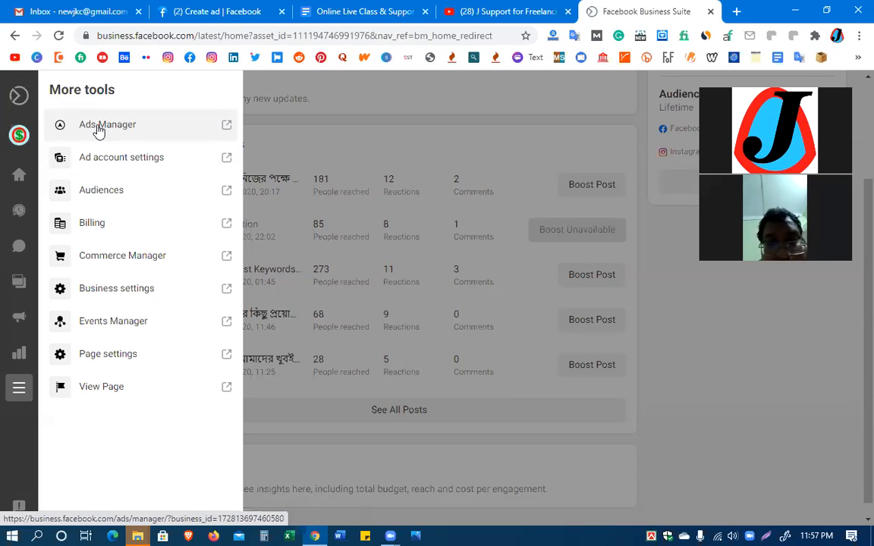
{"action": "left_click", "coordinate": [98, 130]}
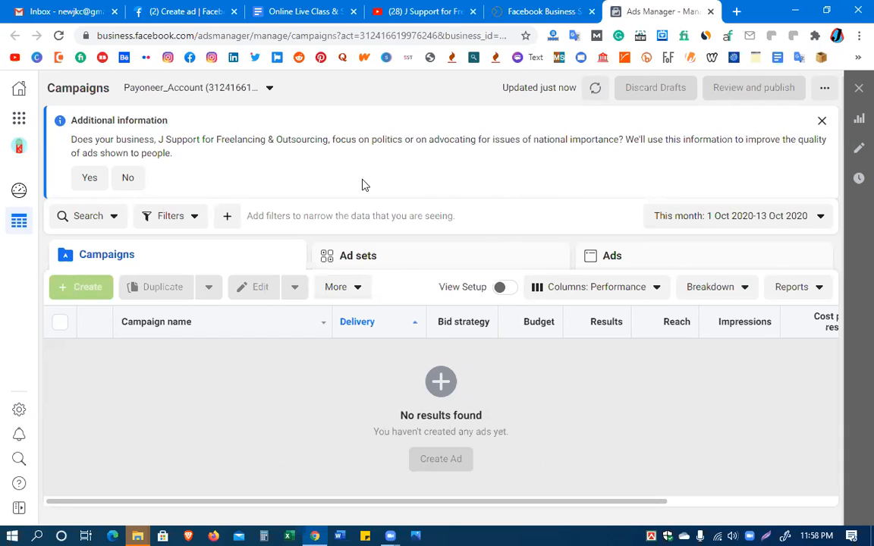
{"action": "left_click", "coordinate": [271, 89]}
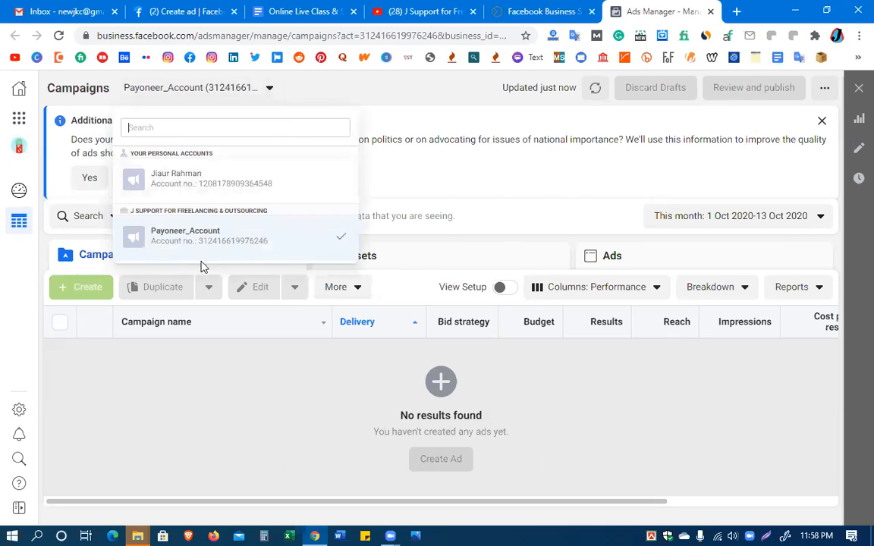
{"action": "left_click", "coordinate": [220, 186]}
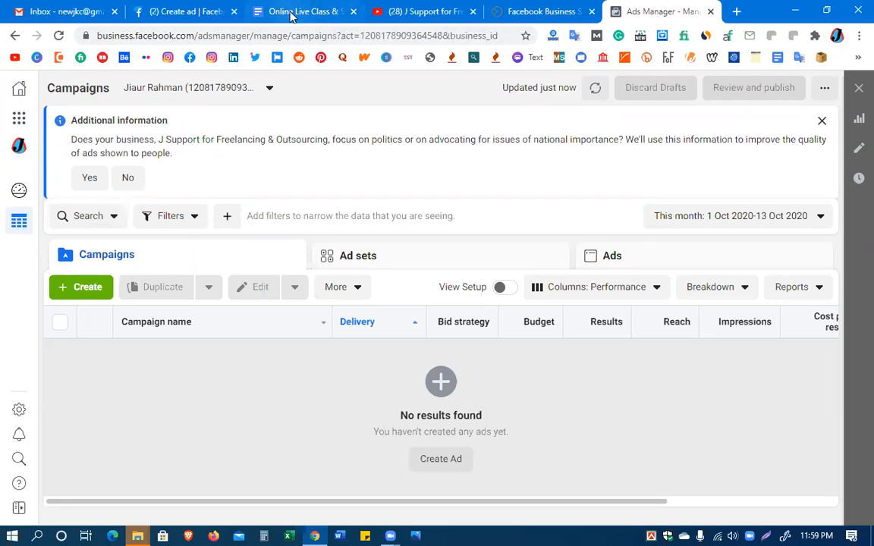
Look through the boost post's duration, budget and payment settings on Facebook, and return to Ads Manager.
{"action": "left_click", "coordinate": [186, 11]}
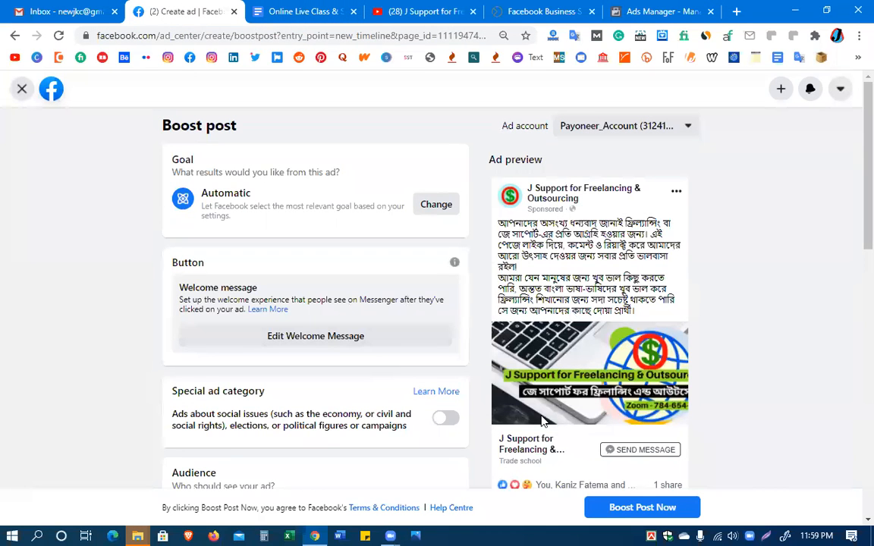
{"action": "scroll", "coordinate": [541, 422], "scroll_direction": "down", "scroll_amount": 10}
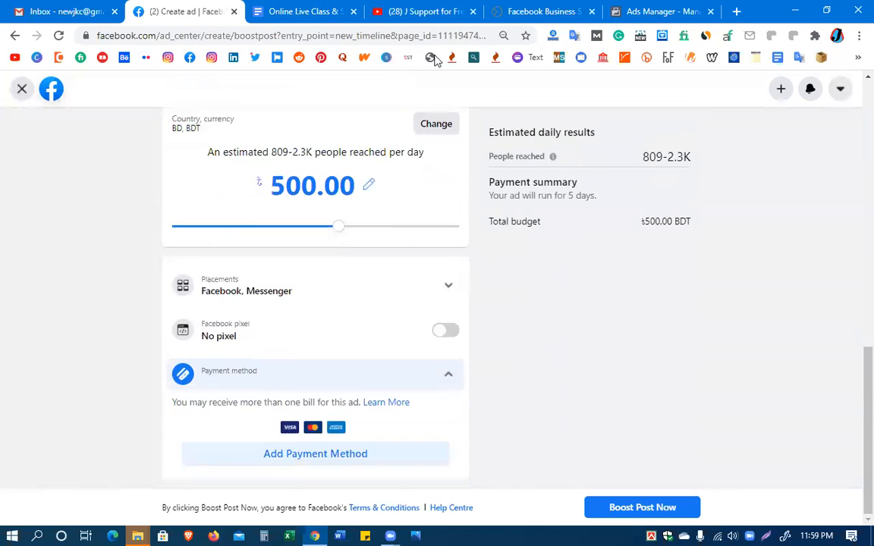
{"action": "scroll", "coordinate": [383, 334], "scroll_direction": "up", "scroll_amount": 3}
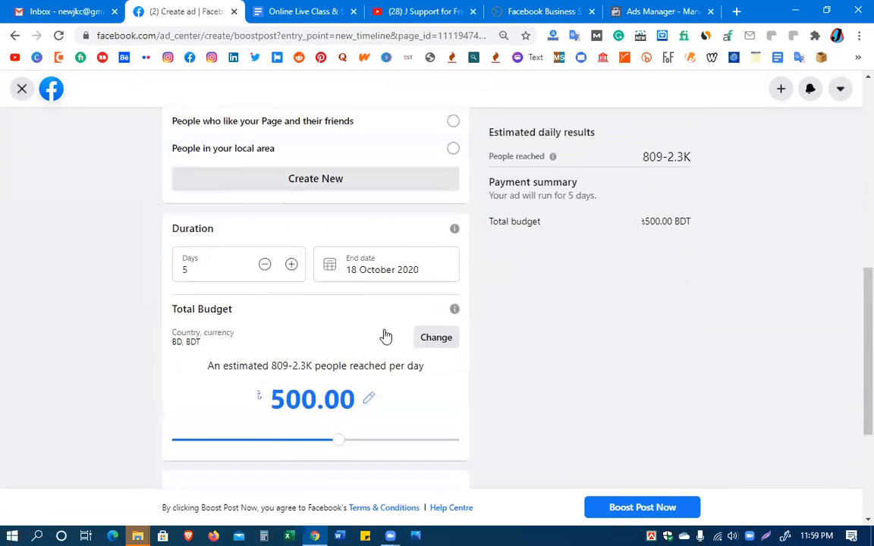
{"action": "scroll", "coordinate": [385, 335], "scroll_direction": "up", "scroll_amount": 8}
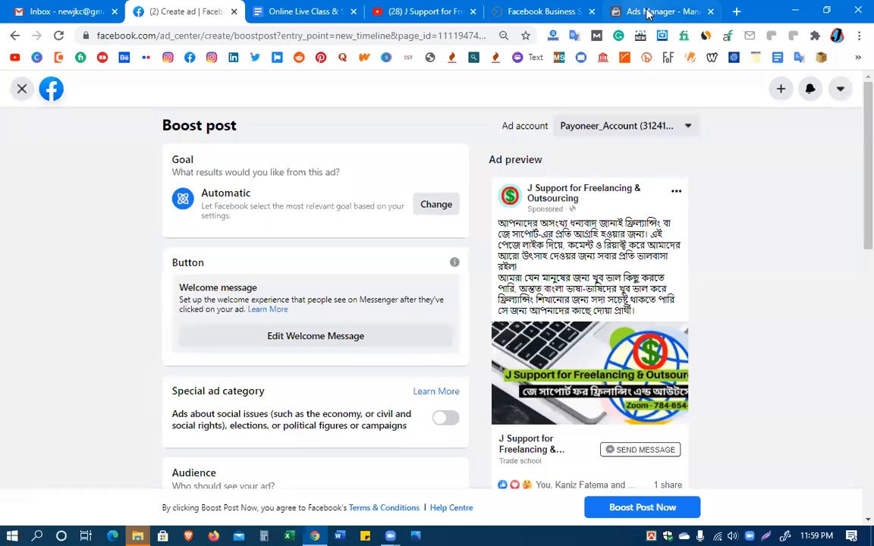
{"action": "left_click", "coordinate": [649, 14]}
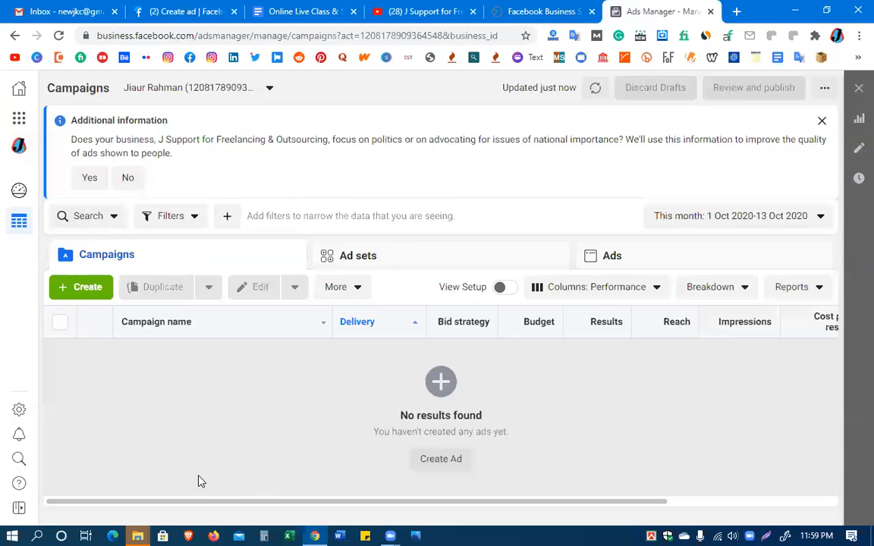
Start creating a new campaign and view the descriptions of the Brand Awareness and Reach objectives.
{"action": "left_click", "coordinate": [81, 288]}
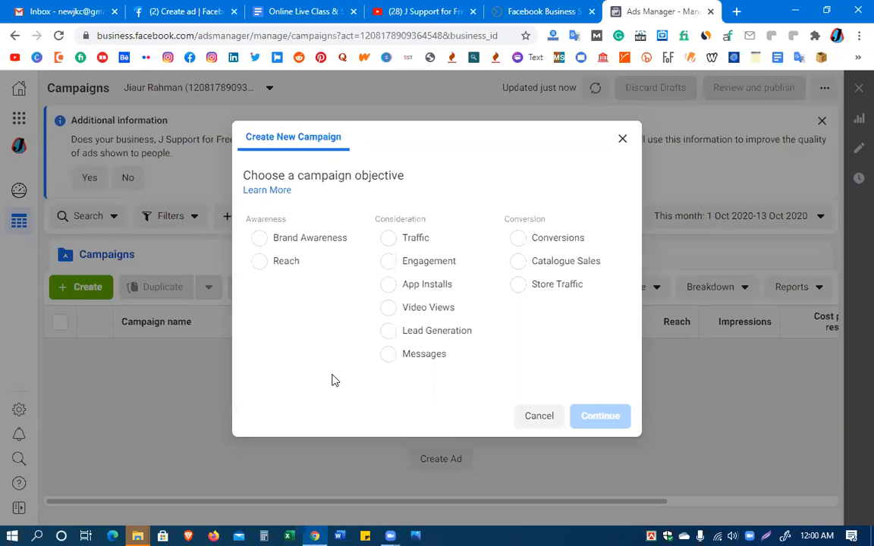
{"action": "left_click", "coordinate": [265, 240]}
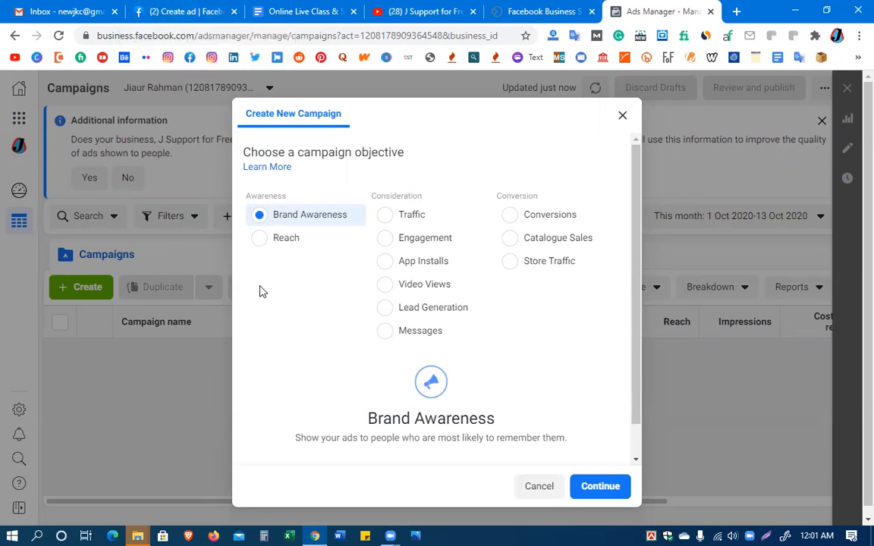
{"action": "left_click", "coordinate": [261, 240]}
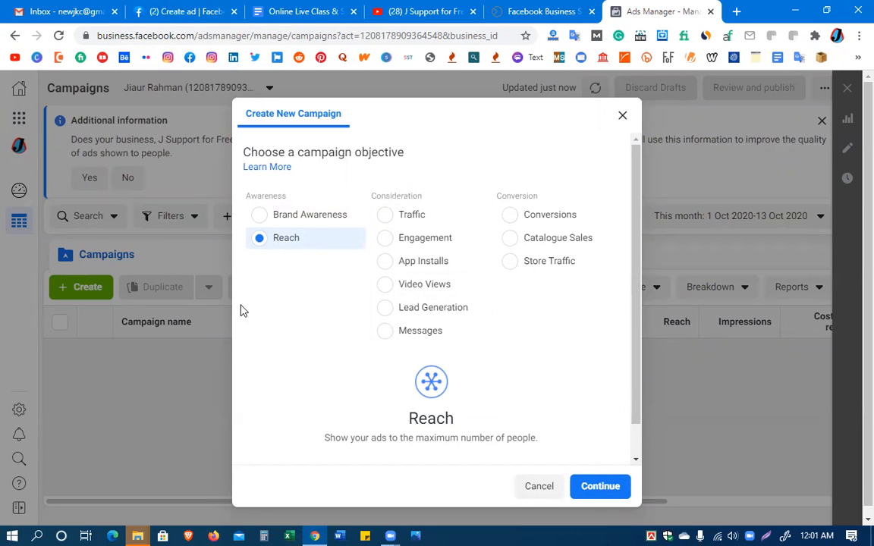
View the descriptions of the Consideration objectives one by one, from Traffic, Engagement and App Installs through Video Views, Lead Generation and Messages.
{"action": "left_click", "coordinate": [386, 220]}
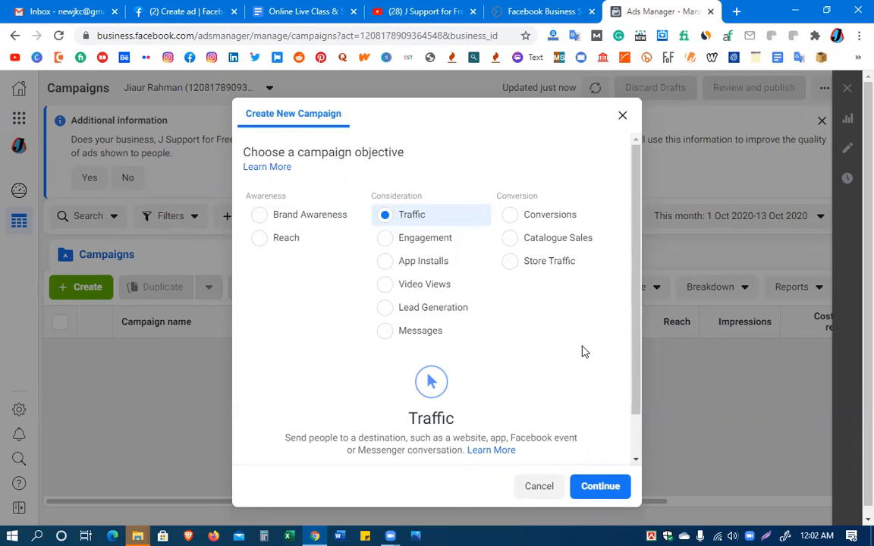
{"action": "left_click", "coordinate": [423, 240]}
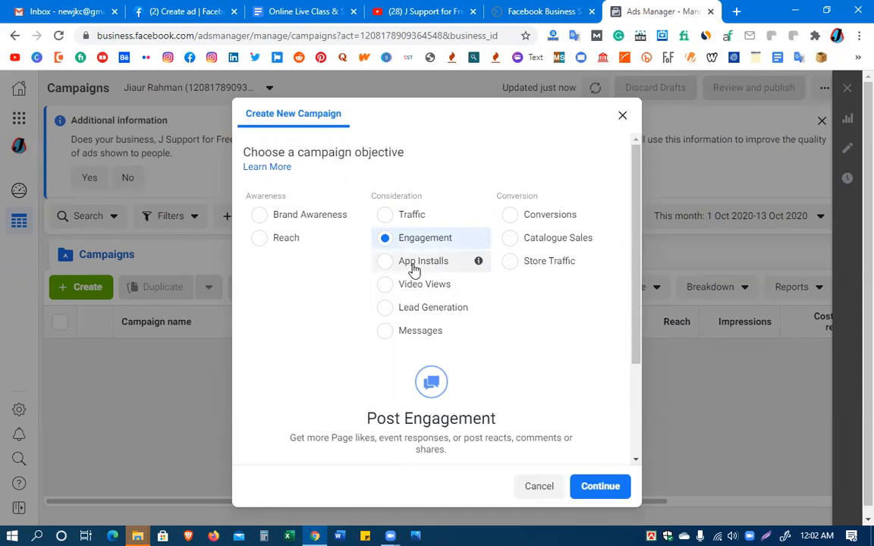
{"action": "left_click", "coordinate": [437, 271]}
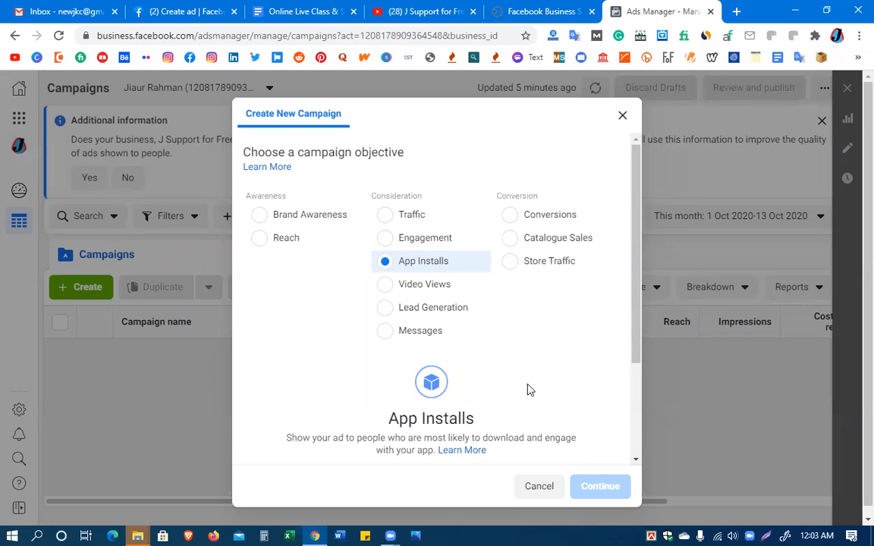
{"action": "left_click", "coordinate": [409, 290]}
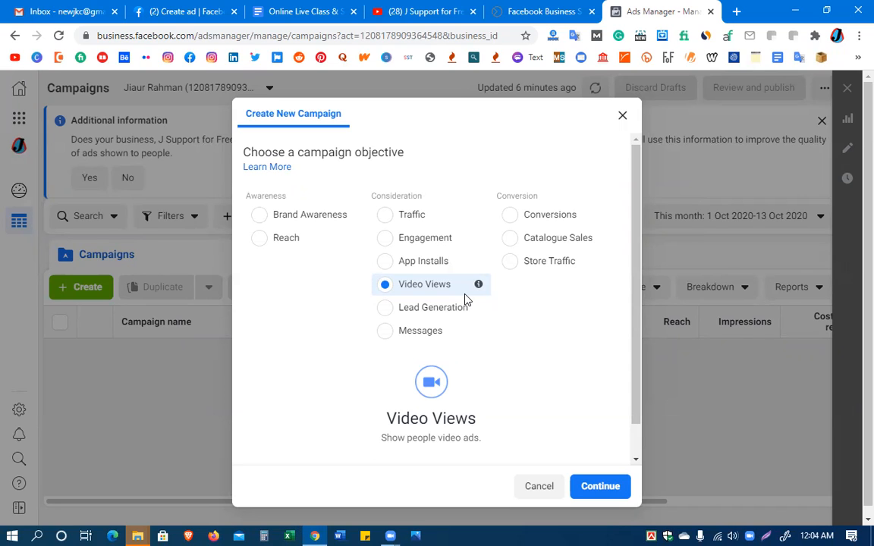
{"action": "left_click", "coordinate": [436, 313]}
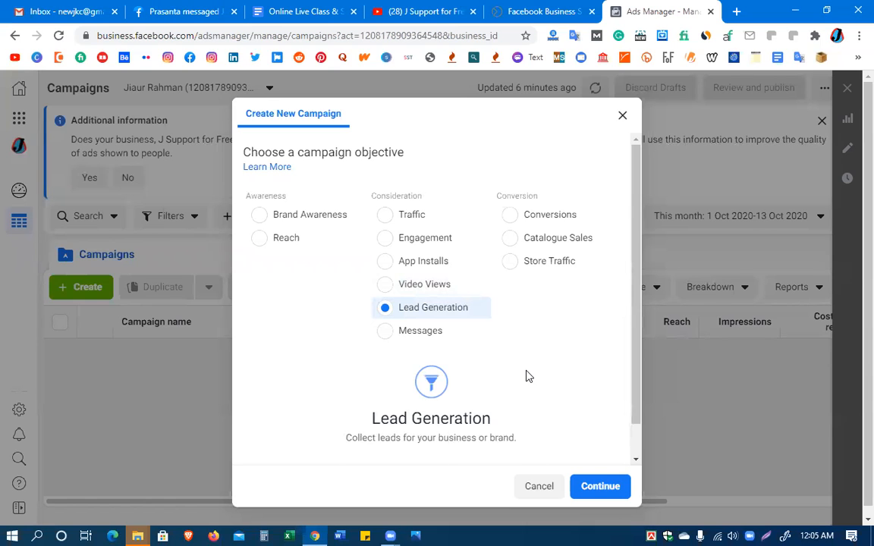
{"action": "left_click", "coordinate": [406, 334]}
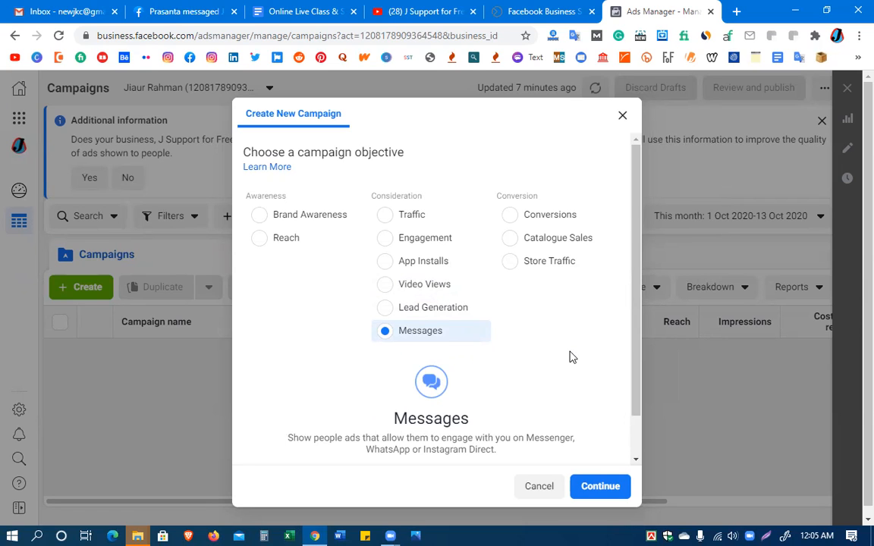
View the descriptions of the Conversion objectives: Conversions, Store Traffic and Catalogue Sales.
{"action": "left_click", "coordinate": [510, 217]}
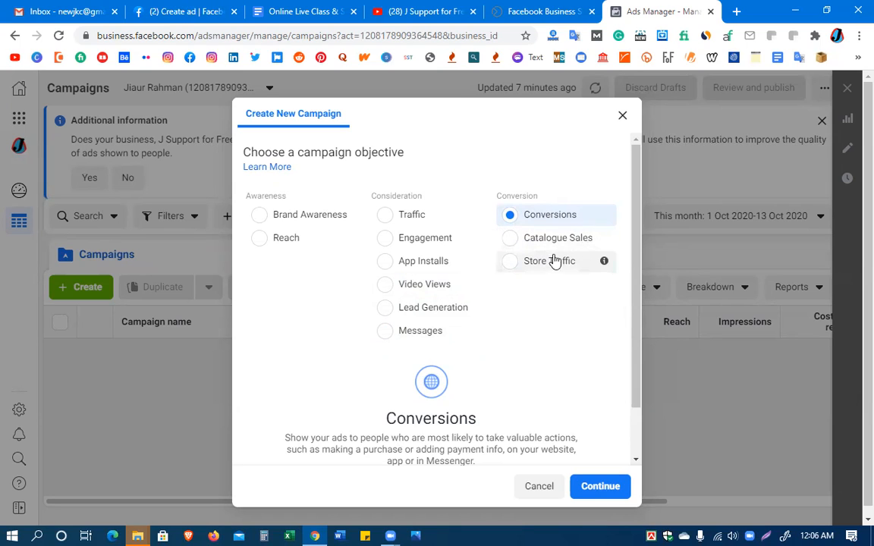
{"action": "left_click", "coordinate": [514, 267]}
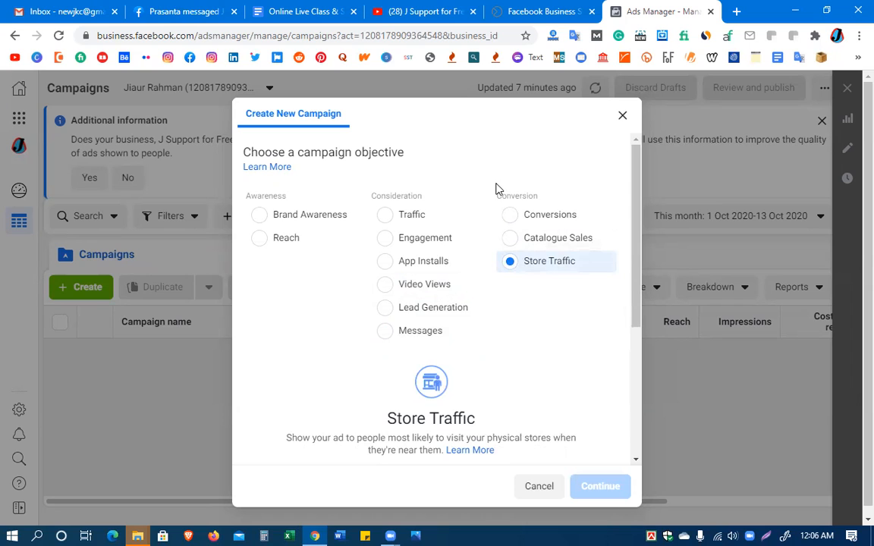
{"action": "left_click_drag", "start_coordinate": [503, 190], "coordinate": [549, 227]}
{"action": "left_click", "coordinate": [578, 203]}
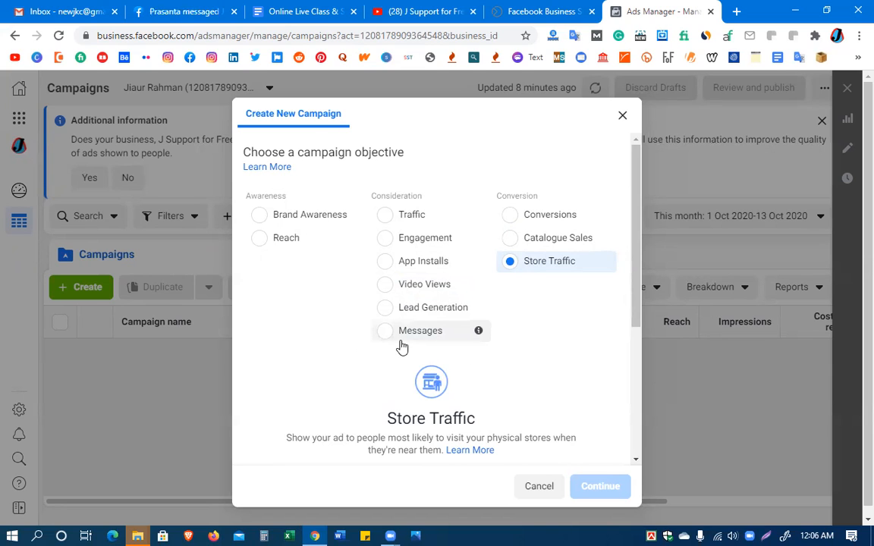
{"action": "left_click", "coordinate": [516, 238]}
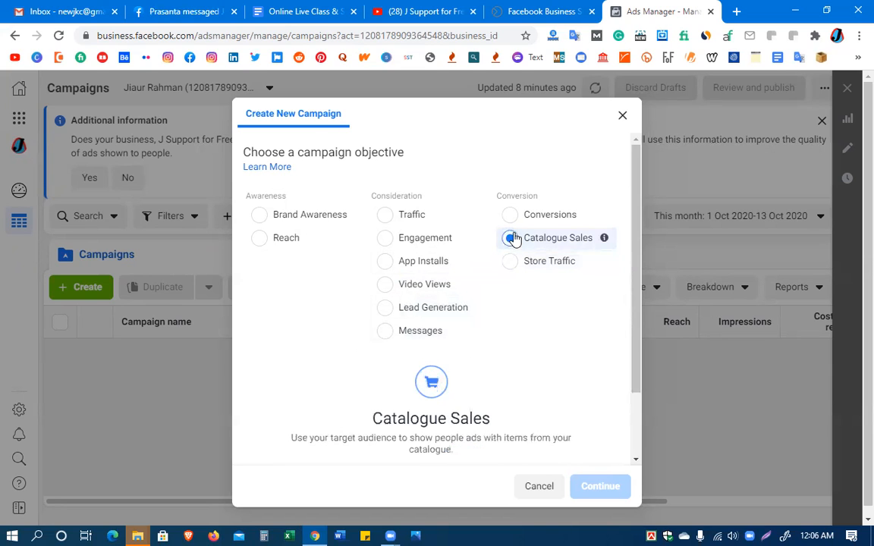
{"action": "left_click", "coordinate": [527, 218]}
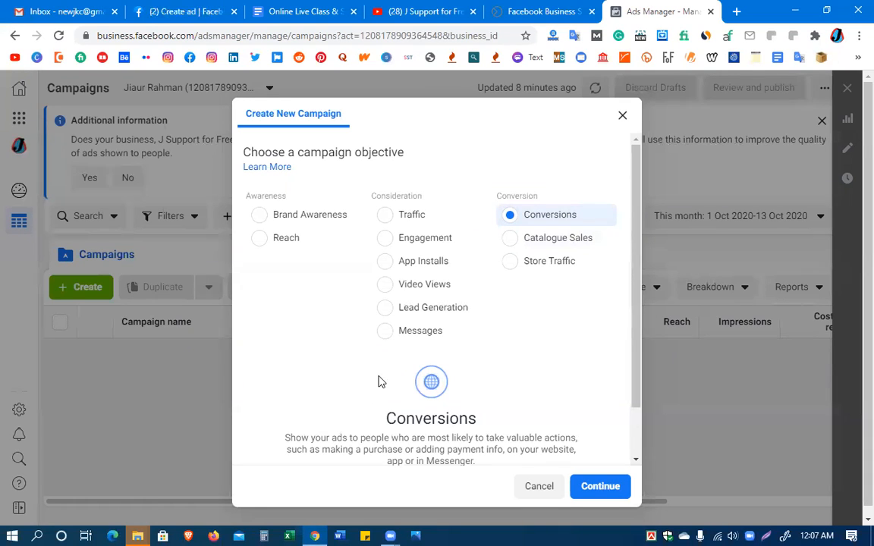
Choose Video Views as the campaign objective and continue to the campaign setup.
{"action": "mouse_move", "coordinate": [478, 321]}
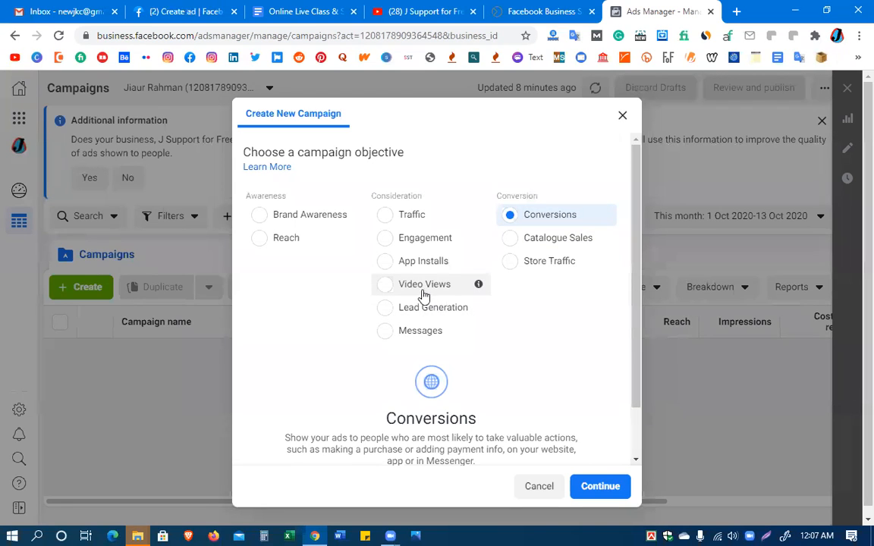
{"action": "left_click", "coordinate": [387, 285]}
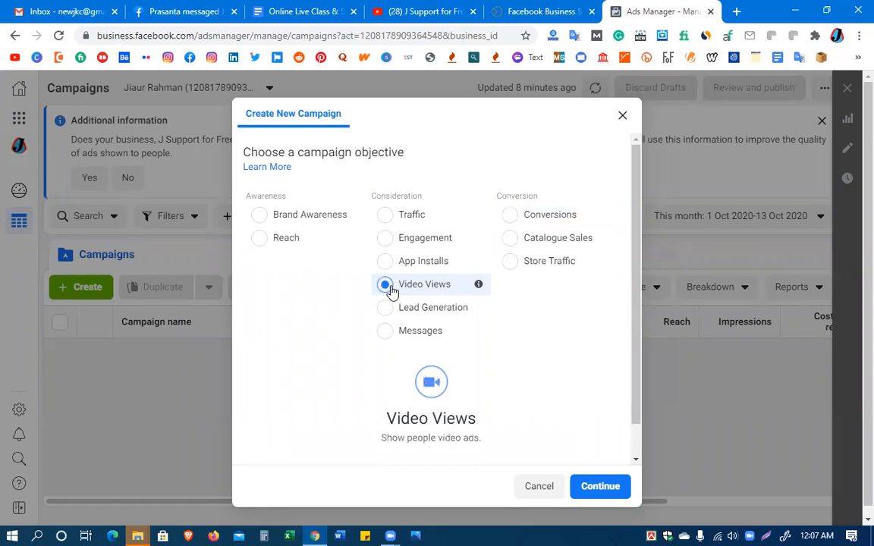
{"action": "left_click", "coordinate": [598, 493]}
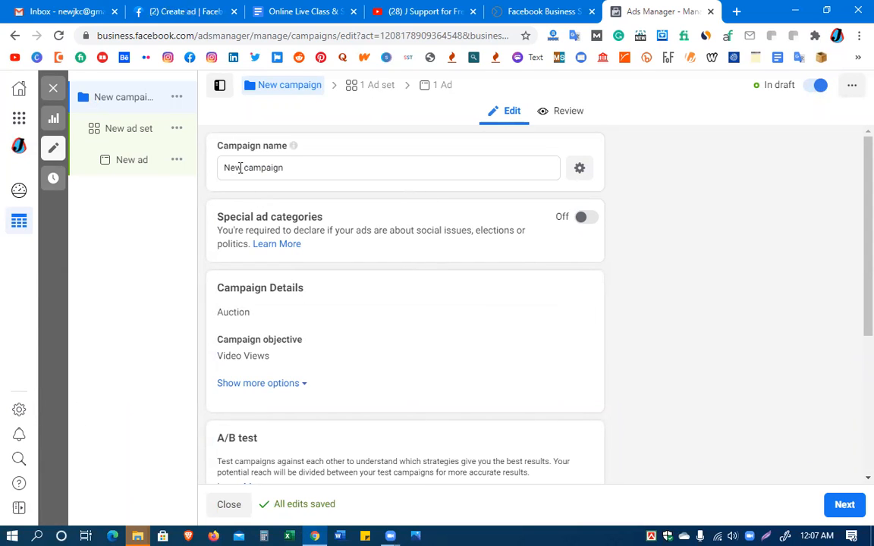
Rename the campaign as "New campaign Video-1", and switch Special ad categories on and back off.
{"action": "left_click", "coordinate": [301, 169]}
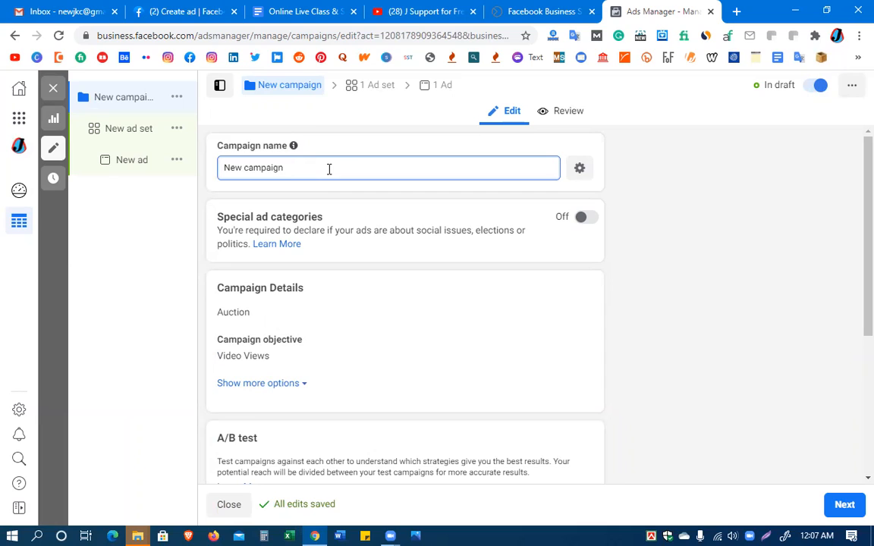
{"action": "type", "text": "o-1"}
{"action": "left_click", "coordinate": [586, 218]}
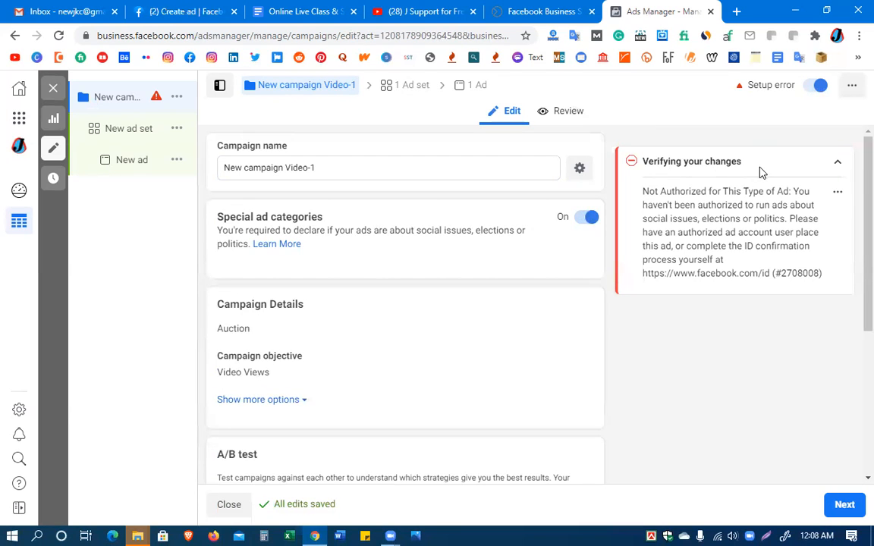
{"action": "left_click", "coordinate": [583, 217]}
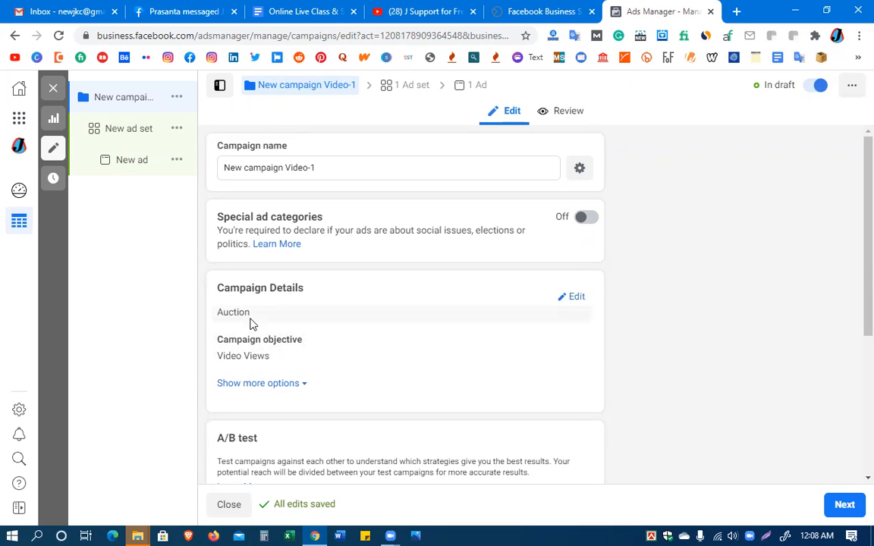
Open the buying type in Campaign Details for editing and view its available options.
{"action": "scroll", "coordinate": [298, 363], "scroll_direction": "down", "scroll_amount": 1}
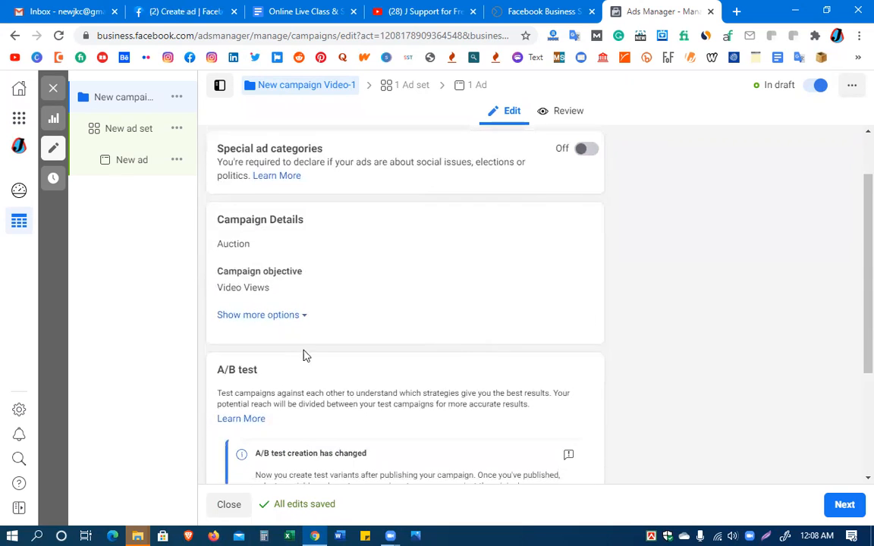
{"action": "left_click", "coordinate": [574, 234]}
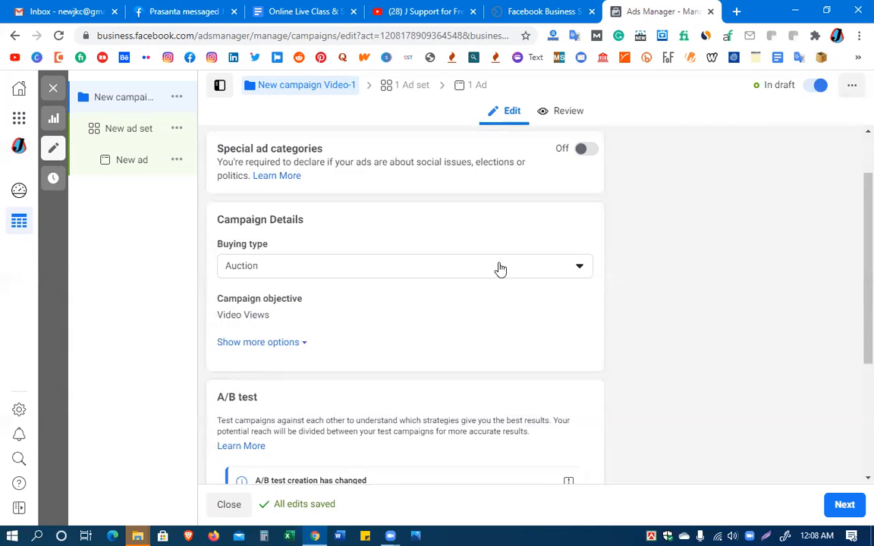
{"action": "left_click", "coordinate": [277, 271]}
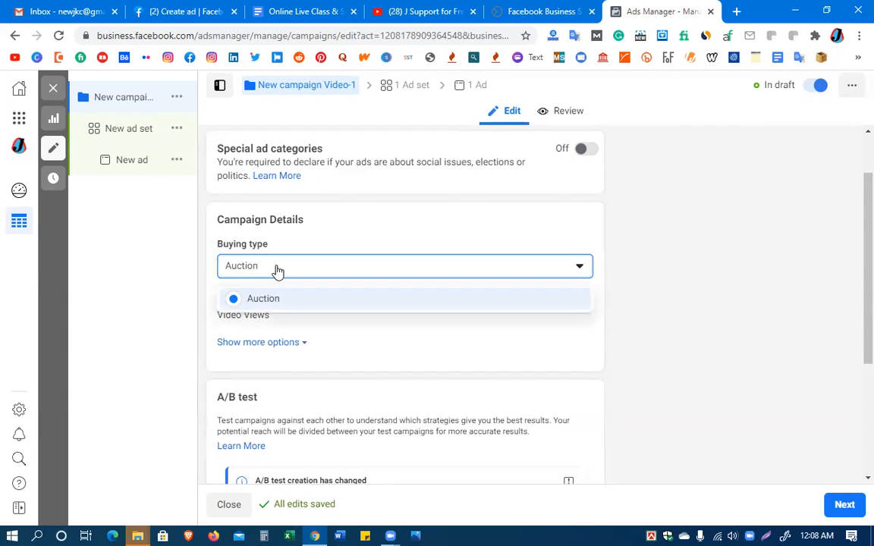
{"action": "left_click", "coordinate": [278, 271]}
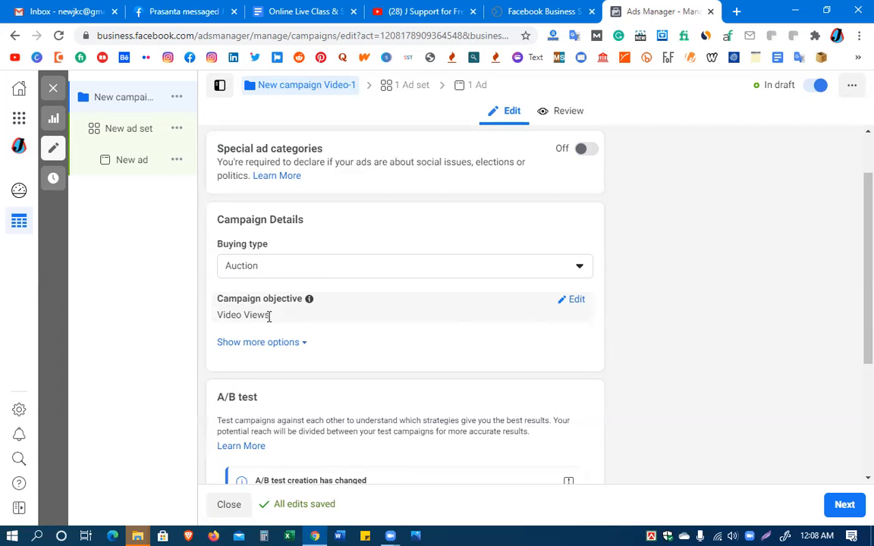
Open the campaign objective for editing and select Auction as the buying type.
{"action": "left_click", "coordinate": [575, 301]}
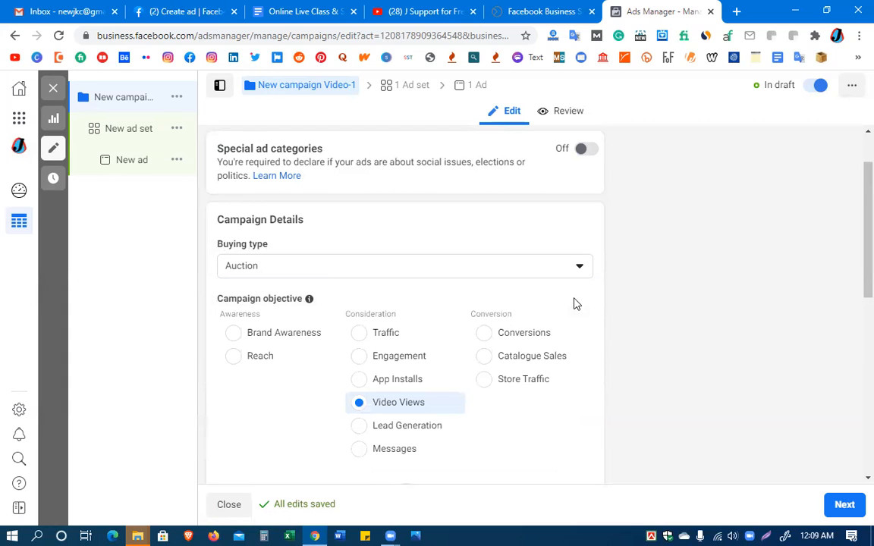
{"action": "left_click", "coordinate": [579, 266]}
{"action": "left_click", "coordinate": [600, 281]}
{"action": "left_click", "coordinate": [580, 265]}
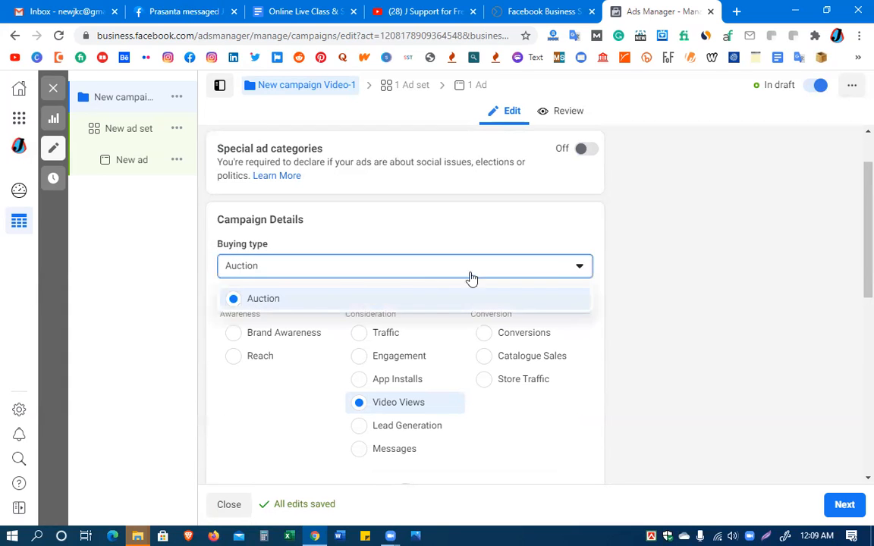
{"action": "left_click", "coordinate": [232, 305]}
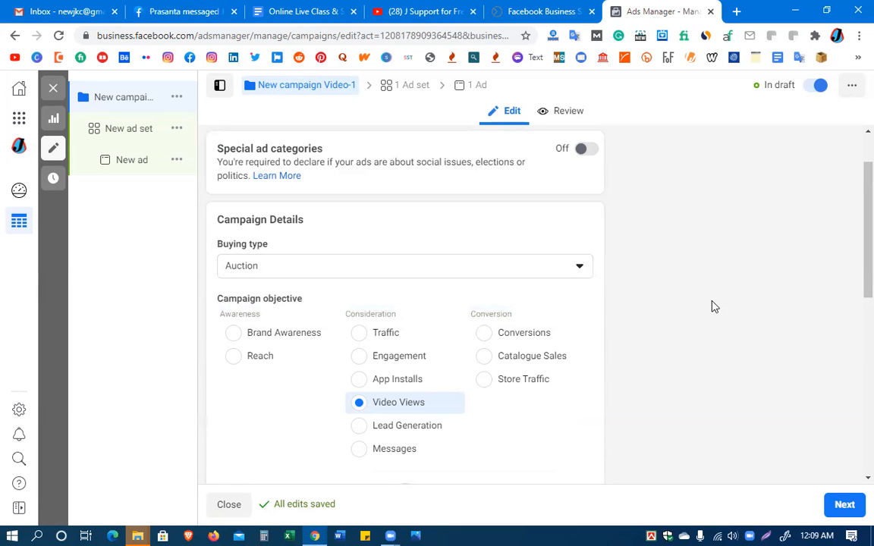
Expand the additional options in Campaign Details to show the campaign spending limit.
{"action": "scroll", "coordinate": [290, 420], "scroll_direction": "down", "scroll_amount": 3}
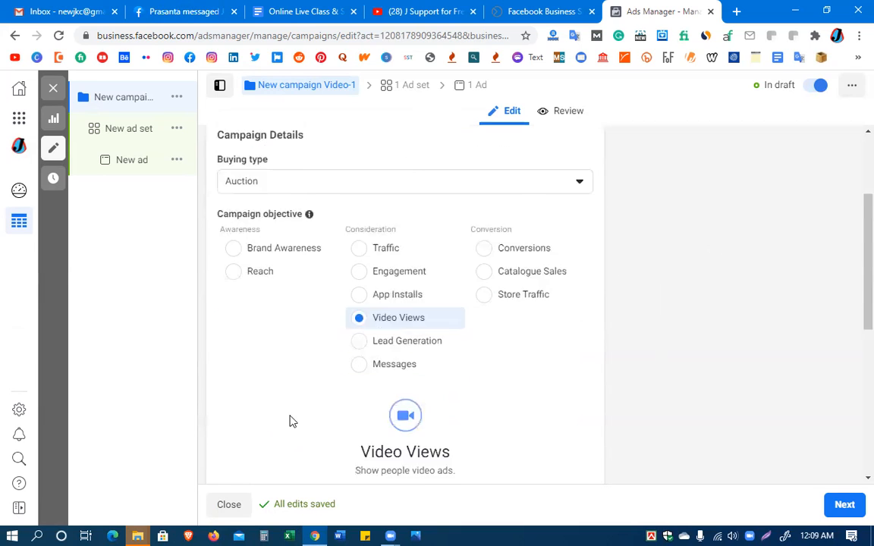
{"action": "scroll", "coordinate": [290, 420], "scroll_direction": "down", "scroll_amount": 1}
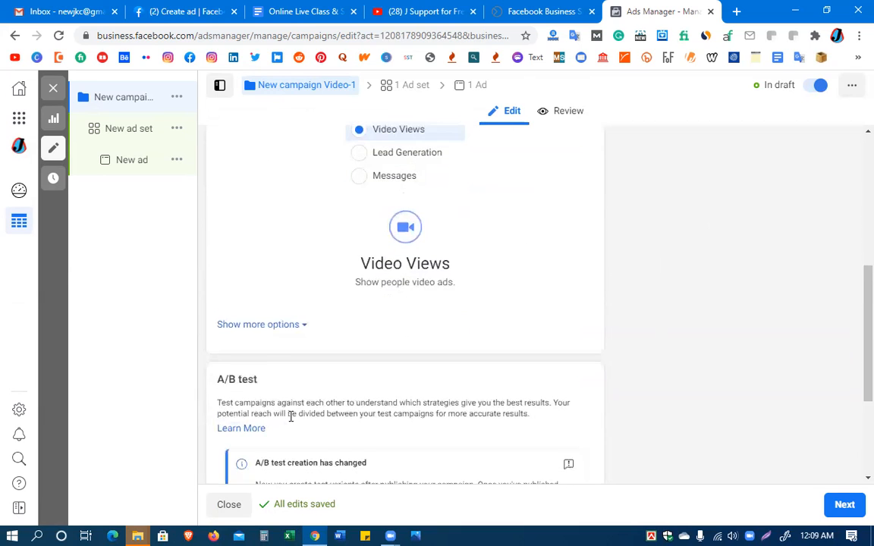
{"action": "left_click", "coordinate": [255, 326]}
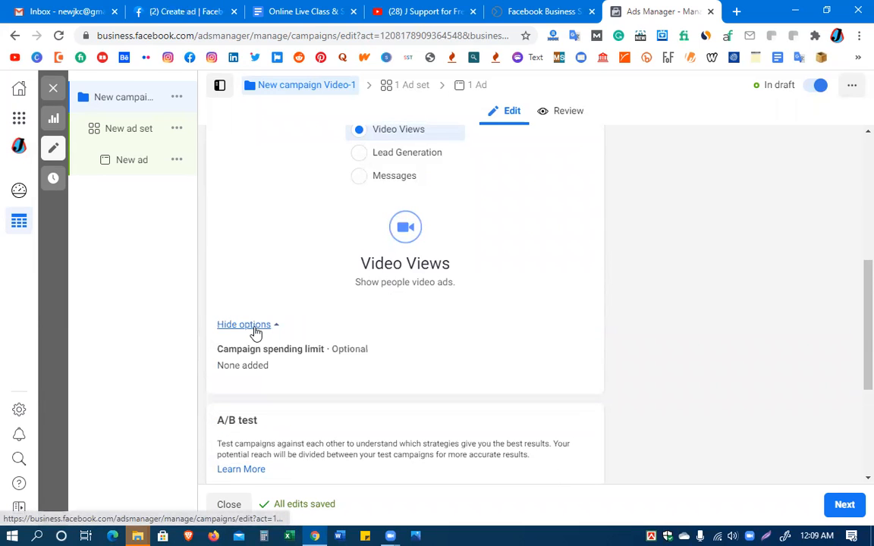
Collapse the additional options in Campaign Details to hide the campaign spending limit.
{"action": "scroll", "coordinate": [415, 412], "scroll_direction": "down", "scroll_amount": 3}
{"action": "scroll", "coordinate": [416, 412], "scroll_direction": "up", "scroll_amount": 3}
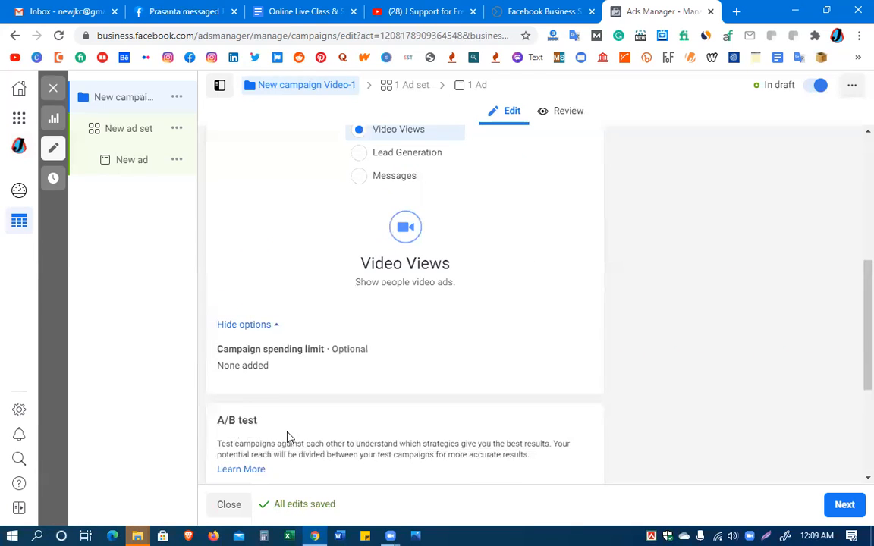
{"action": "scroll", "coordinate": [322, 440], "scroll_direction": "down", "scroll_amount": 3}
{"action": "scroll", "coordinate": [324, 449], "scroll_direction": "up", "scroll_amount": 4}
{"action": "scroll", "coordinate": [324, 450], "scroll_direction": "up", "scroll_amount": 4}
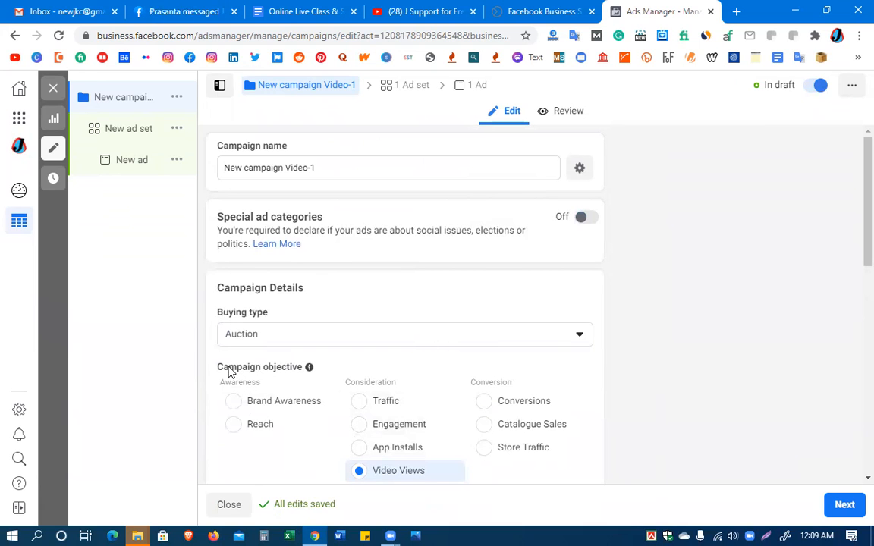
{"action": "scroll", "coordinate": [553, 371], "scroll_direction": "down", "scroll_amount": 5}
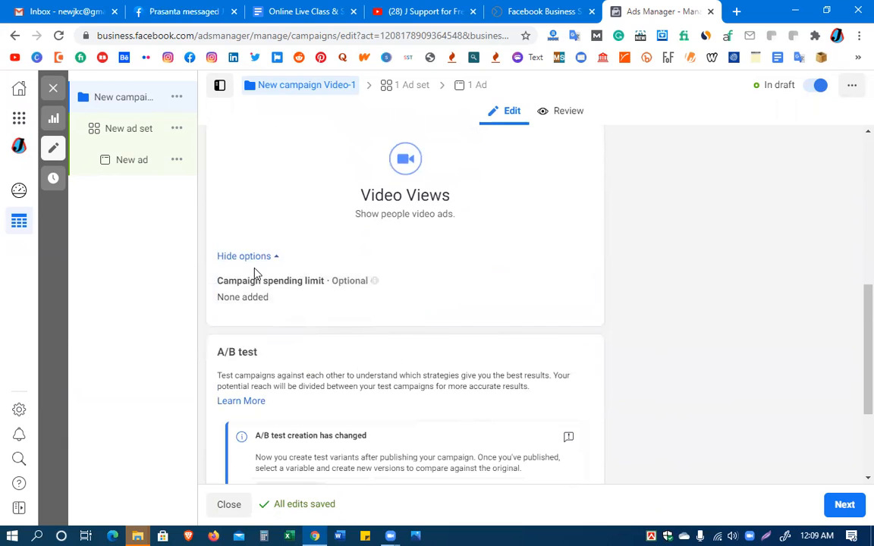
{"action": "left_click", "coordinate": [252, 258]}
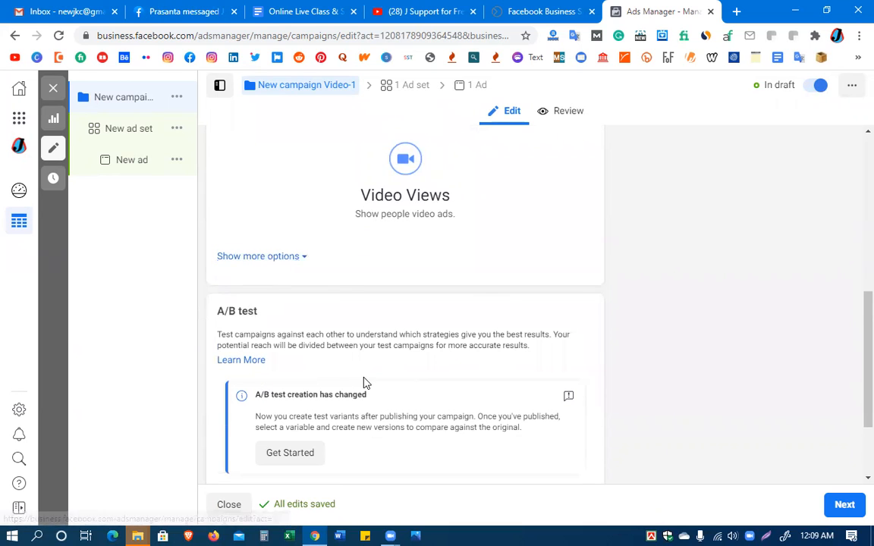
Look over the A/B test and Campaign budget optimisation sections, and check the campaign's review summary before returning to editing.
{"action": "scroll", "coordinate": [364, 384], "scroll_direction": "down", "scroll_amount": 1}
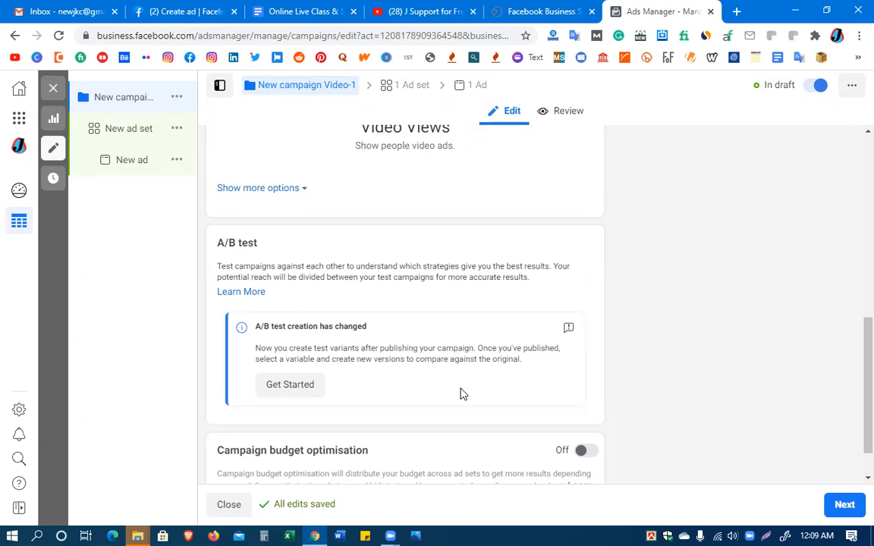
{"action": "scroll", "coordinate": [461, 394], "scroll_direction": "down", "scroll_amount": 1}
{"action": "scroll", "coordinate": [462, 395], "scroll_direction": "up", "scroll_amount": 2}
{"action": "scroll", "coordinate": [461, 395], "scroll_direction": "down", "scroll_amount": 2}
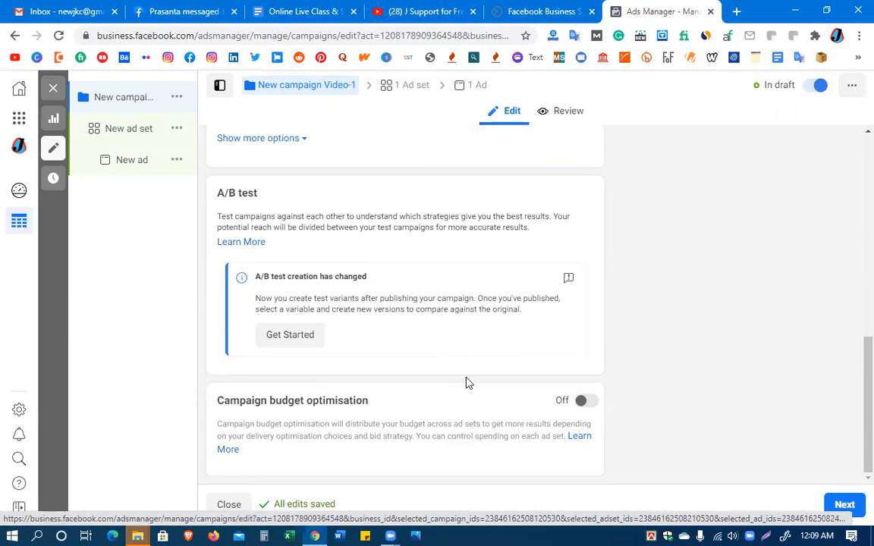
{"action": "scroll", "coordinate": [468, 382], "scroll_direction": "up", "scroll_amount": 7}
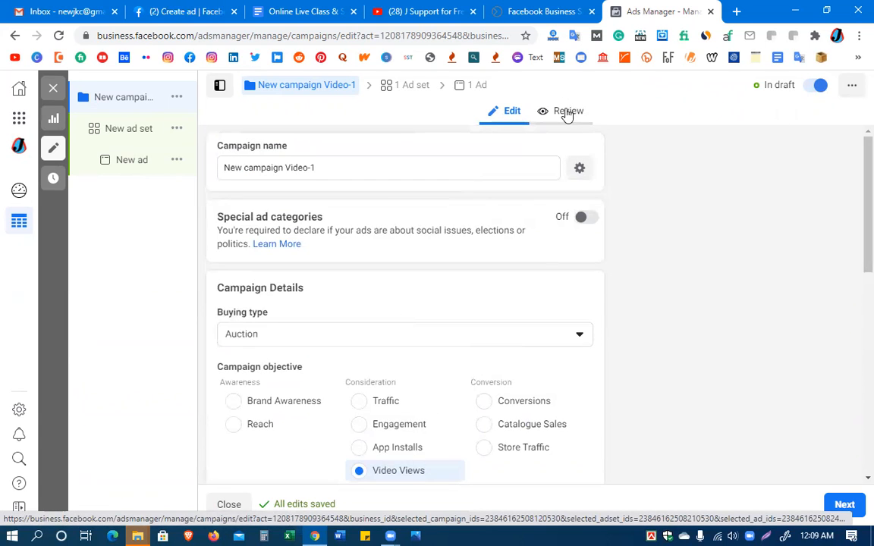
{"action": "left_click", "coordinate": [566, 113]}
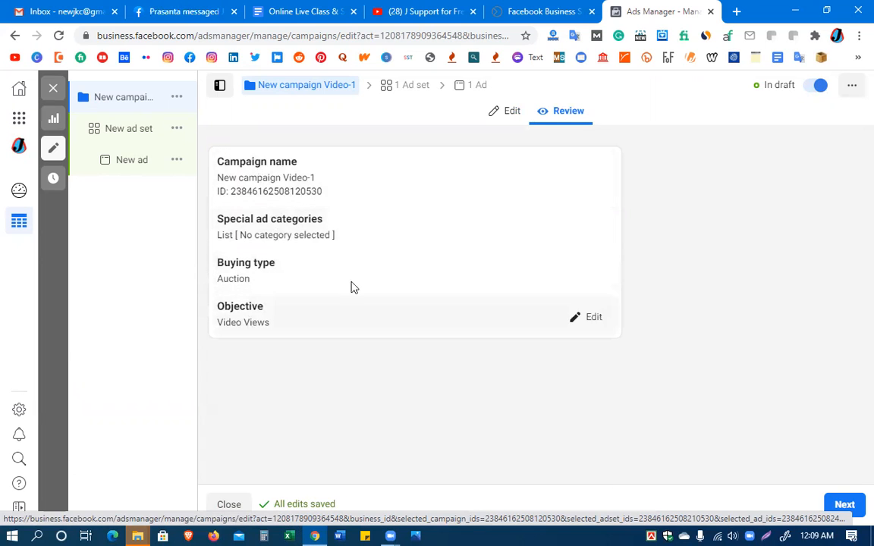
{"action": "left_click", "coordinate": [511, 112]}
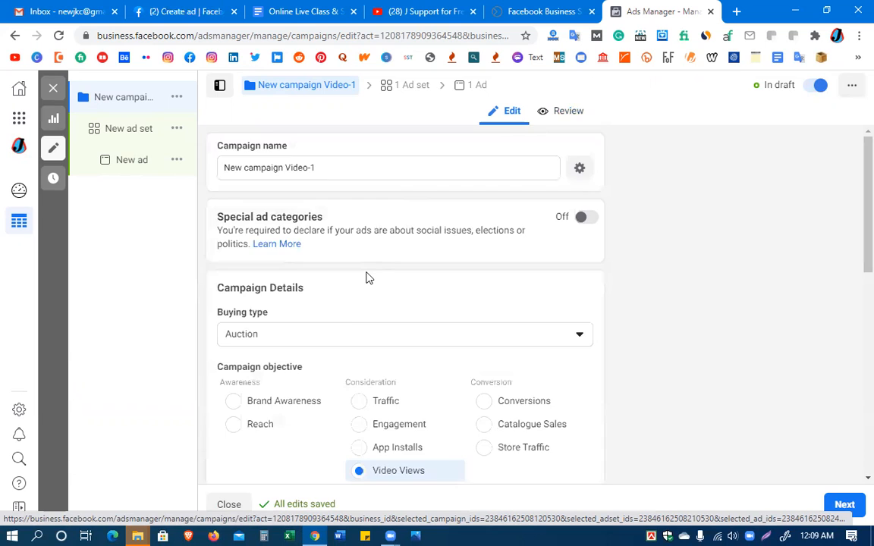
Start the A/B test setup to make this campaign the control campaign.
{"action": "scroll", "coordinate": [365, 277], "scroll_direction": "down", "scroll_amount": 4}
{"action": "scroll", "coordinate": [368, 280], "scroll_direction": "up", "scroll_amount": 2}
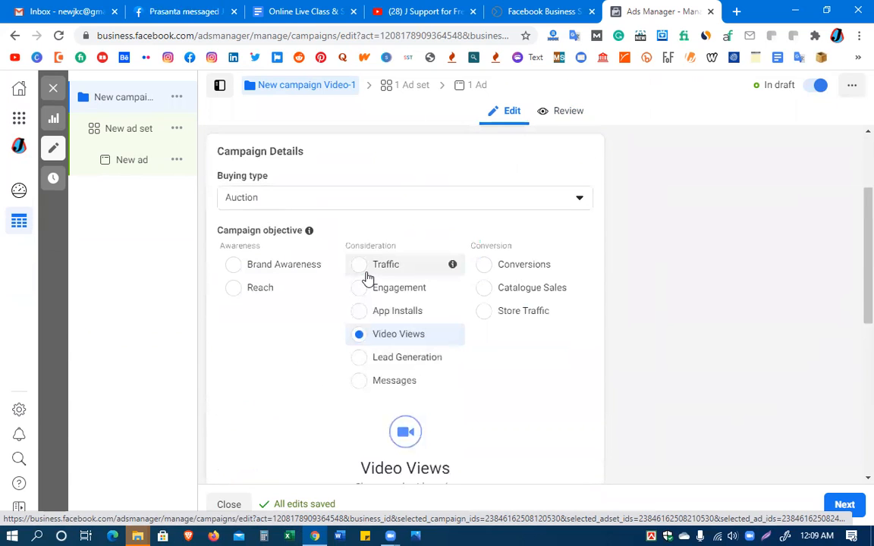
{"action": "scroll", "coordinate": [368, 279], "scroll_direction": "up", "scroll_amount": 1}
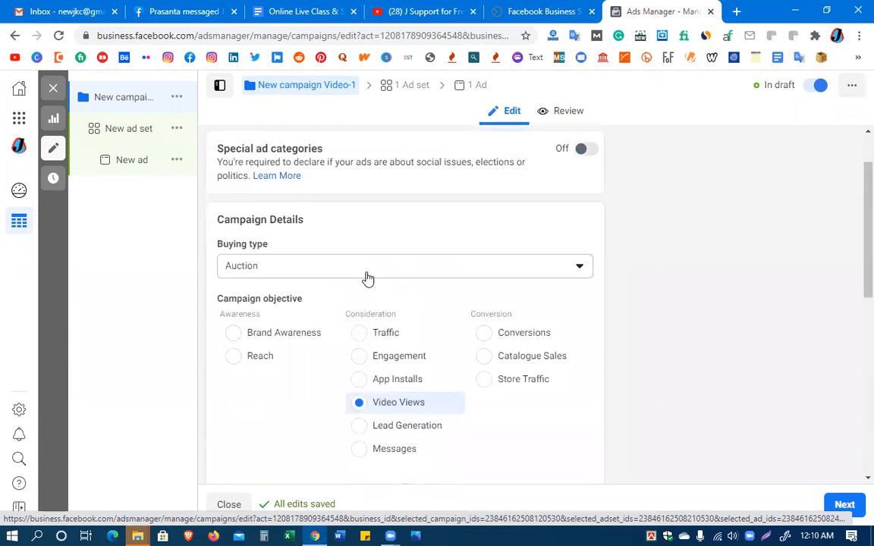
{"action": "scroll", "coordinate": [368, 279], "scroll_direction": "up", "scroll_amount": 1}
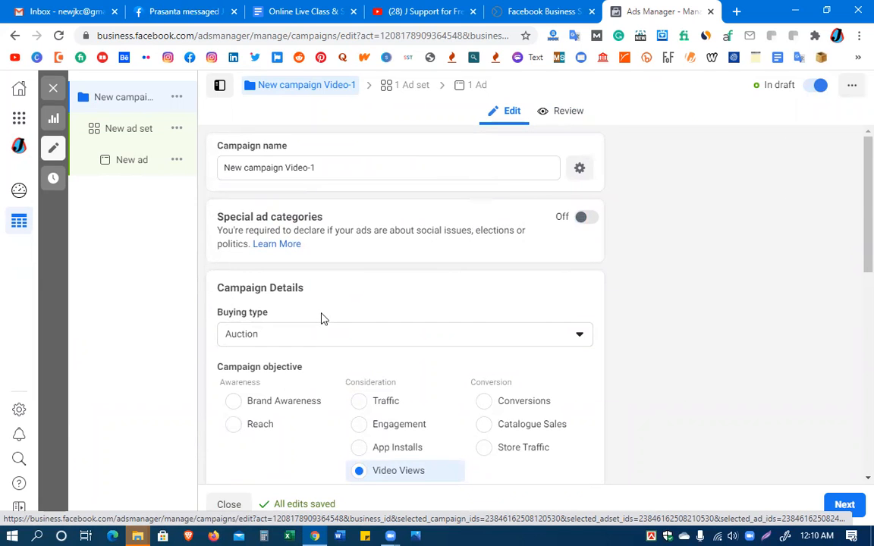
{"action": "scroll", "coordinate": [321, 319], "scroll_direction": "down", "scroll_amount": 7}
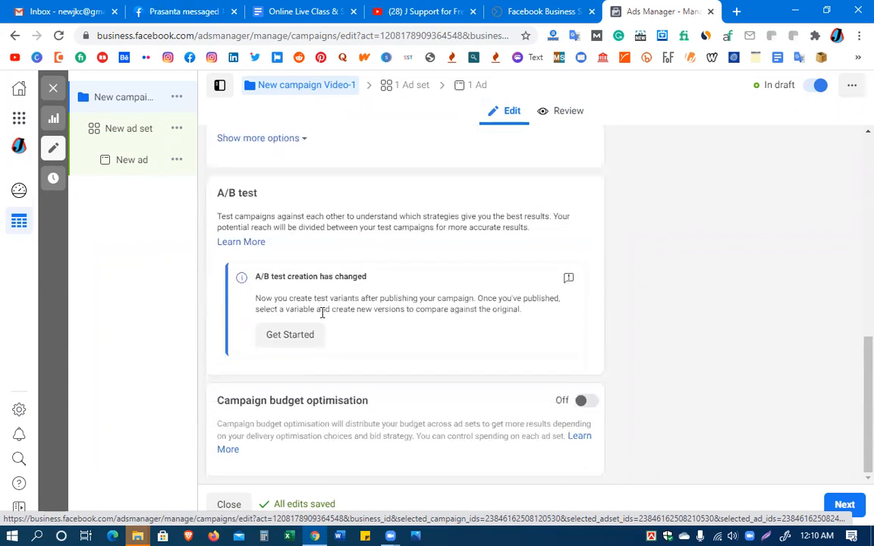
{"action": "left_click", "coordinate": [289, 339]}
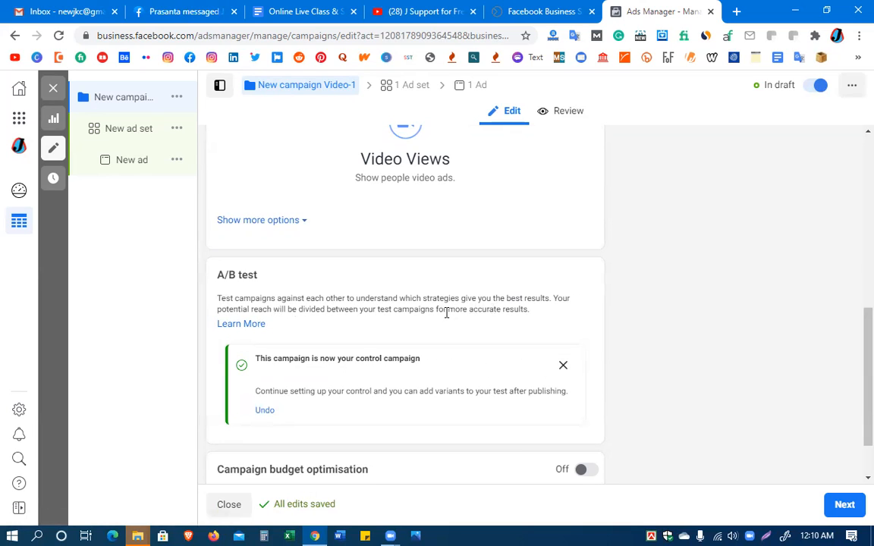
{"action": "scroll", "coordinate": [458, 324], "scroll_direction": "down", "scroll_amount": 1}
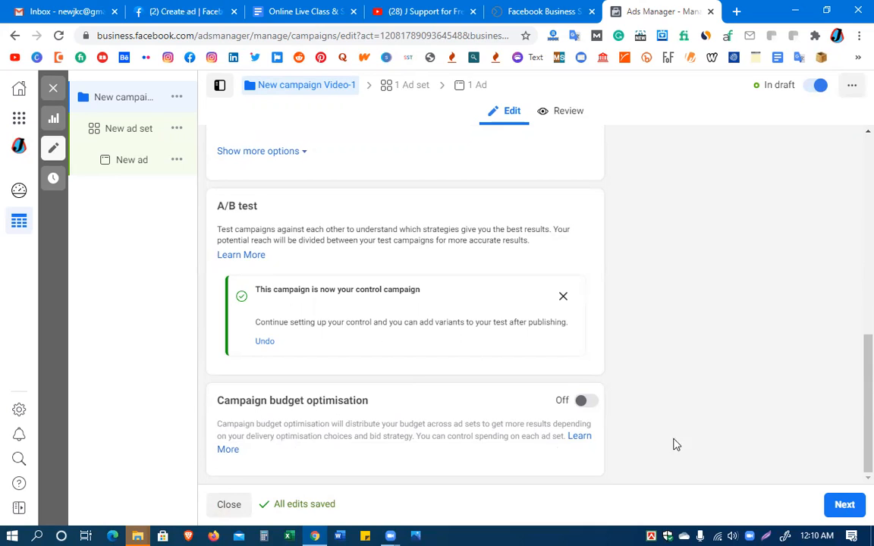
Proceed to the ad set level and rename the ad set as "New ad set Video-1".
{"action": "left_click", "coordinate": [841, 508]}
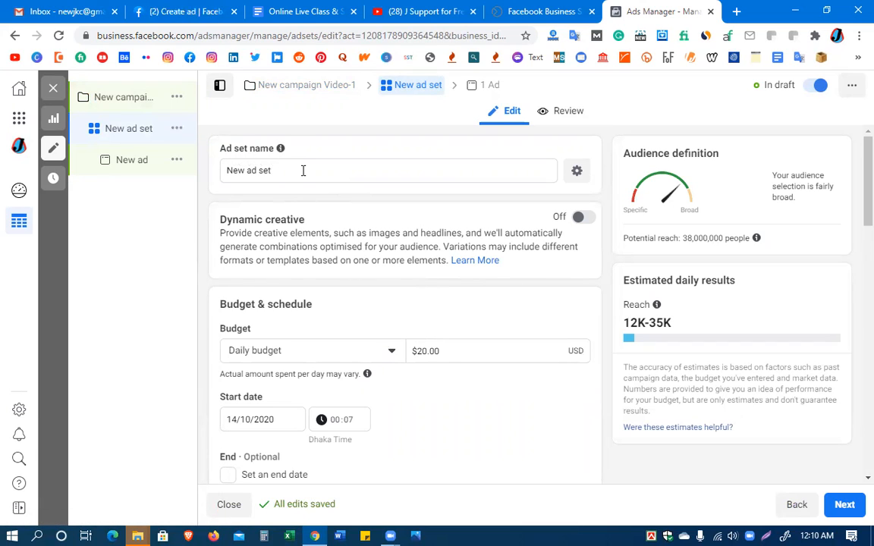
{"action": "left_click", "coordinate": [365, 167]}
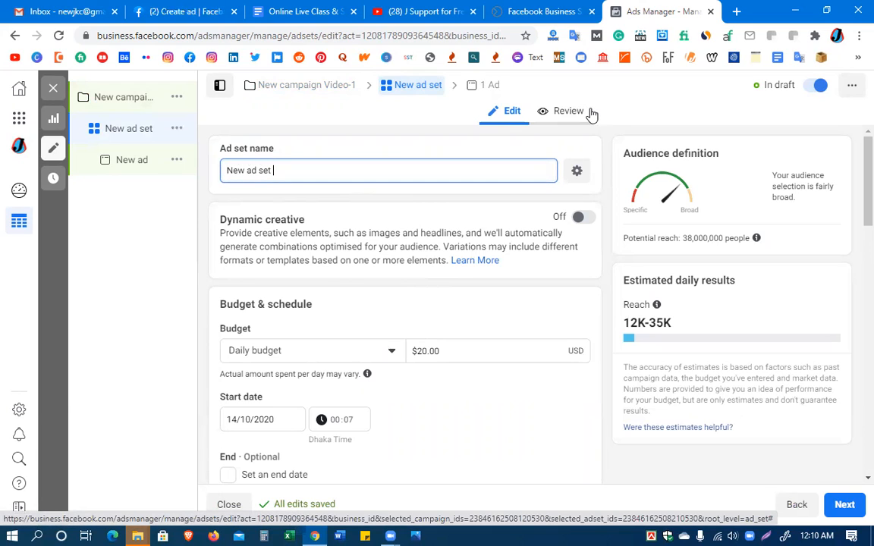
{"action": "type", "text": "vide"}
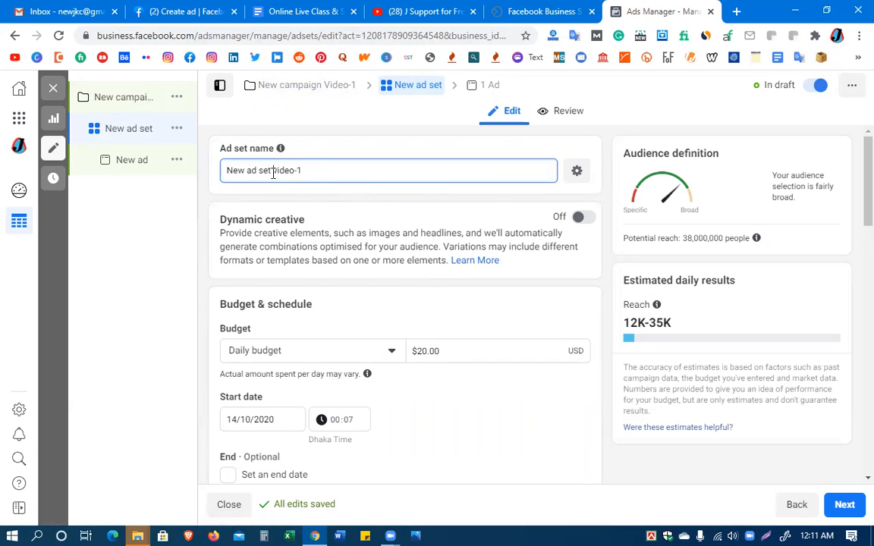
{"action": "key", "text": "Delete"}
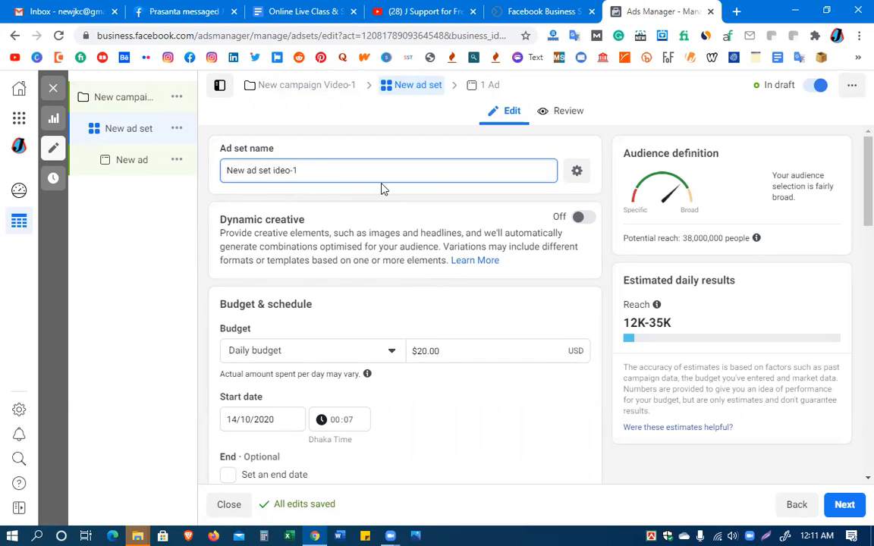
{"action": "type", "text": "V"}
{"action": "left_click", "coordinate": [383, 170]}
Look through the ad set's budget and schedule, audience, placements, and optimisation and delivery settings.
{"action": "scroll", "coordinate": [353, 335], "scroll_direction": "down", "scroll_amount": 1}
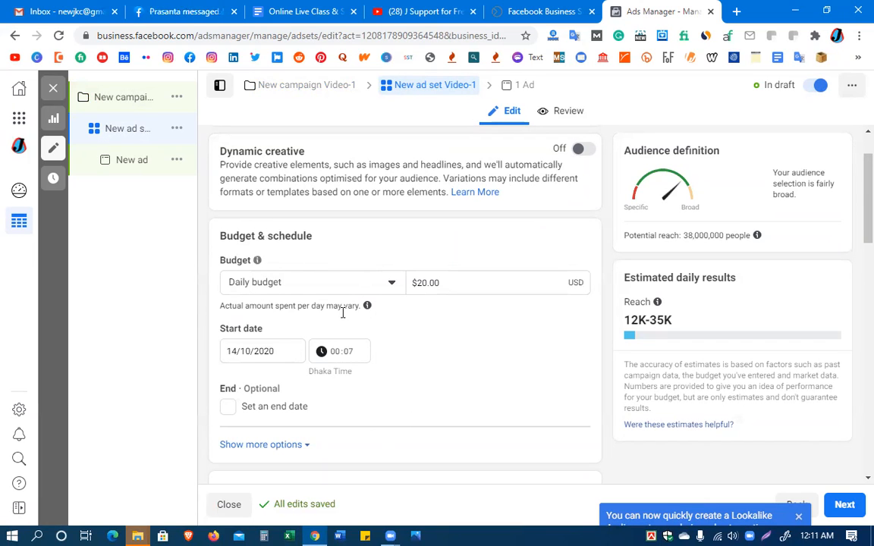
{"action": "scroll", "coordinate": [289, 376], "scroll_direction": "down", "scroll_amount": 3}
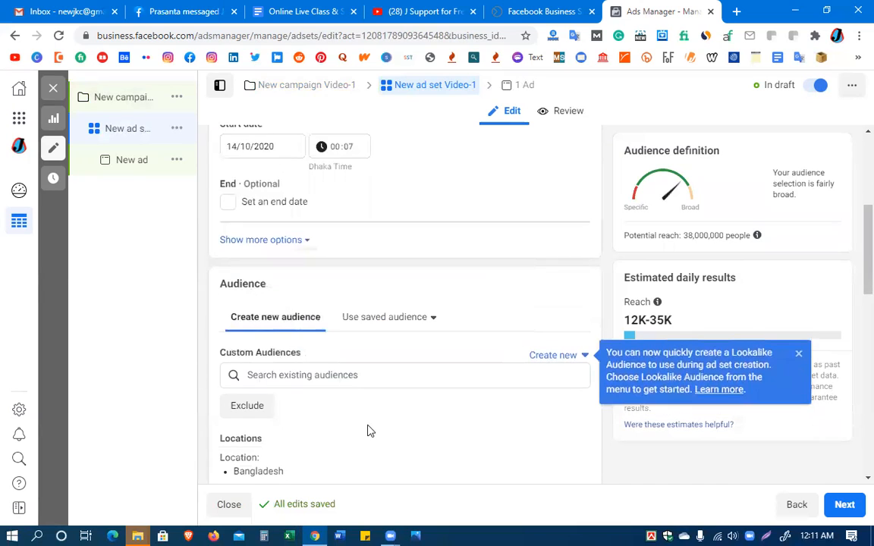
{"action": "scroll", "coordinate": [367, 430], "scroll_direction": "down", "scroll_amount": 5}
{"action": "scroll", "coordinate": [378, 418], "scroll_direction": "down", "scroll_amount": 3}
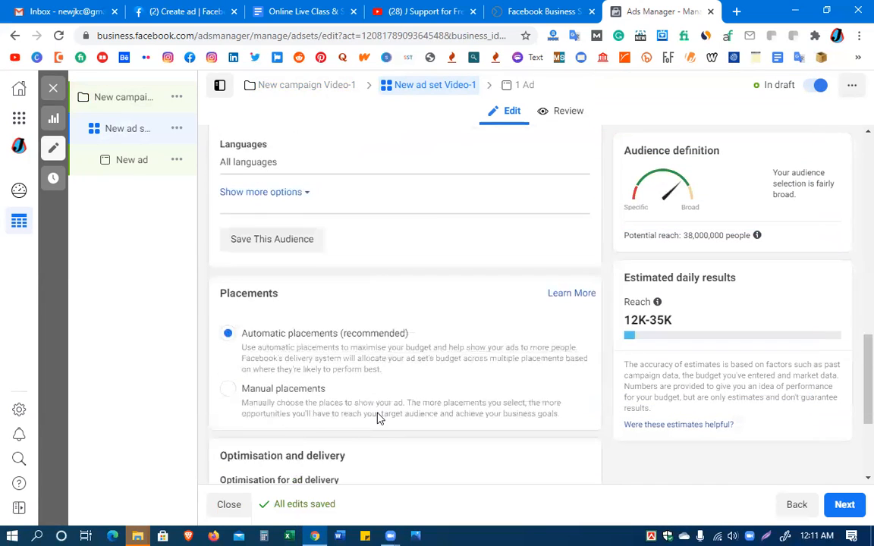
{"action": "scroll", "coordinate": [377, 418], "scroll_direction": "down", "scroll_amount": 1}
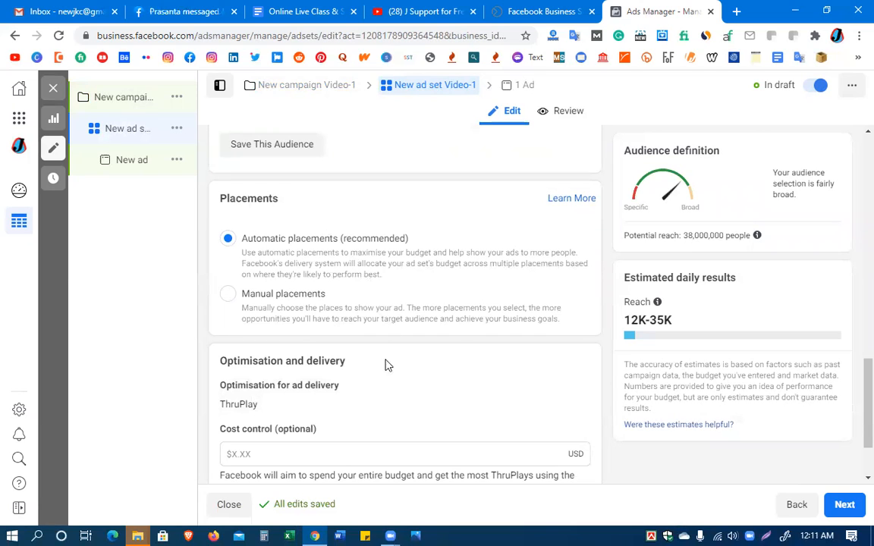
{"action": "scroll", "coordinate": [400, 453], "scroll_direction": "down", "scroll_amount": 2}
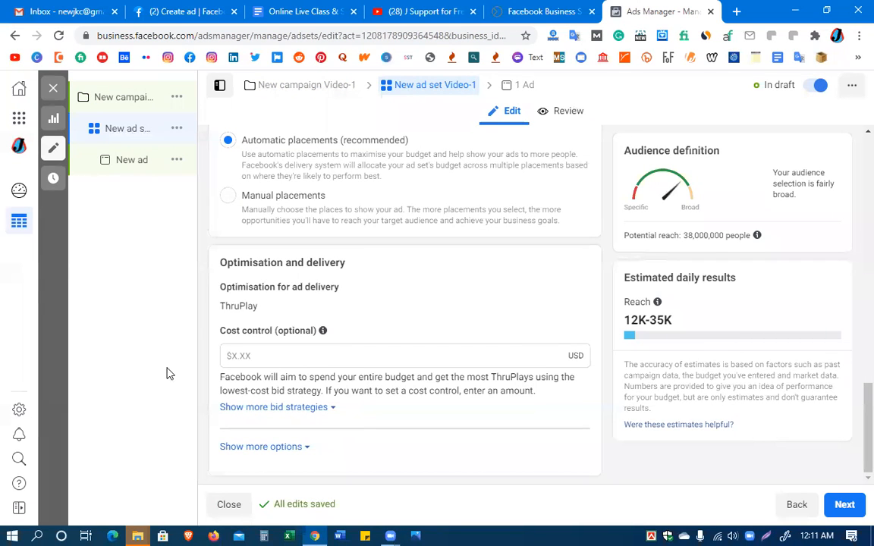
{"action": "mouse_move", "coordinate": [134, 376]}
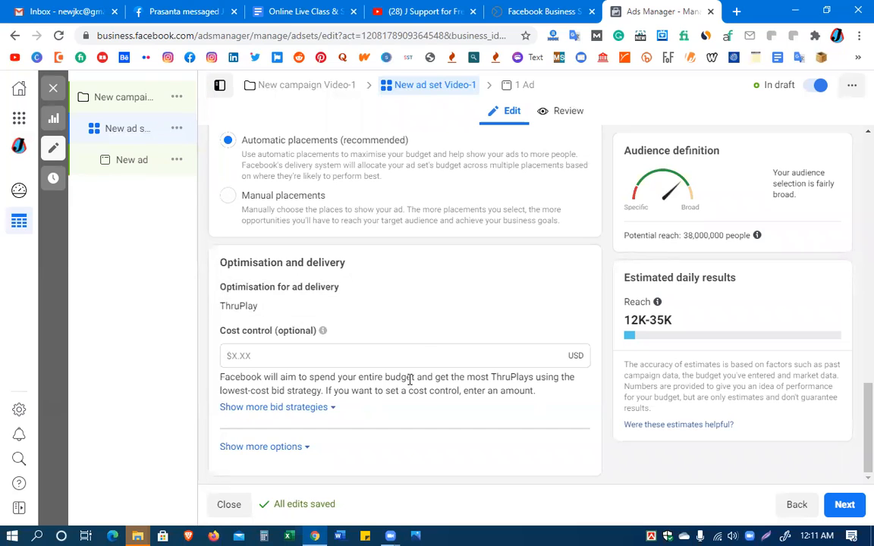
{"action": "scroll", "coordinate": [407, 379], "scroll_direction": "up", "scroll_amount": 4}
{"action": "scroll", "coordinate": [413, 402], "scroll_direction": "up", "scroll_amount": 5}
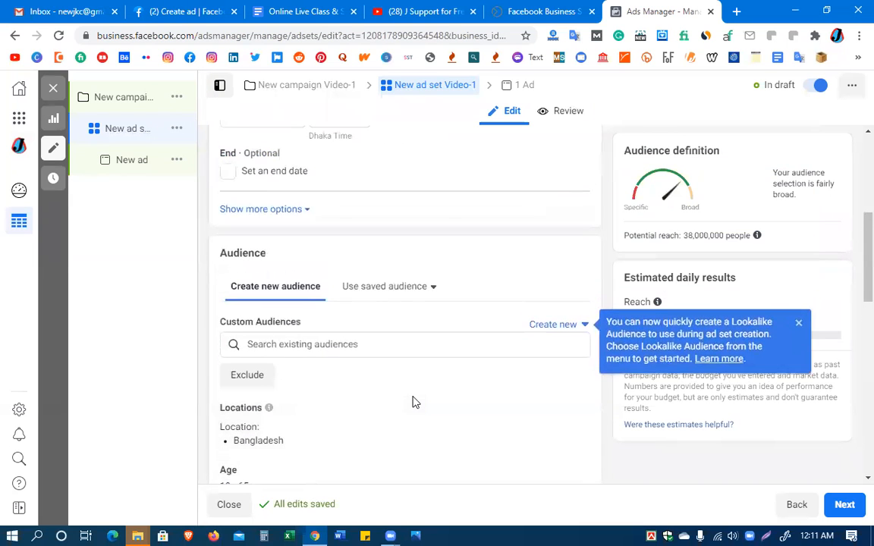
{"action": "scroll", "coordinate": [365, 398], "scroll_direction": "up", "scroll_amount": 4}
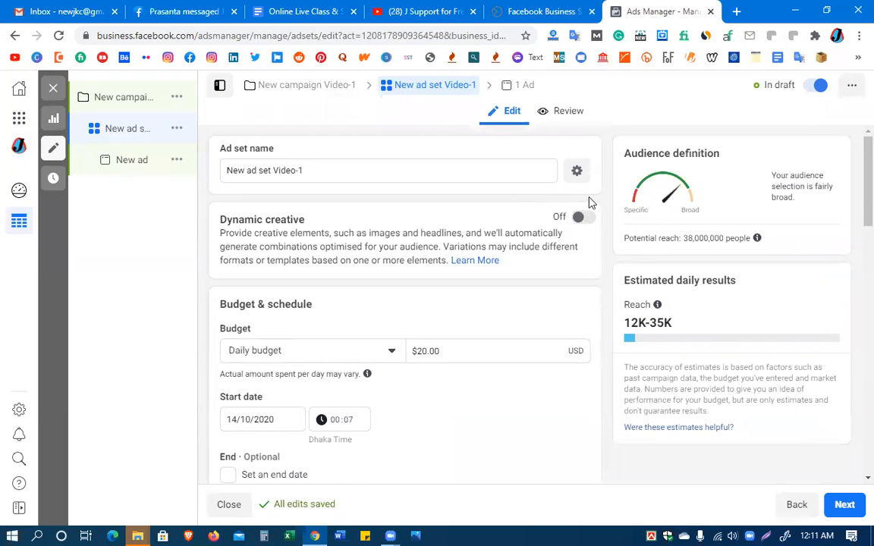
Switch Dynamic creative on for the ad set and back off.
{"action": "left_click", "coordinate": [581, 220]}
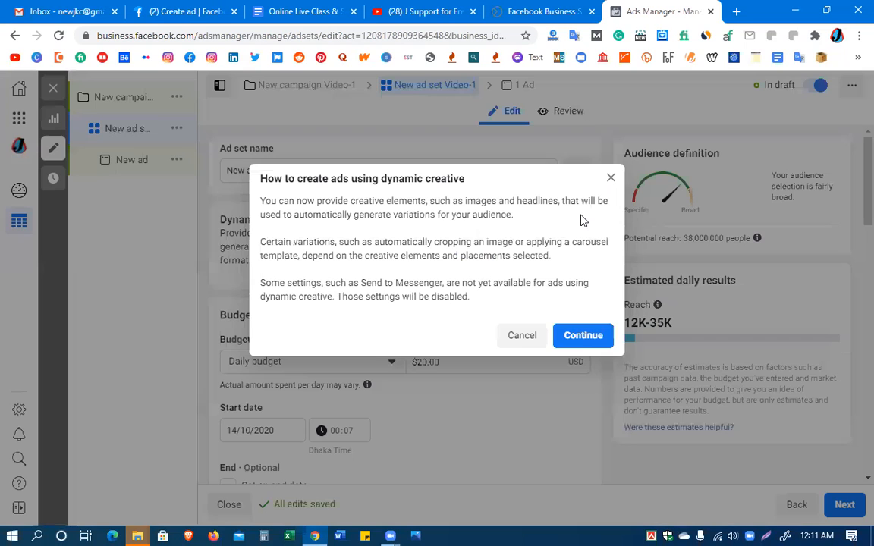
{"action": "left_click", "coordinate": [582, 335]}
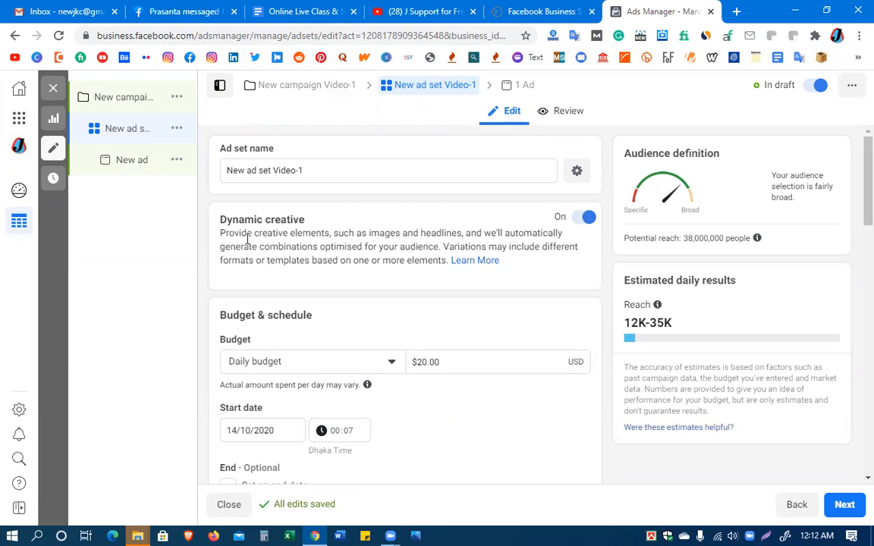
{"action": "left_click", "coordinate": [584, 218]}
{"action": "left_click", "coordinate": [583, 301]}
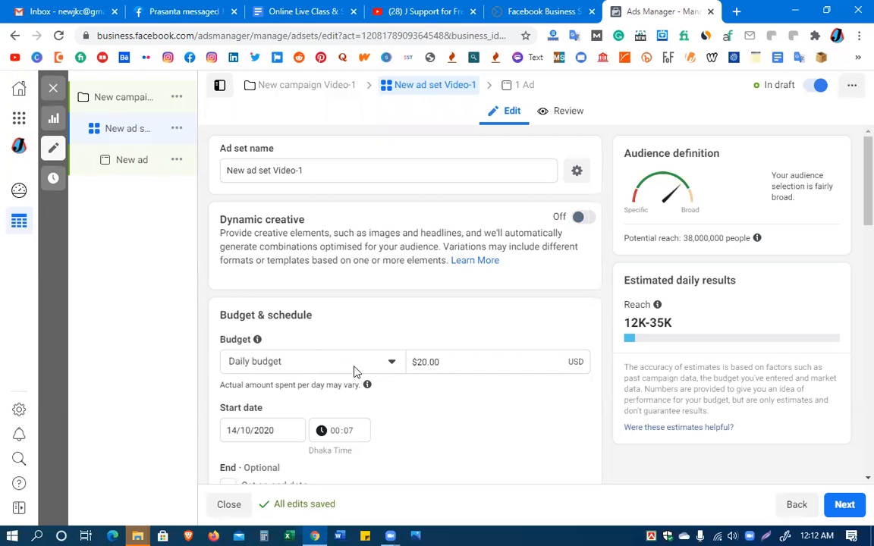
Read the note on daily spending variation and set the ad set's daily budget to $5.00.
{"action": "mouse_move", "coordinate": [368, 385]}
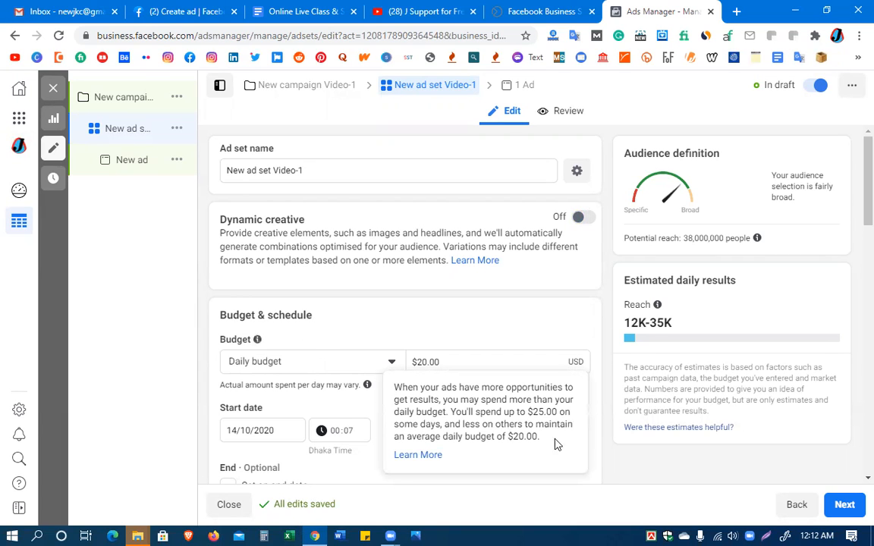
{"action": "scroll", "coordinate": [541, 325], "scroll_direction": "down", "scroll_amount": 2}
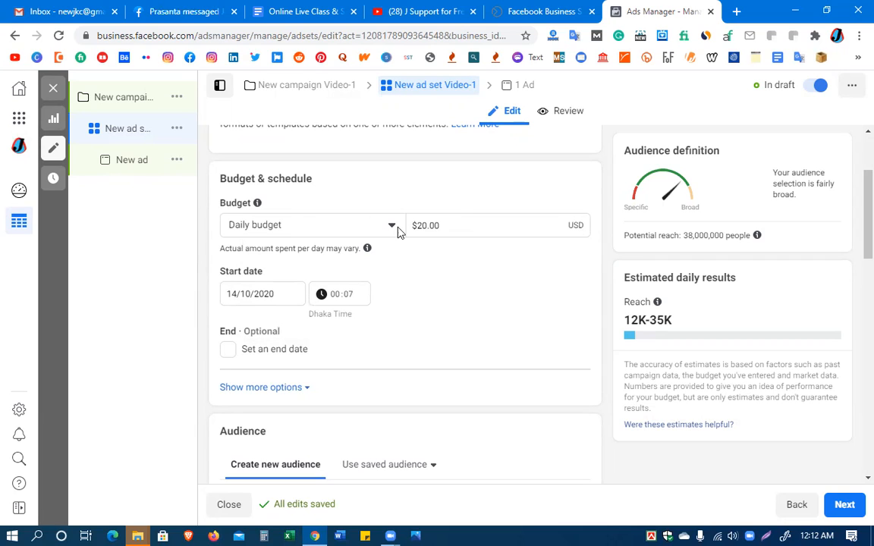
{"action": "left_click", "coordinate": [425, 228]}
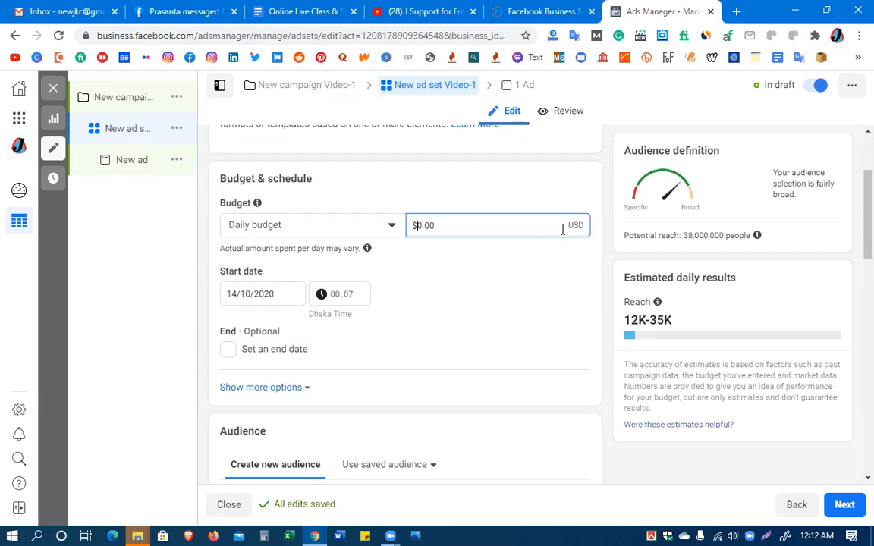
{"action": "key", "text": "Delete"}
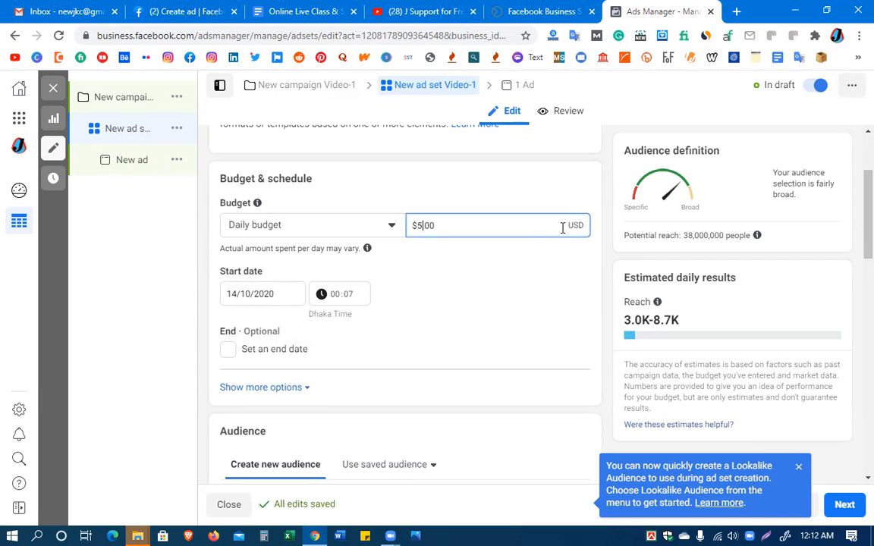
{"action": "left_click", "coordinate": [538, 295]}
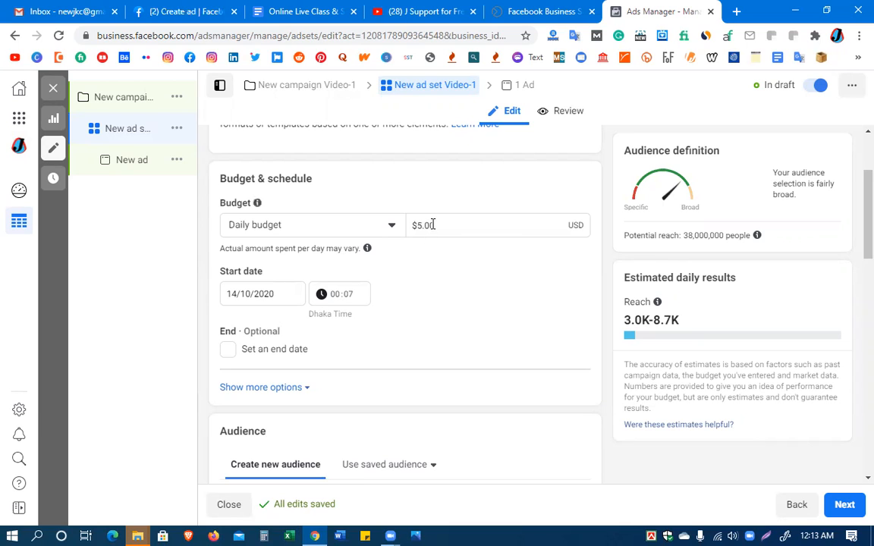
Schedule the ad set to start on 20/10/2020 and turn on an end date of 28/10/2020.
{"action": "left_click", "coordinate": [234, 295]}
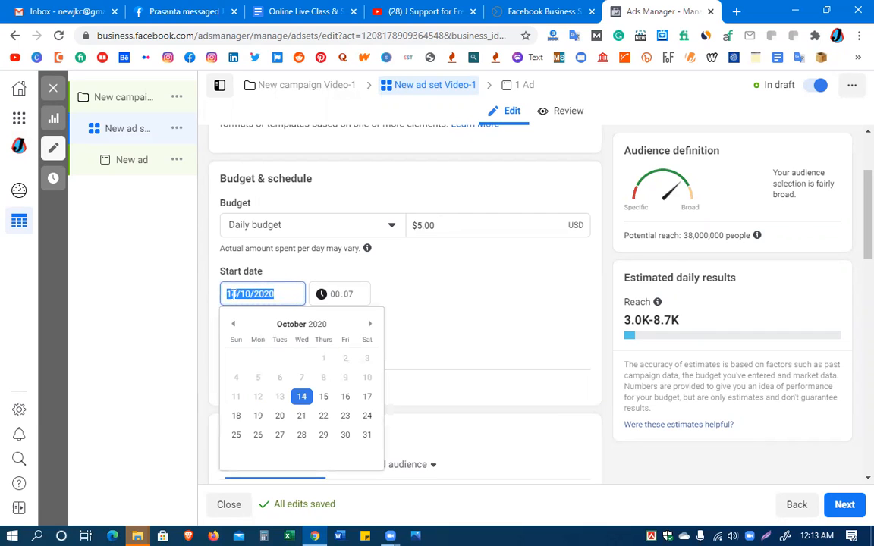
{"action": "left_click", "coordinate": [281, 416]}
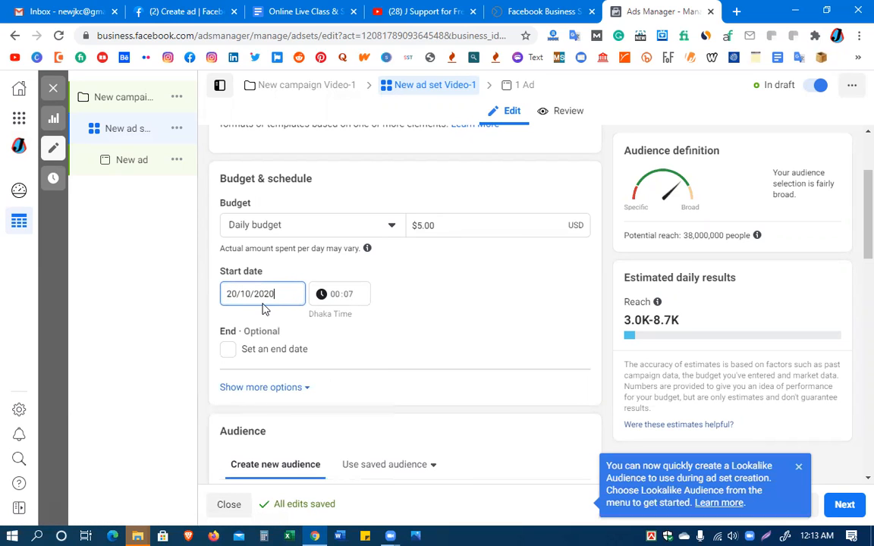
{"action": "left_click", "coordinate": [337, 294]}
{"action": "left_click", "coordinate": [356, 297]}
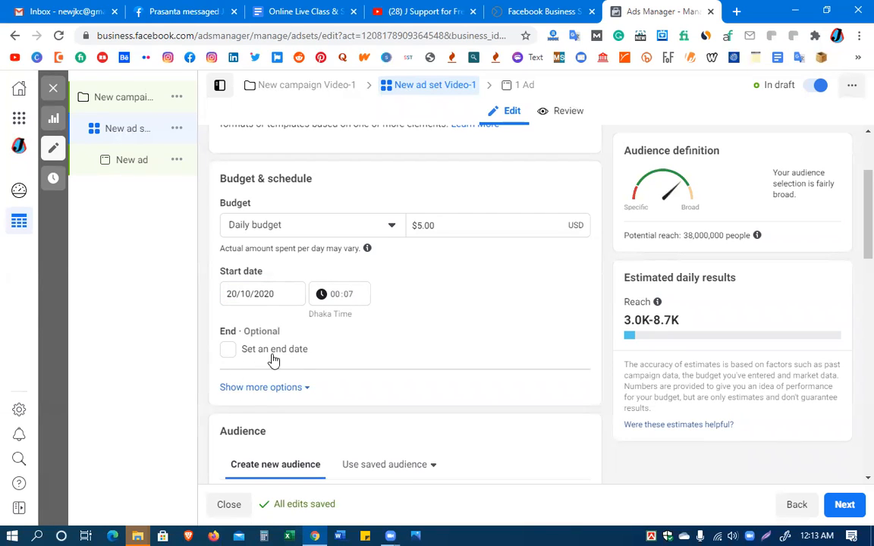
{"action": "left_click", "coordinate": [228, 352]}
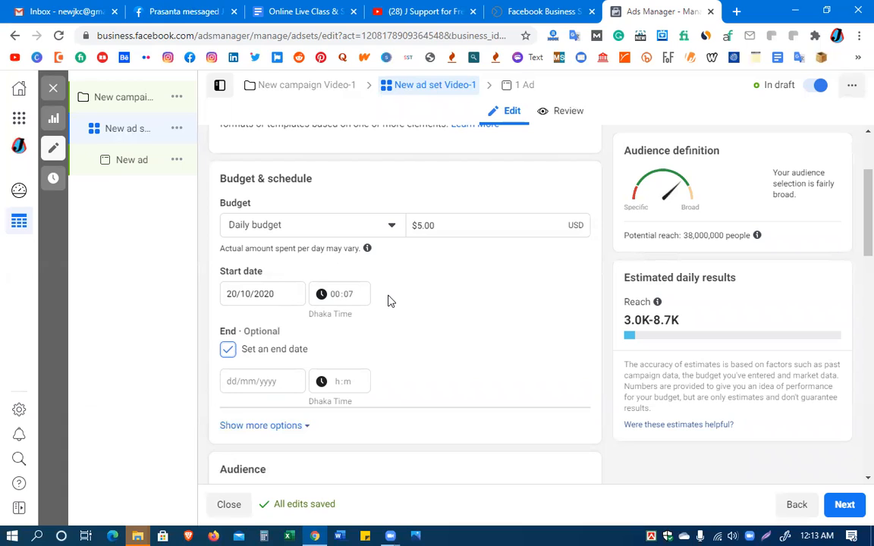
{"action": "left_click", "coordinate": [281, 380]}
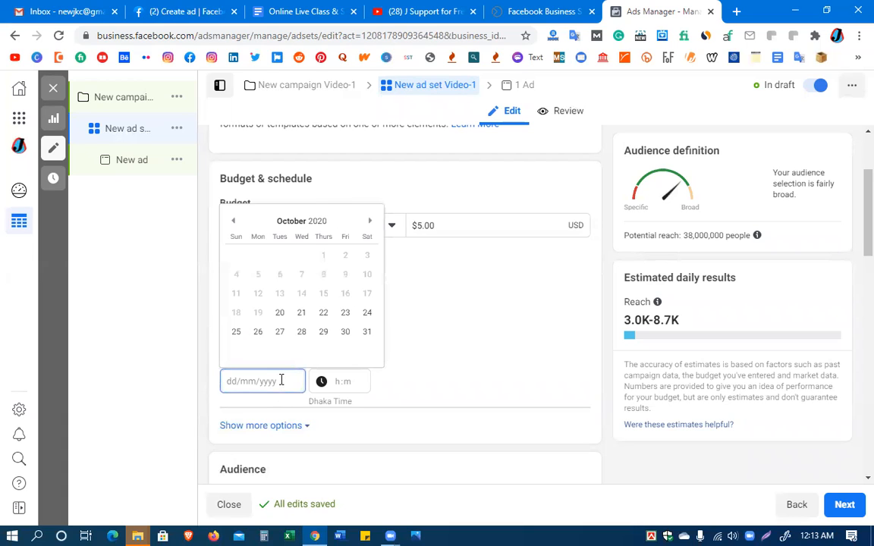
{"action": "left_click", "coordinate": [302, 334]}
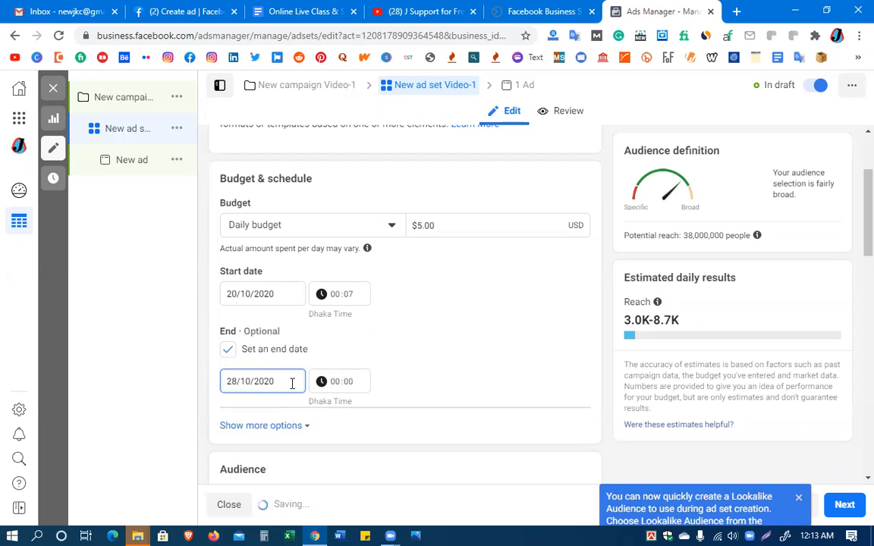
{"action": "left_click", "coordinate": [457, 340]}
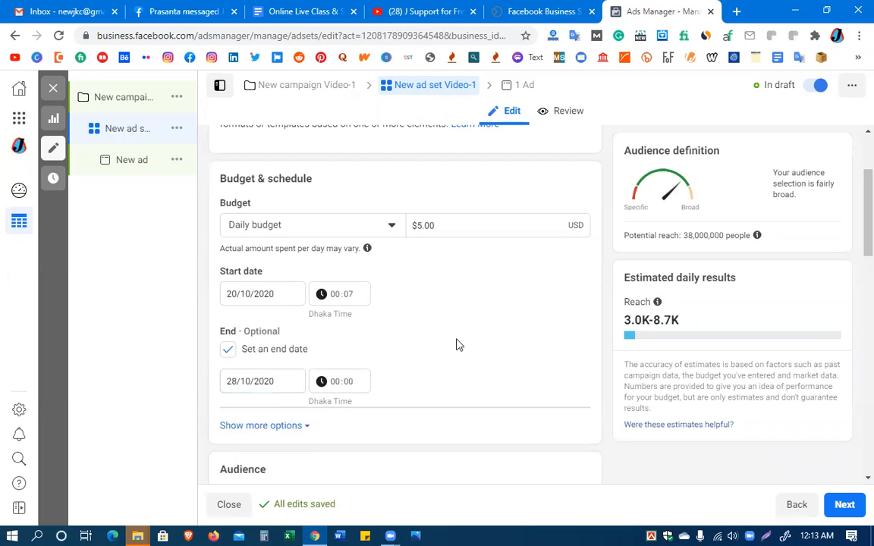
Look through the ad set's settings from dynamic creative down to cost control, and read the explanation of the estimated daily reach.
{"action": "scroll", "coordinate": [437, 358], "scroll_direction": "down", "scroll_amount": 2}
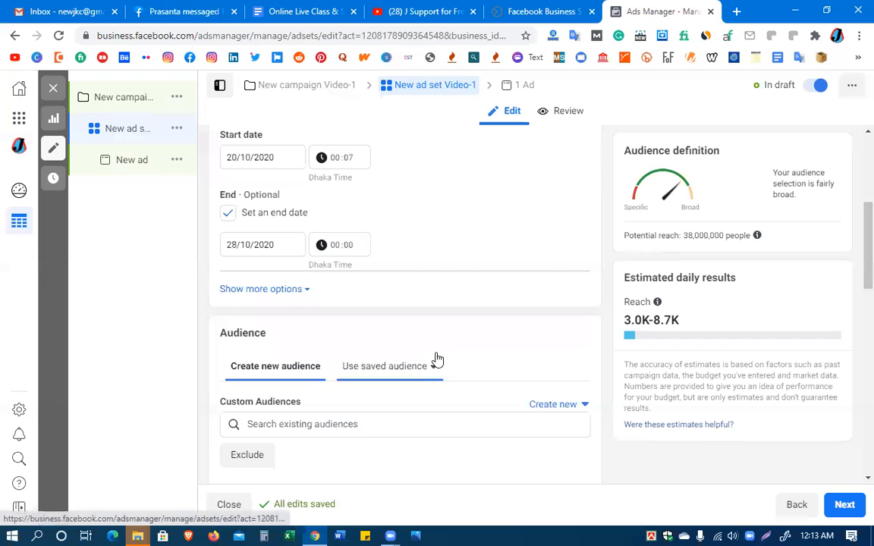
{"action": "scroll", "coordinate": [443, 362], "scroll_direction": "up", "scroll_amount": 1}
{"action": "scroll", "coordinate": [443, 361], "scroll_direction": "up", "scroll_amount": 2}
{"action": "scroll", "coordinate": [443, 361], "scroll_direction": "down", "scroll_amount": 1}
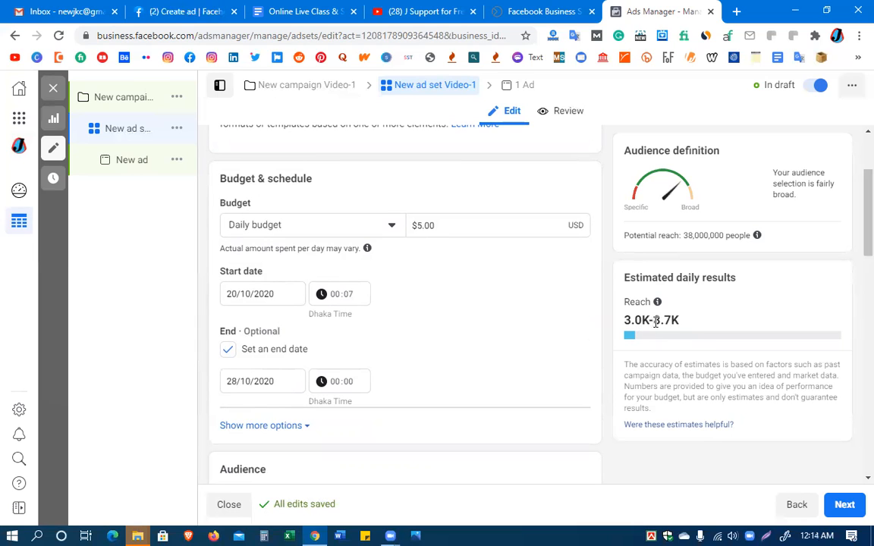
{"action": "scroll", "coordinate": [685, 347], "scroll_direction": "down", "scroll_amount": 3}
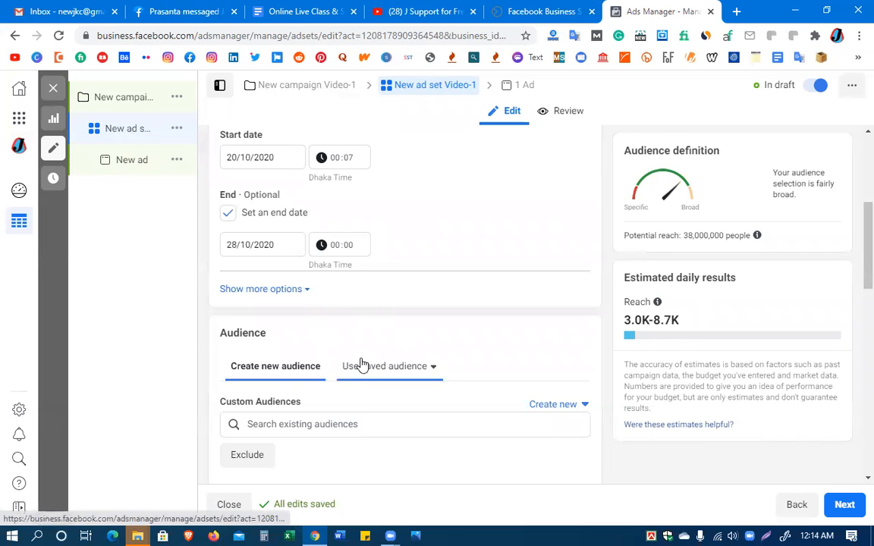
{"action": "scroll", "coordinate": [361, 365], "scroll_direction": "up", "scroll_amount": 5}
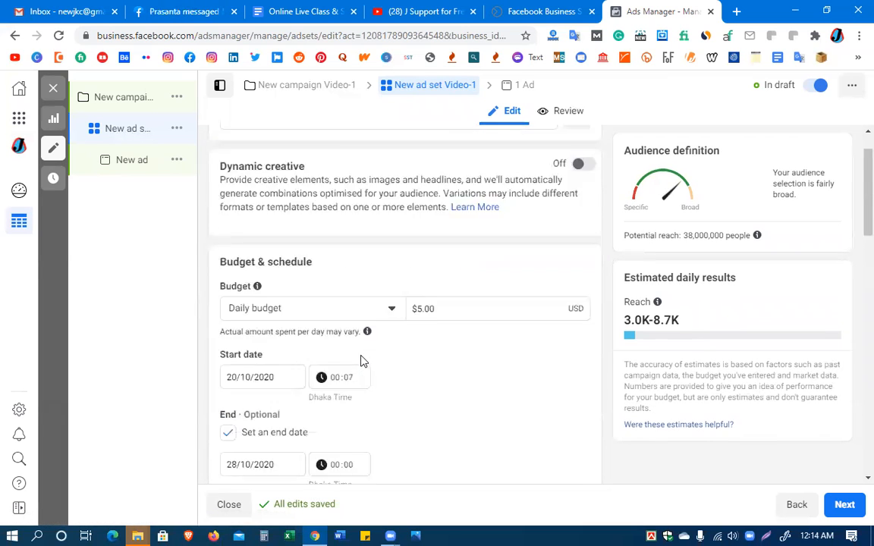
{"action": "scroll", "coordinate": [361, 362], "scroll_direction": "down", "scroll_amount": 10}
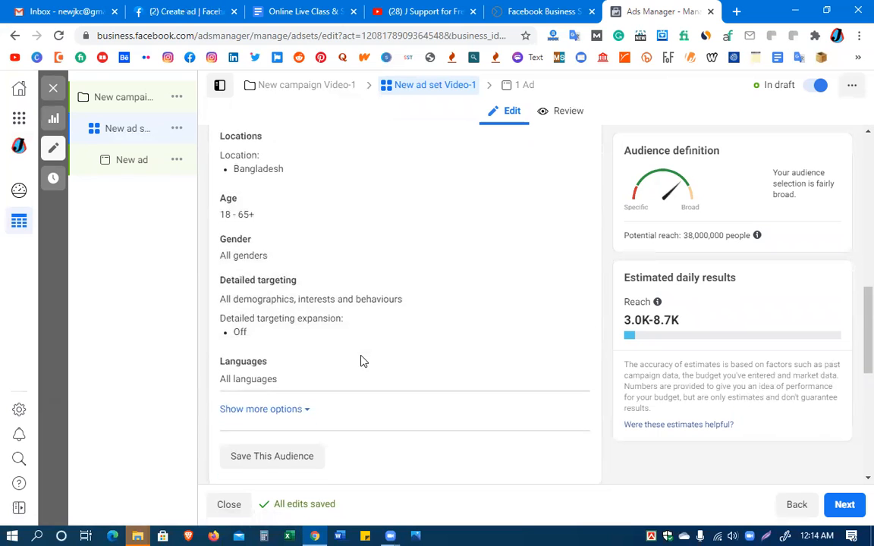
{"action": "scroll", "coordinate": [361, 362], "scroll_direction": "down", "scroll_amount": 5}
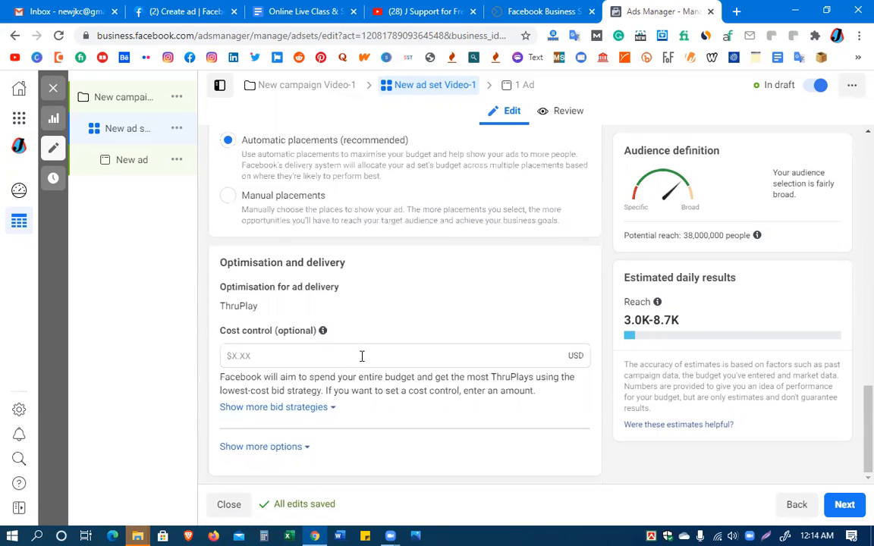
{"action": "scroll", "coordinate": [362, 356], "scroll_direction": "up", "scroll_amount": 12}
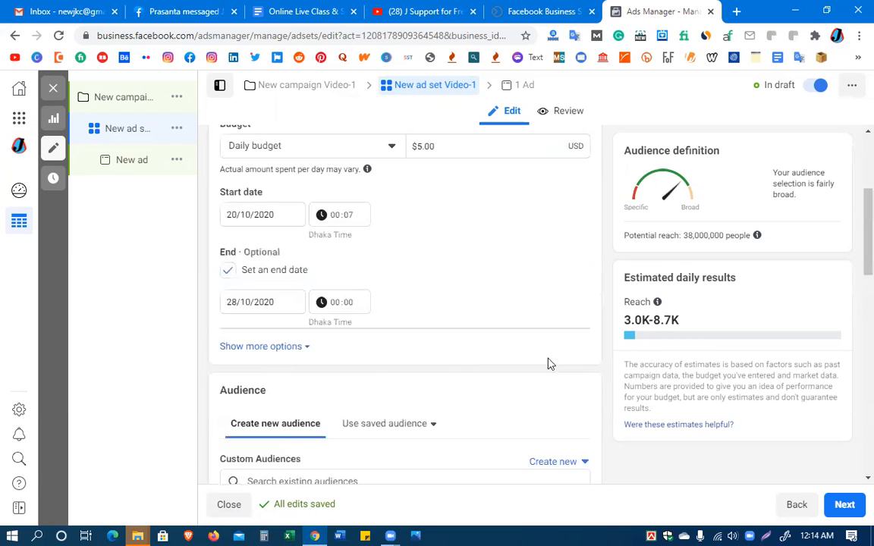
{"action": "mouse_move", "coordinate": [635, 346]}
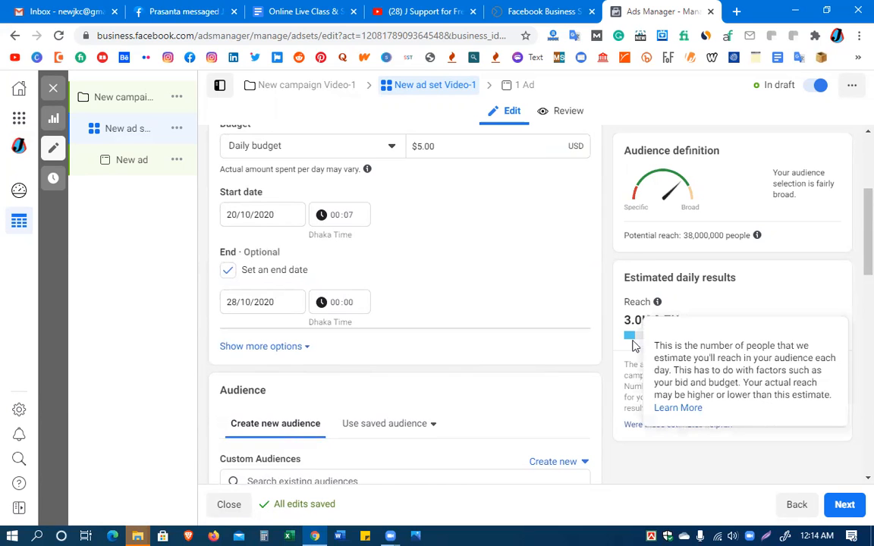
{"action": "scroll", "coordinate": [359, 334], "scroll_direction": "up", "scroll_amount": 1}
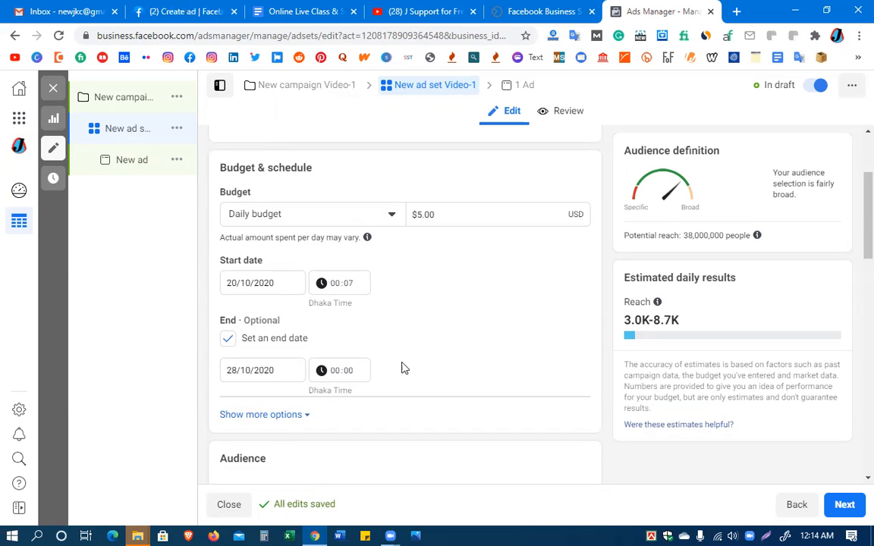
Expand the additional budget and schedule options to view ad scheduling, and continue to the Audience section.
{"action": "left_click", "coordinate": [261, 416]}
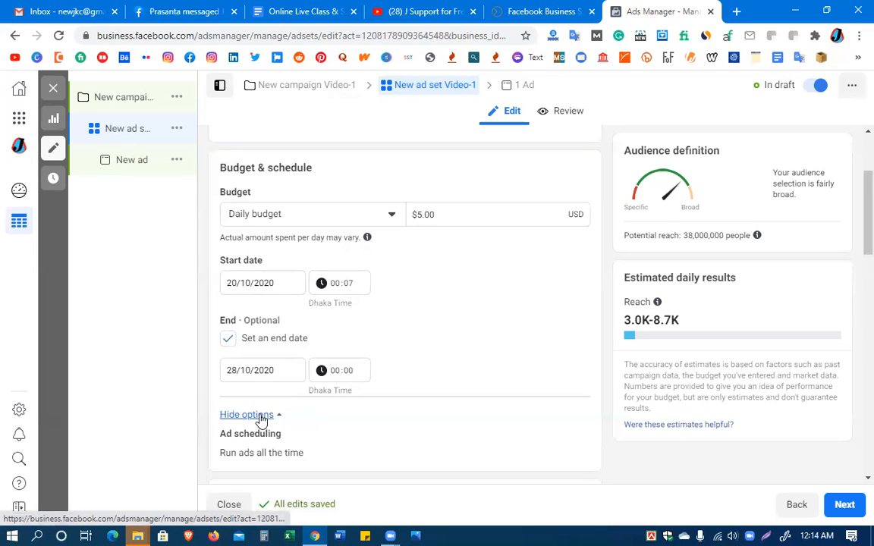
{"action": "scroll", "coordinate": [463, 381], "scroll_direction": "down", "scroll_amount": 2}
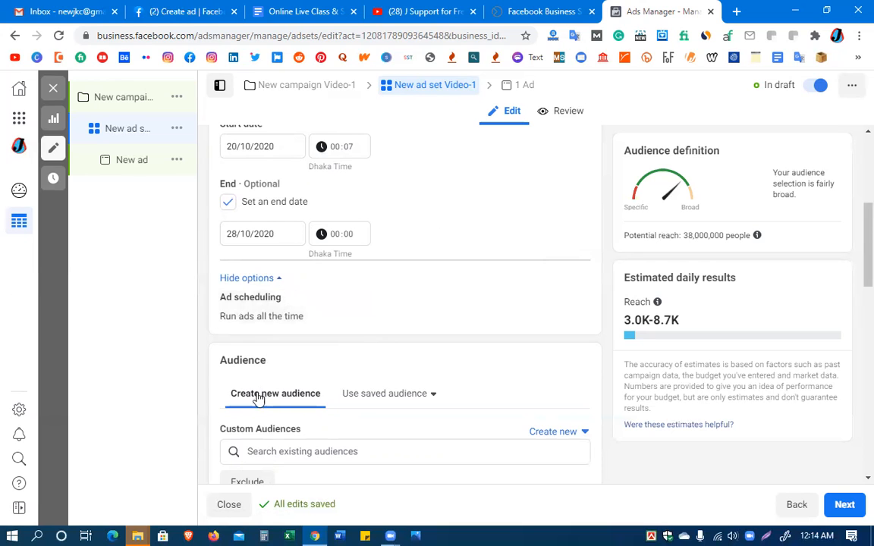
{"action": "scroll", "coordinate": [283, 398], "scroll_direction": "down", "scroll_amount": 2}
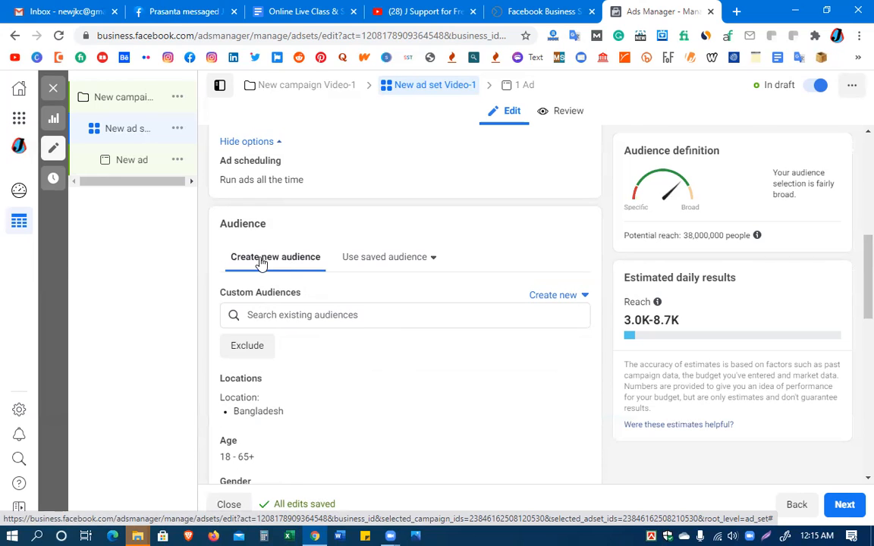
Examine the saved audience choices, the audience types that can be newly created, and the existing custom audiences.
{"action": "left_click", "coordinate": [380, 262]}
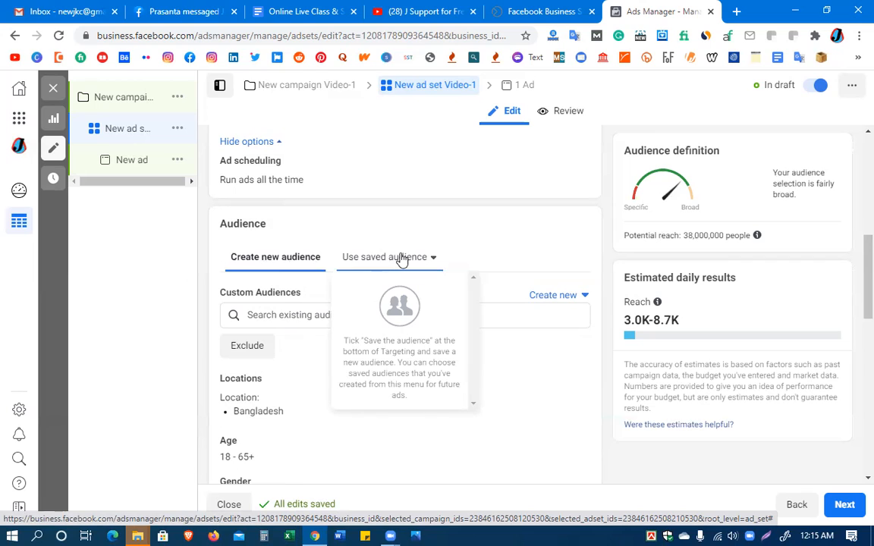
{"action": "left_click", "coordinate": [271, 262]}
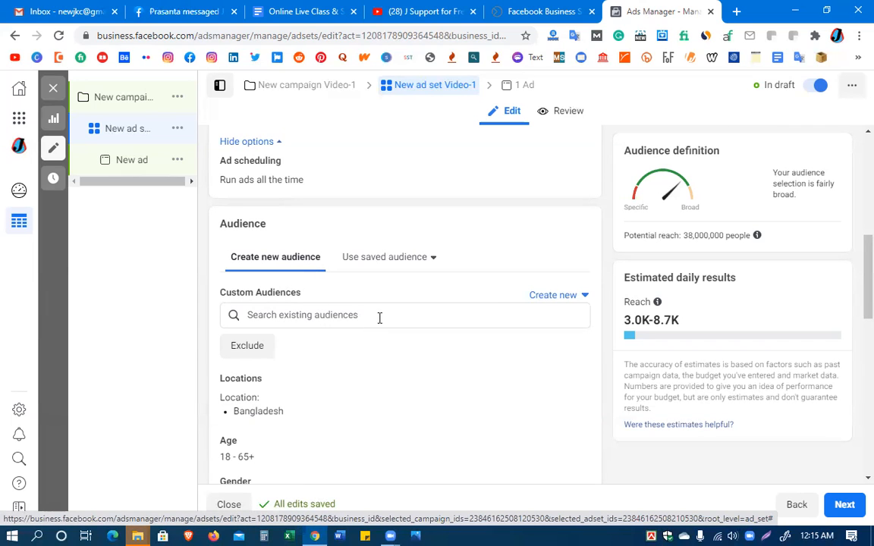
{"action": "left_click", "coordinate": [553, 296]}
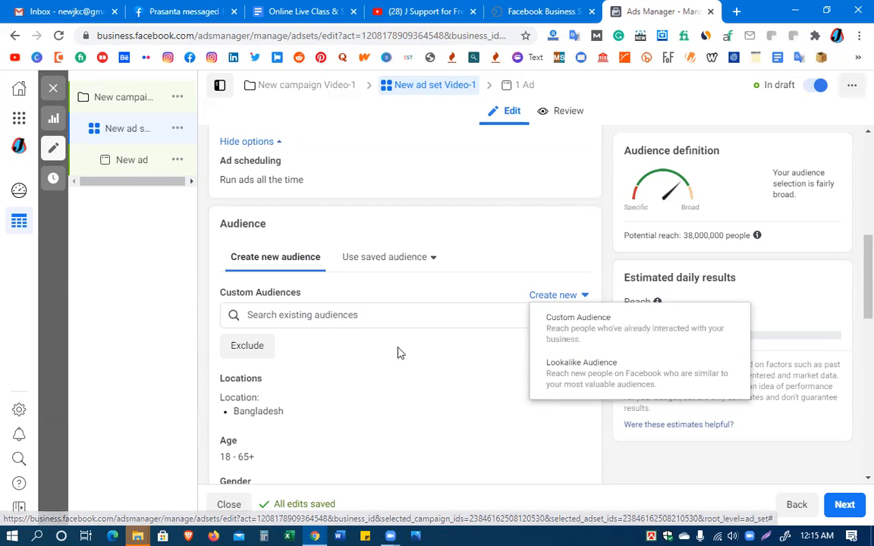
{"action": "left_click", "coordinate": [350, 314]}
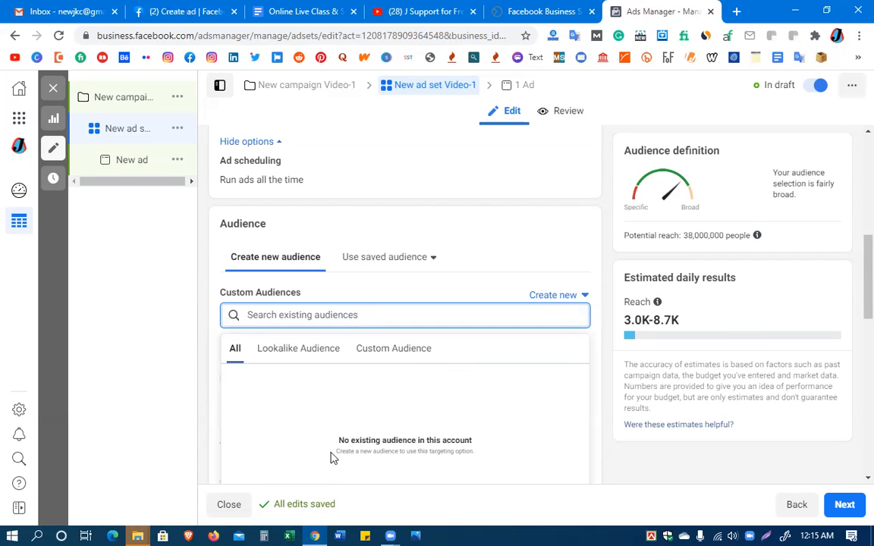
Start a new Custom Audience from the Video source with the engagement "People who viewed at least three seconds of your video".
{"action": "left_click", "coordinate": [559, 297]}
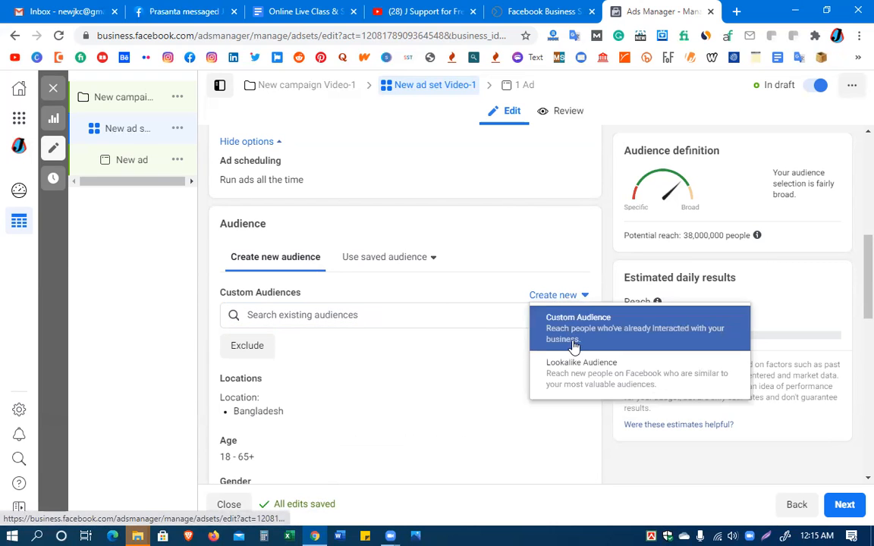
{"action": "left_click", "coordinate": [567, 329]}
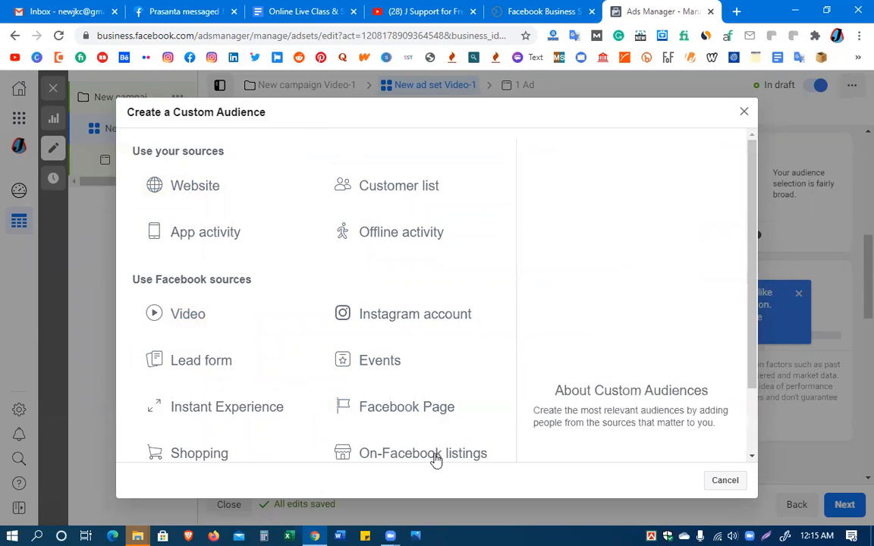
{"action": "left_click", "coordinate": [186, 322]}
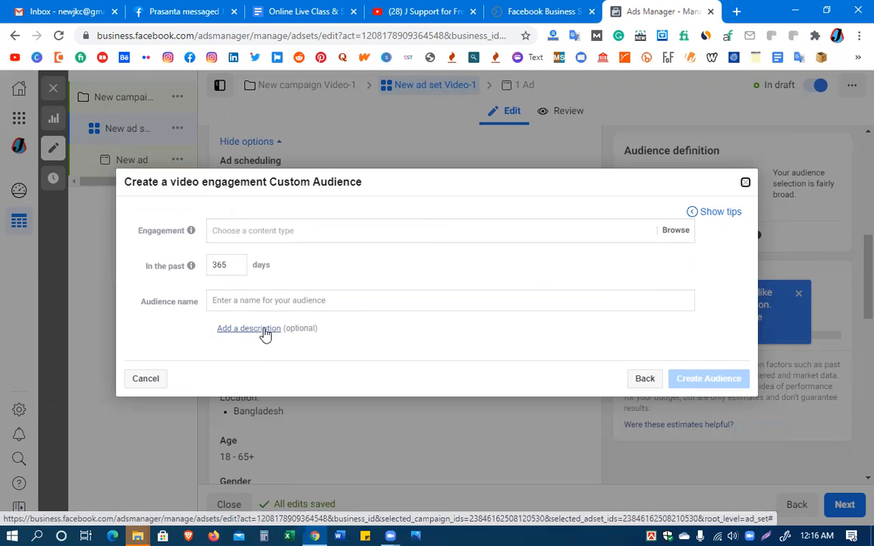
{"action": "left_click", "coordinate": [676, 231]}
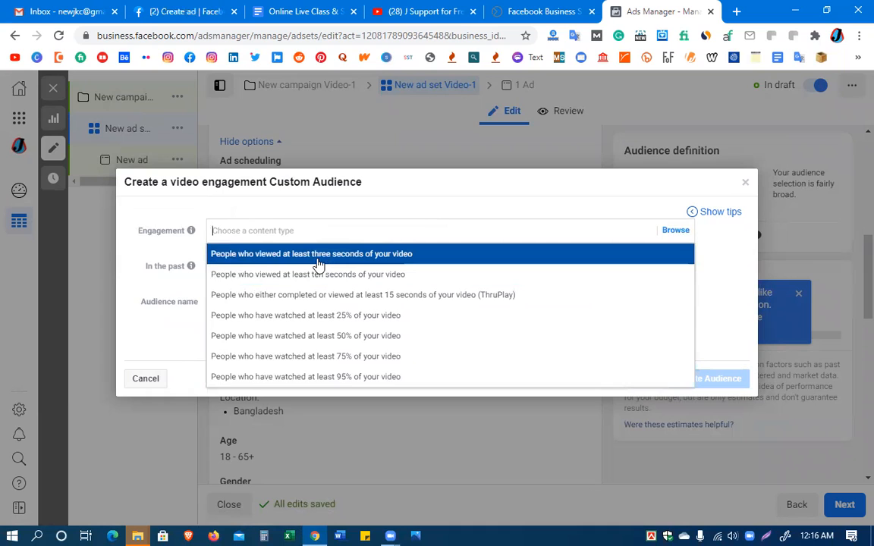
{"action": "left_click", "coordinate": [362, 255]}
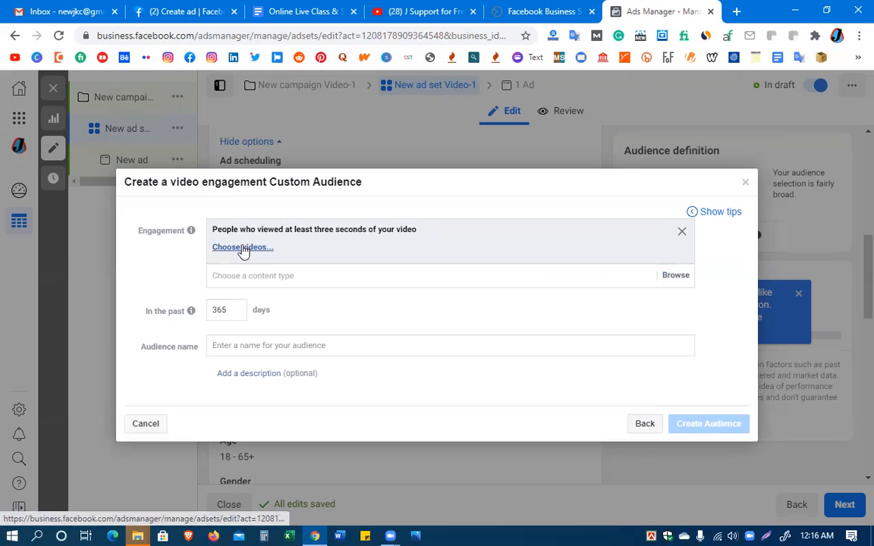
{"action": "left_click", "coordinate": [336, 241]}
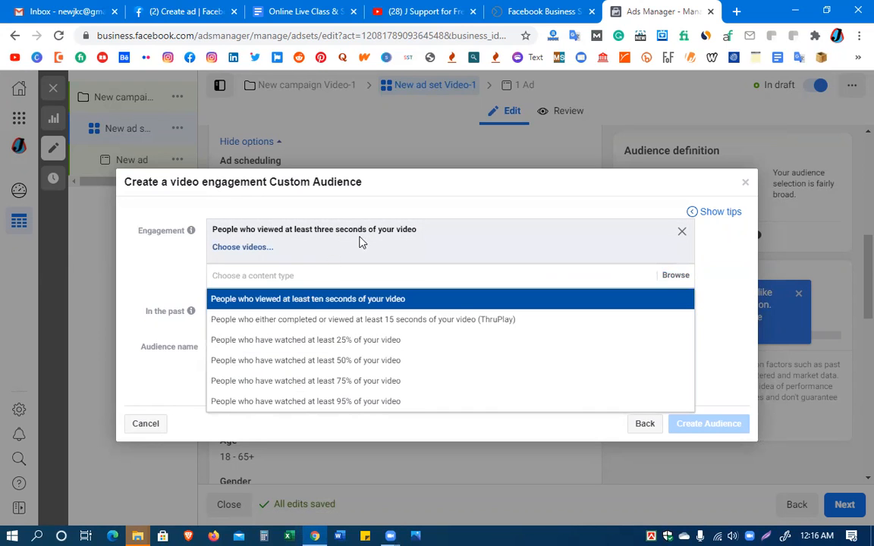
Open the video selection for this engagement, preview the M-1 video uploaded 2 Jun 2020, and select it.
{"action": "left_click", "coordinate": [255, 248]}
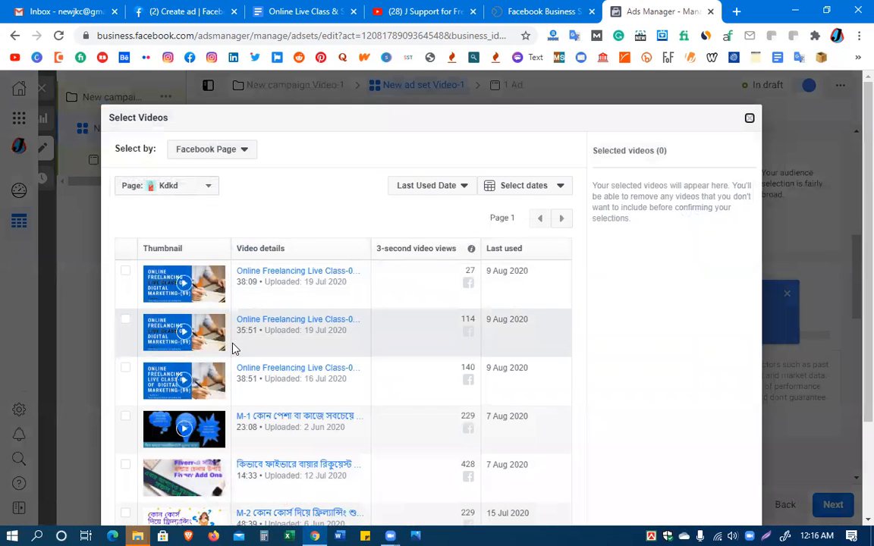
{"action": "left_click", "coordinate": [184, 429]}
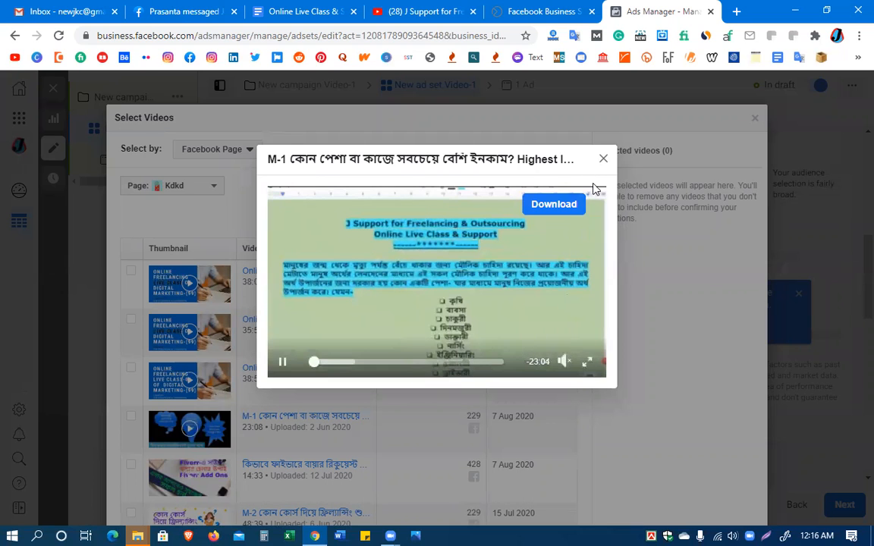
{"action": "left_click", "coordinate": [603, 160]}
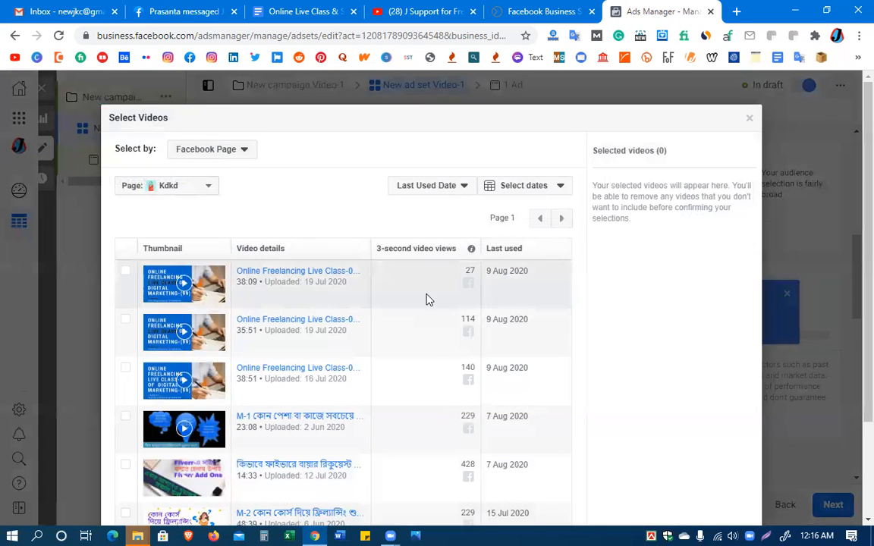
{"action": "scroll", "coordinate": [460, 449], "scroll_direction": "down", "scroll_amount": 2}
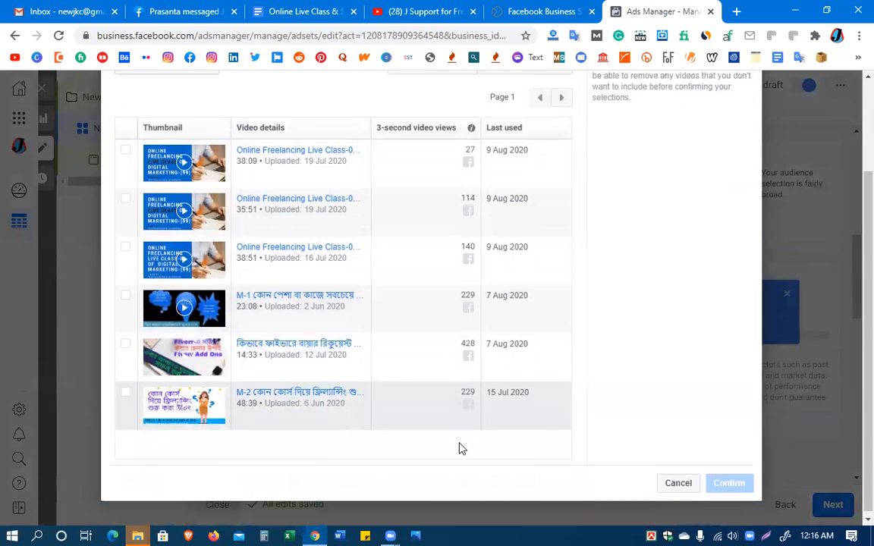
{"action": "left_click", "coordinate": [124, 297]}
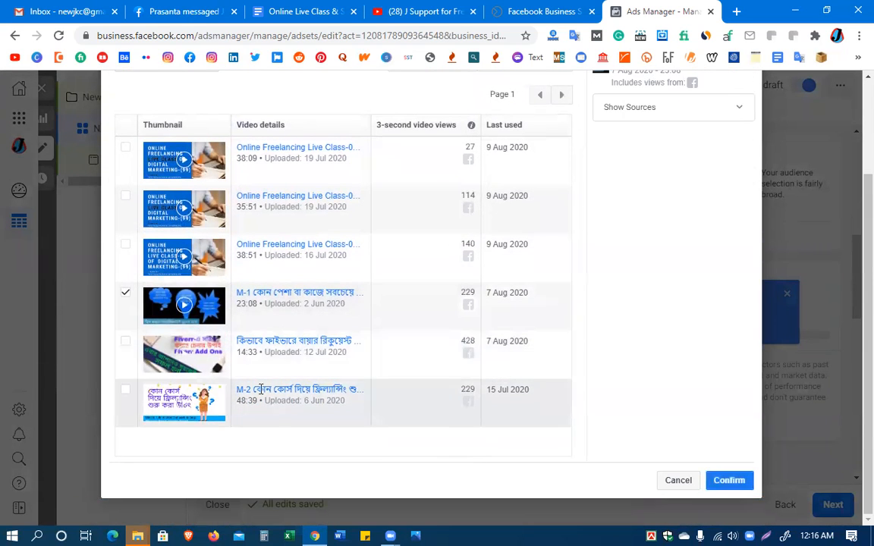
{"action": "scroll", "coordinate": [316, 389], "scroll_direction": "up", "scroll_amount": 3}
{"action": "scroll", "coordinate": [318, 383], "scroll_direction": "down", "scroll_amount": 2}
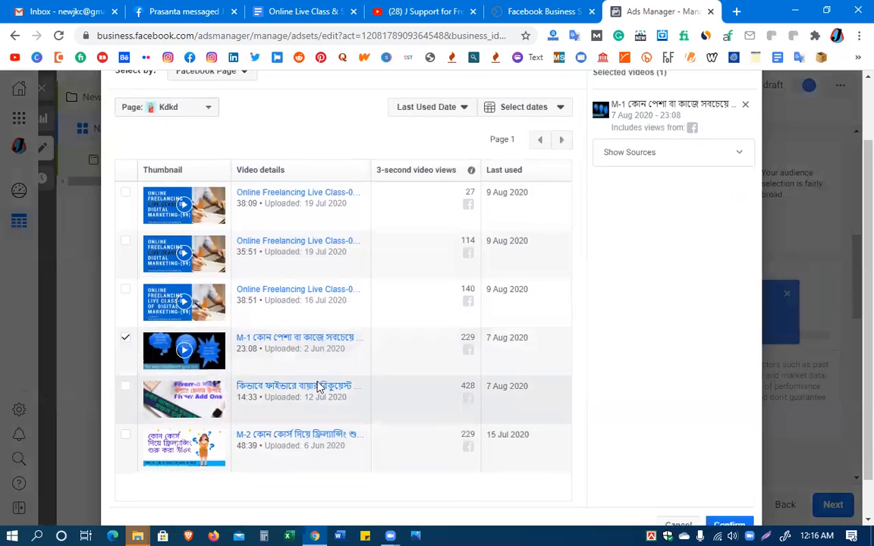
Confirm the M-1 video as the engagement content and enter "students" as the Custom Audience's name.
{"action": "scroll", "coordinate": [318, 387], "scroll_direction": "down", "scroll_amount": 1}
{"action": "left_click", "coordinate": [724, 483]}
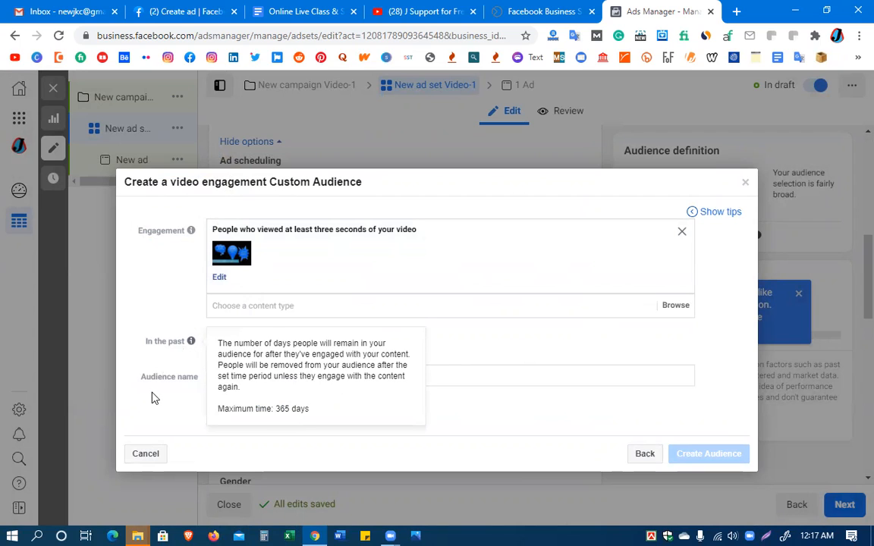
{"action": "left_click", "coordinate": [294, 379]}
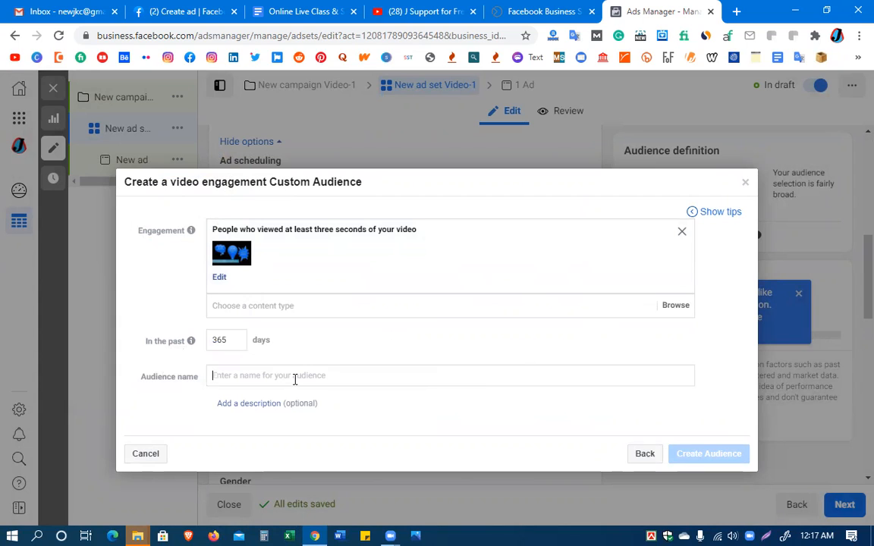
{"action": "type", "text": "s"}
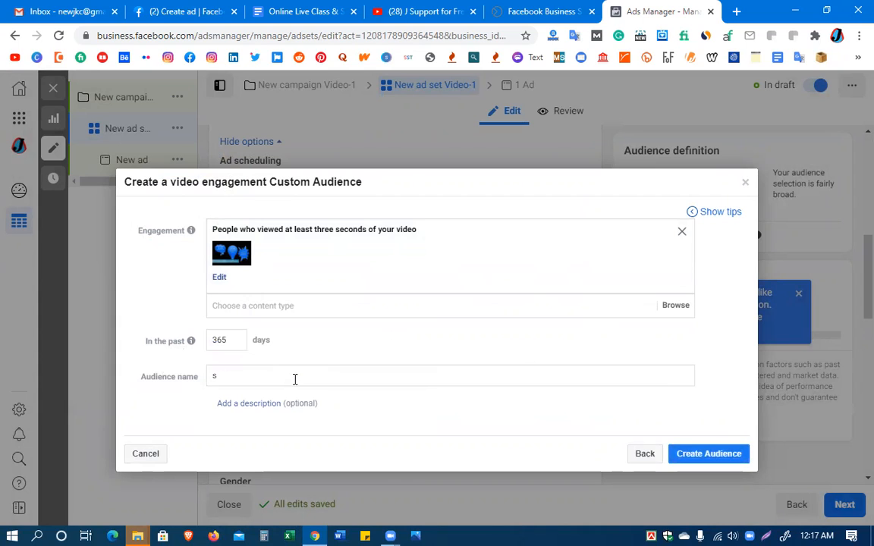
{"action": "type", "text": "tudents"}
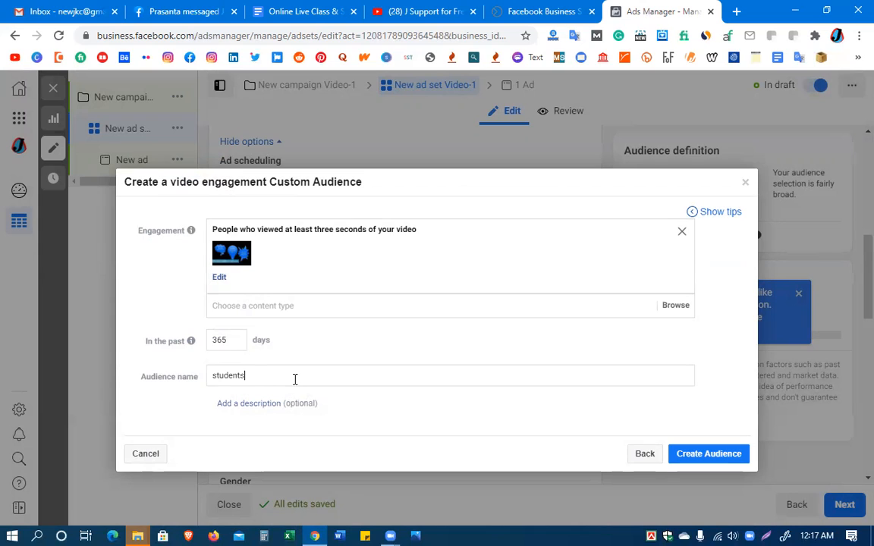
Reveal the optional description, rename the audience "Students", and create the Custom Audience.
{"action": "left_click", "coordinate": [258, 409]}
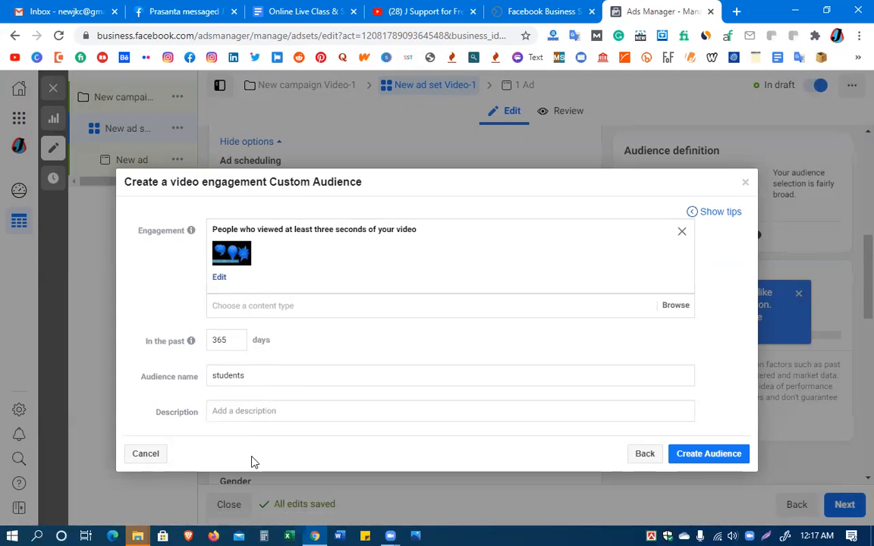
{"action": "left_click_drag", "start_coordinate": [254, 377], "coordinate": [170, 381]}
{"action": "key", "text": "BackSpace"}
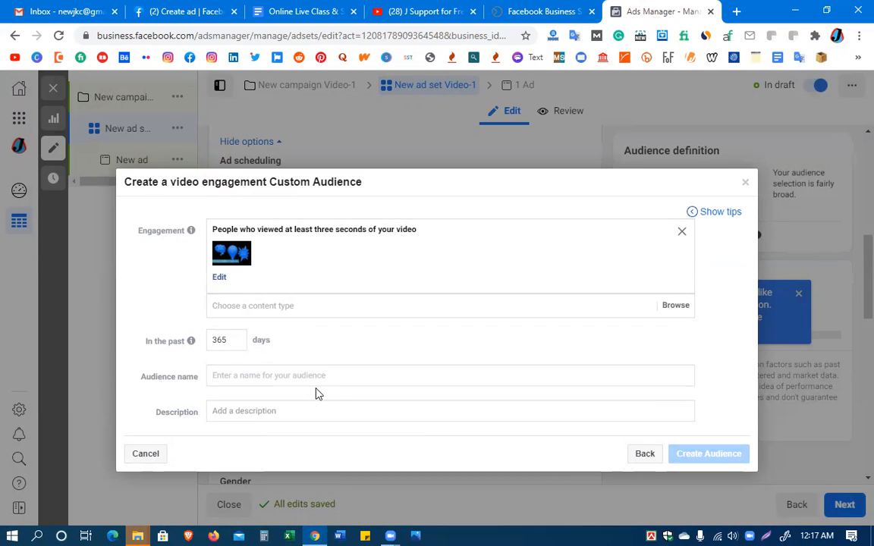
{"action": "type", "text": "Students"}
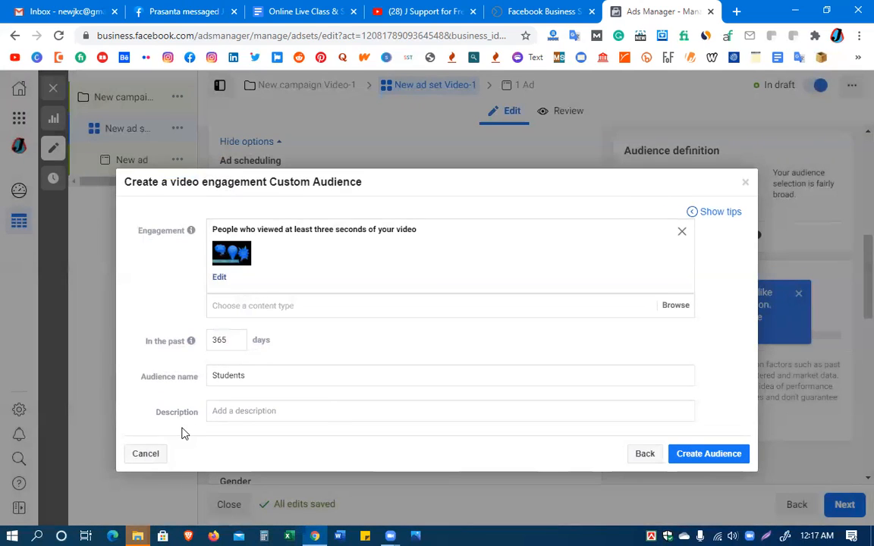
{"action": "left_click", "coordinate": [699, 454]}
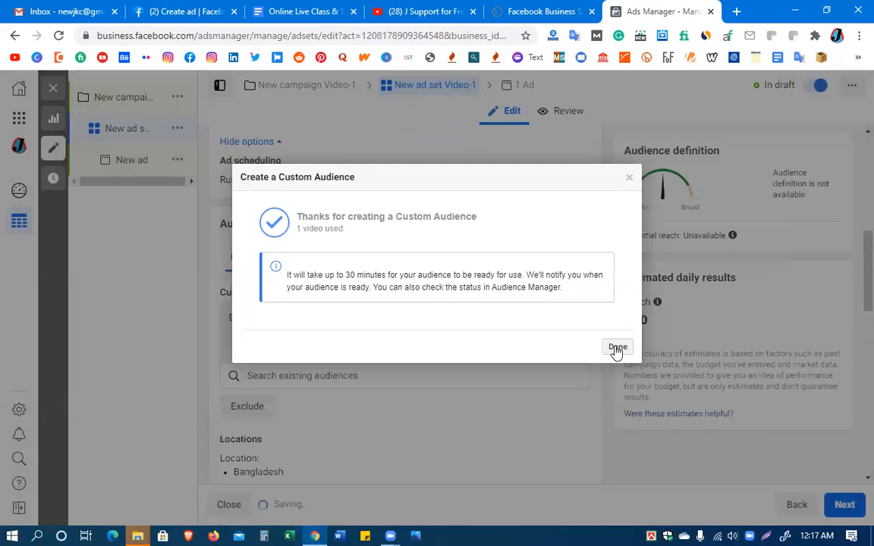
{"action": "left_click", "coordinate": [617, 347]}
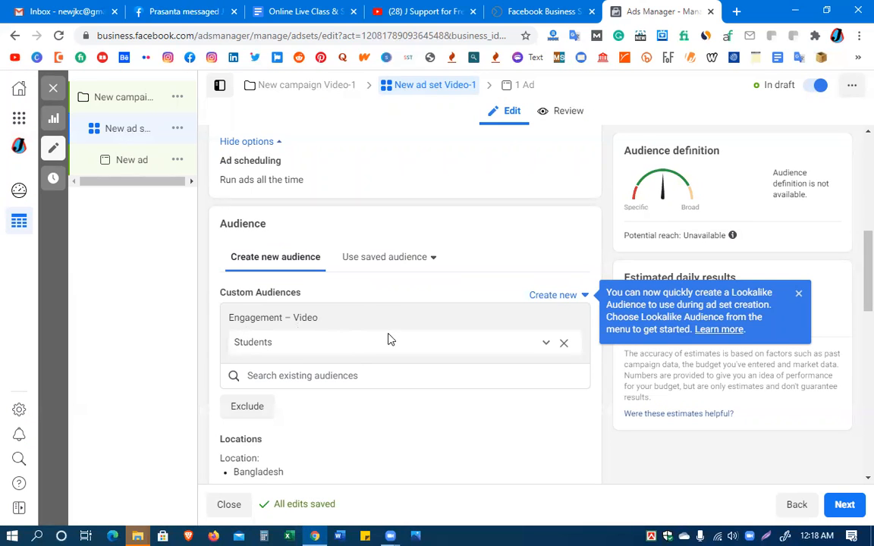
View the options of the included Students audience and search the existing audiences for "students".
{"action": "left_click", "coordinate": [325, 352]}
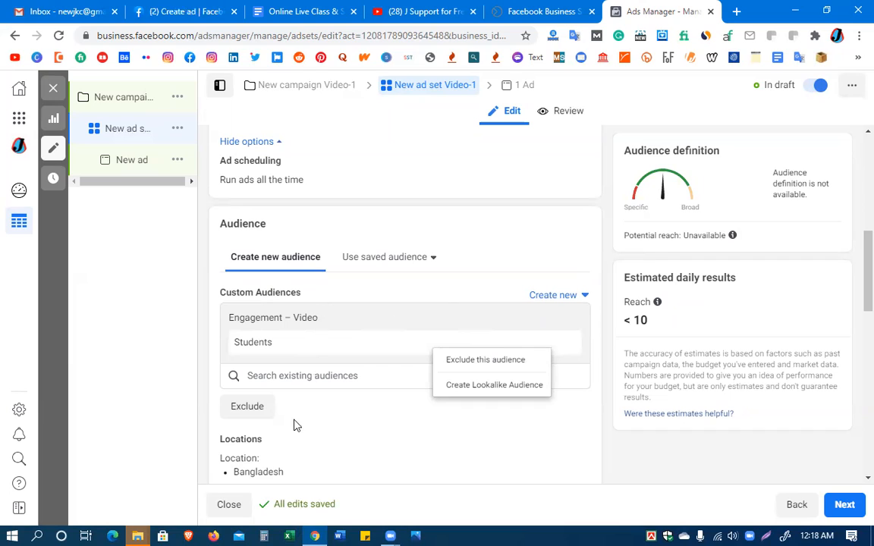
{"action": "left_click", "coordinate": [394, 417]}
{"action": "left_click", "coordinate": [322, 377]}
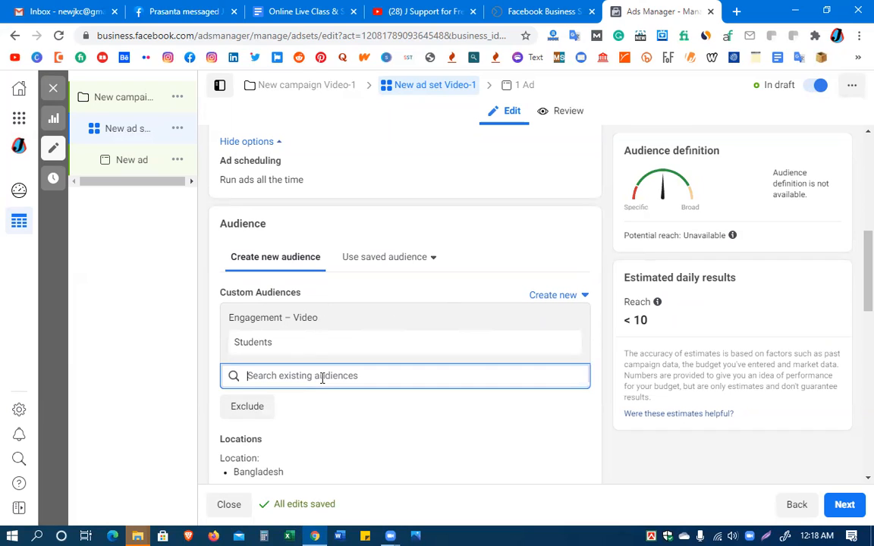
{"action": "type", "text": "s"}
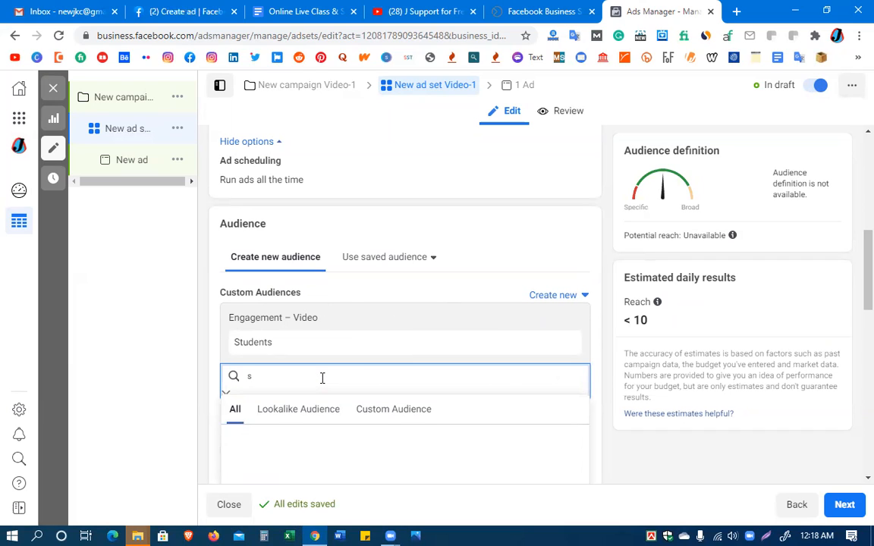
{"action": "type", "text": "tudents"}
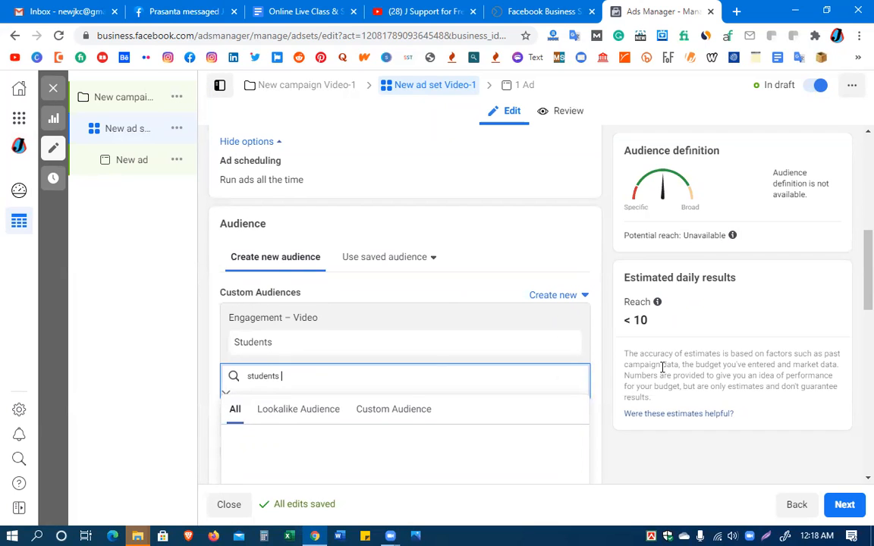
{"action": "scroll", "coordinate": [491, 371], "scroll_direction": "down", "scroll_amount": 3}
{"action": "scroll", "coordinate": [489, 374], "scroll_direction": "up", "scroll_amount": 1}
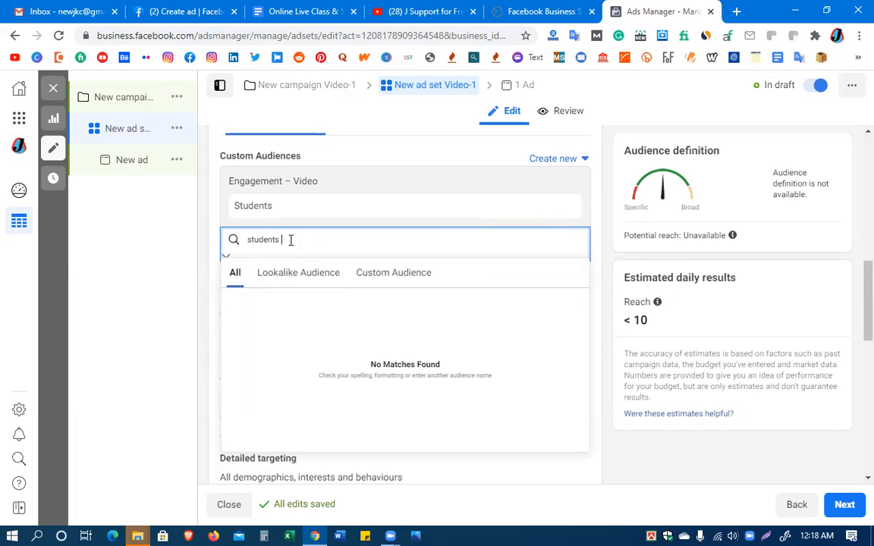
Search the existing audiences for "freelancing" instead, and close the search list.
{"action": "left_click_drag", "start_coordinate": [288, 239], "coordinate": [207, 248]}
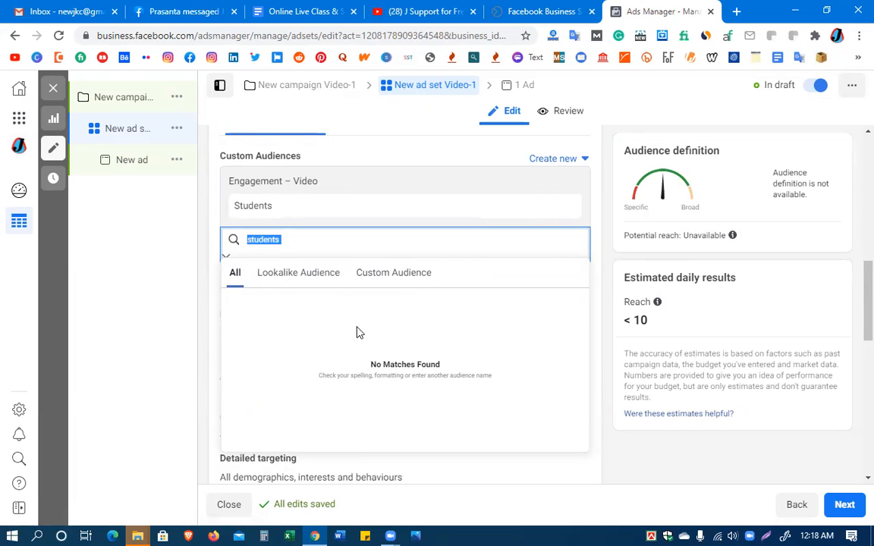
{"action": "type", "text": "fr"}
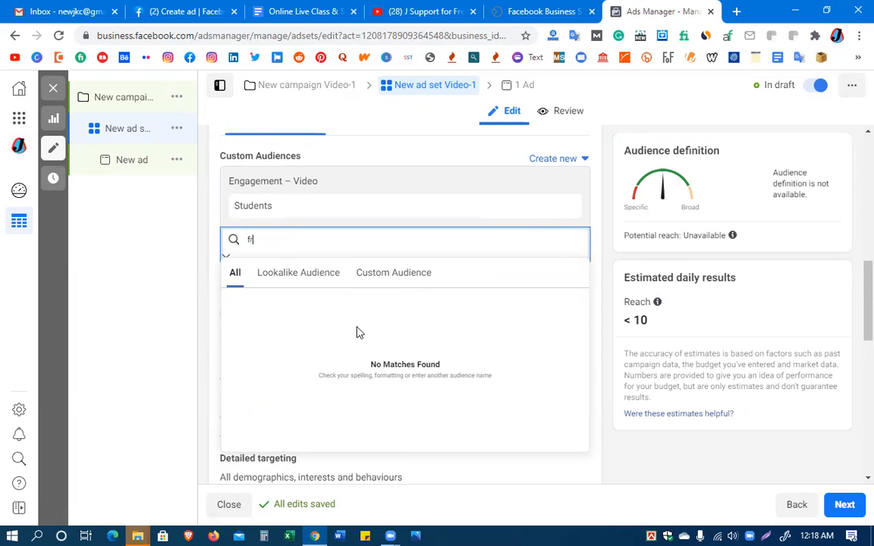
{"action": "type", "text": "elan"}
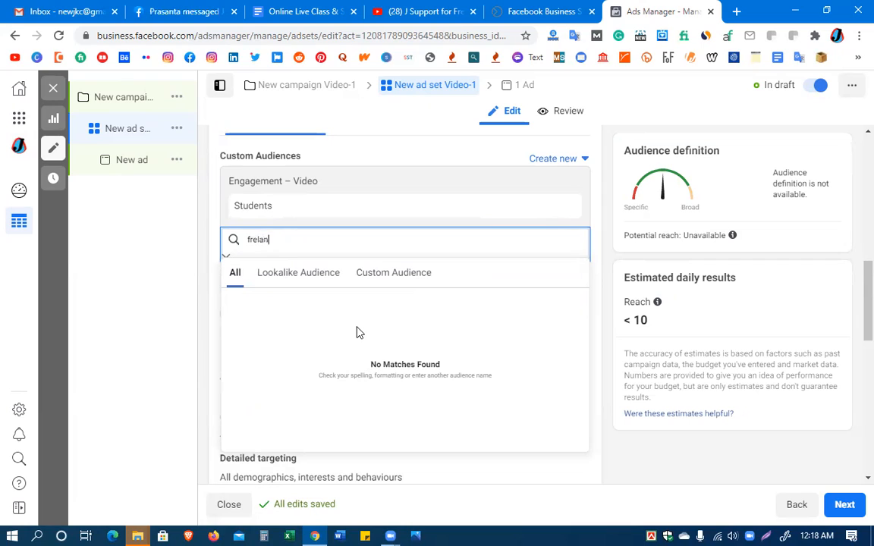
{"action": "type", "text": "cer"}
{"action": "key", "text": "BackSpace"}
{"action": "type", "text": "in"}
{"action": "type", "text": "cing "}
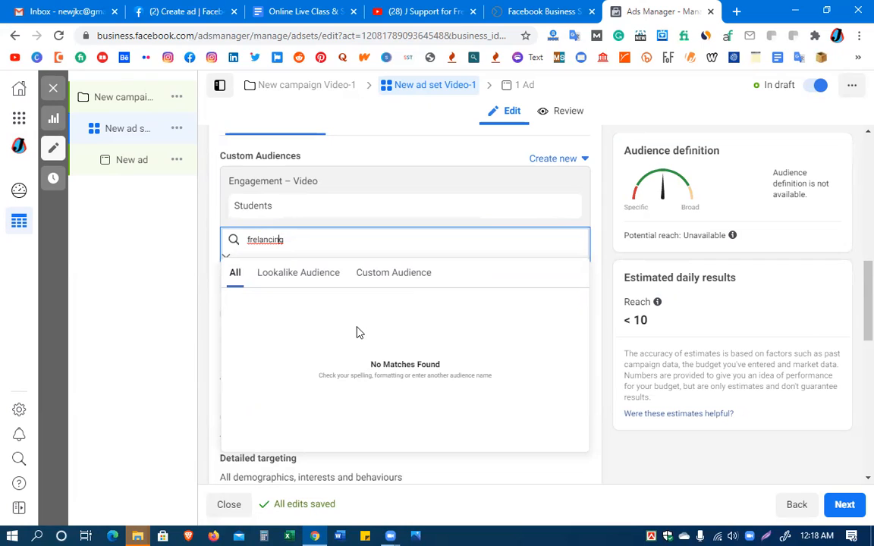
{"action": "type", "text": "e"}
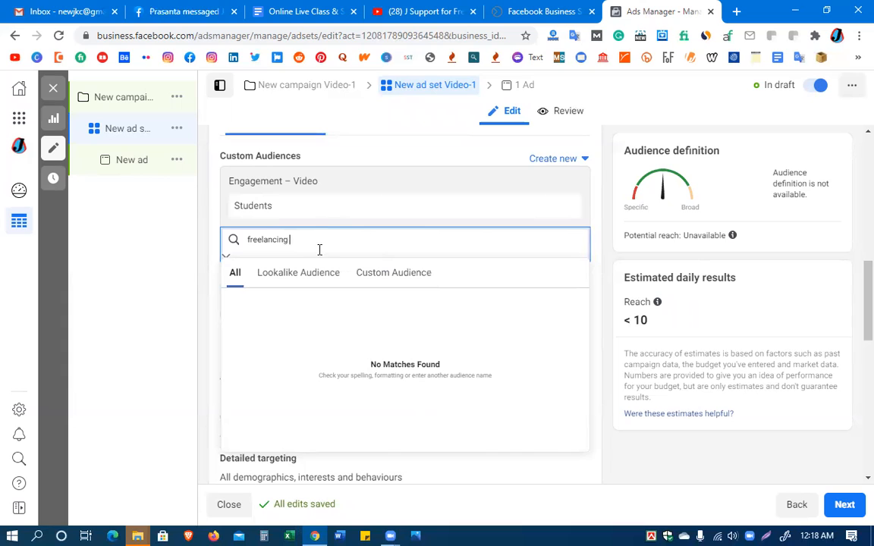
{"action": "left_click_drag", "start_coordinate": [297, 244], "coordinate": [226, 237]}
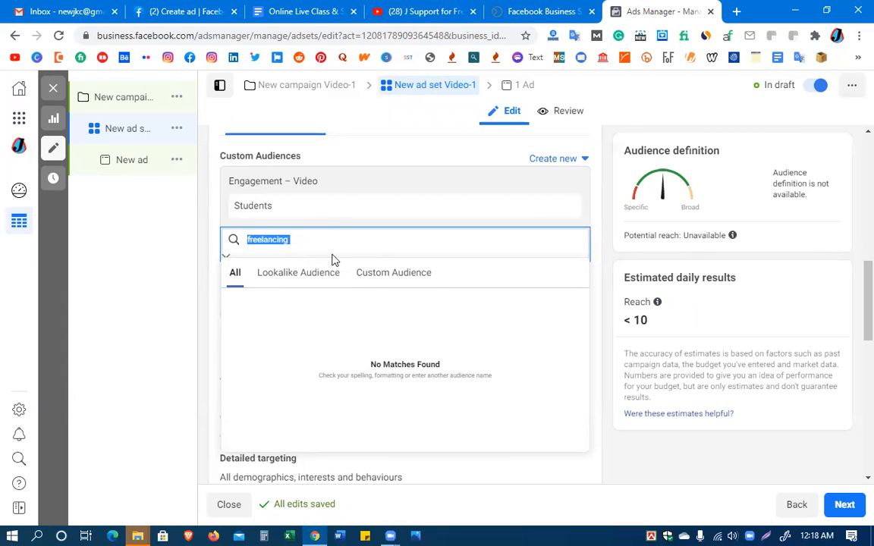
{"action": "left_click", "coordinate": [223, 256]}
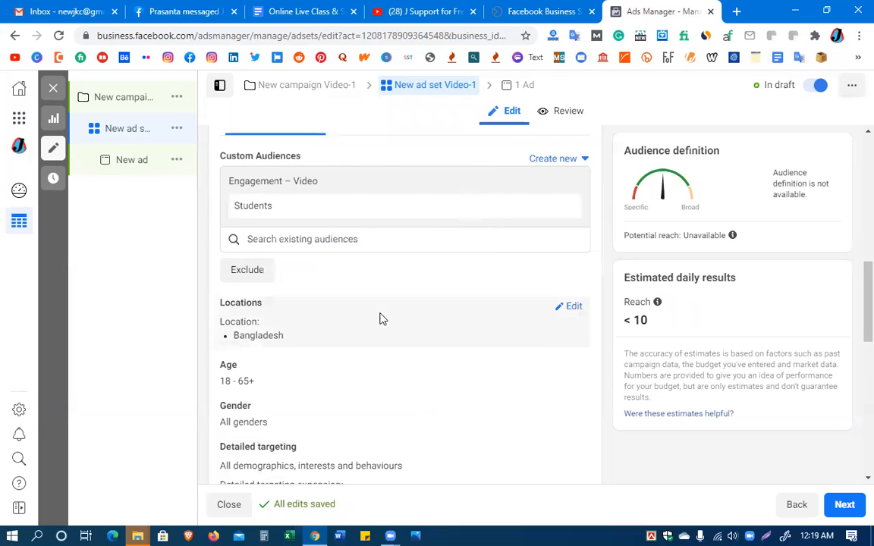
Add an exclusion condition to the Custom Audiences, search it for "student", exclude the Students audience and view its options.
{"action": "left_click", "coordinate": [244, 271]}
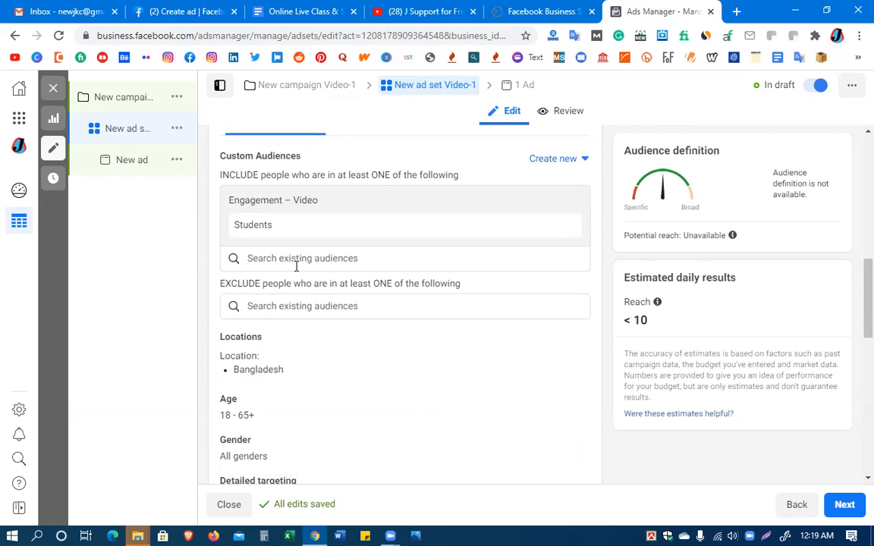
{"action": "left_click", "coordinate": [278, 307]}
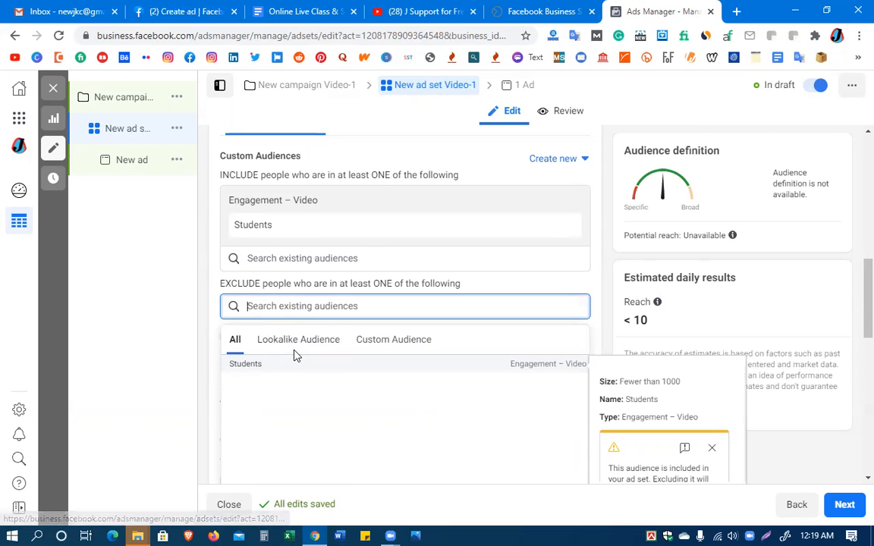
{"action": "type", "text": "su"}
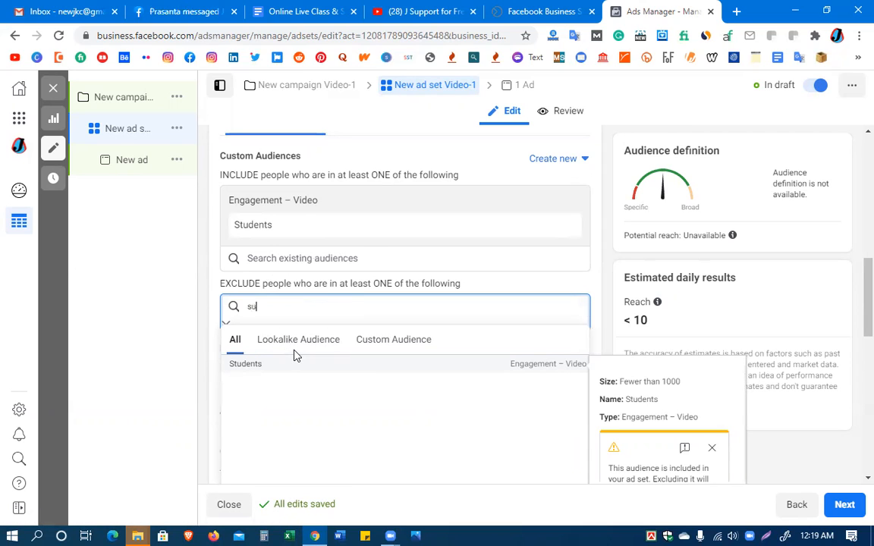
{"action": "type", "text": "td"}
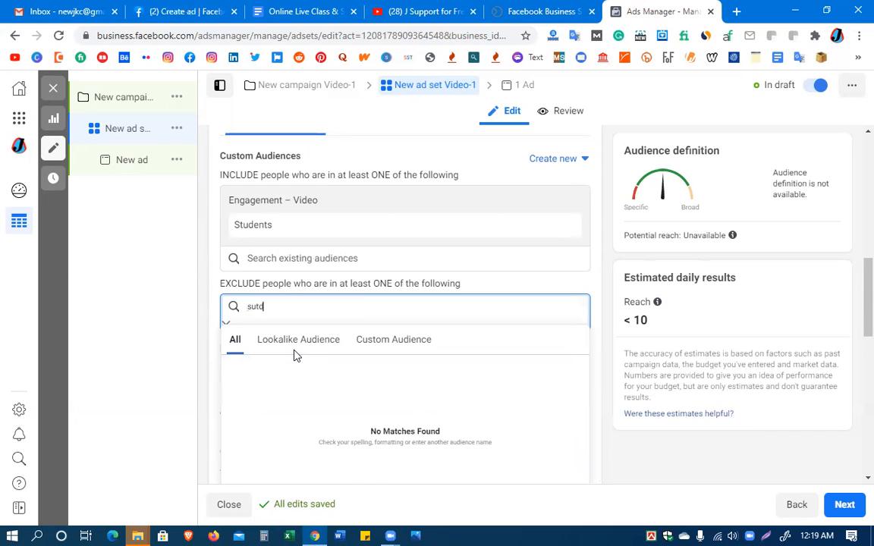
{"action": "type", "text": "ents"}
{"action": "key", "text": "BackSpace"}
{"action": "key", "text": "BackSpace"}
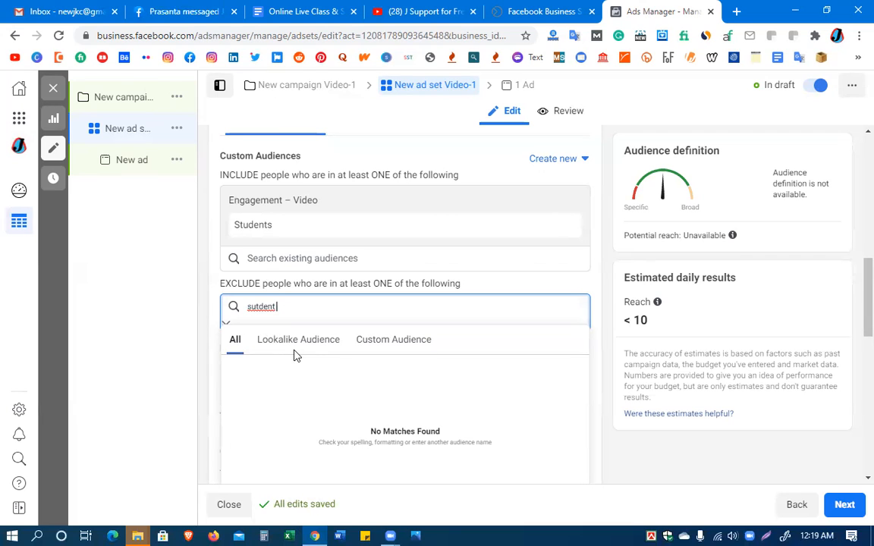
{"action": "key", "text": "Left"}
{"action": "key", "text": "Left"}
{"action": "key", "text": "Left"}
{"action": "type", "text": "t"}
{"action": "key", "text": "Right"}
{"action": "key", "text": "Right"}
{"action": "key", "text": "BackSpace"}
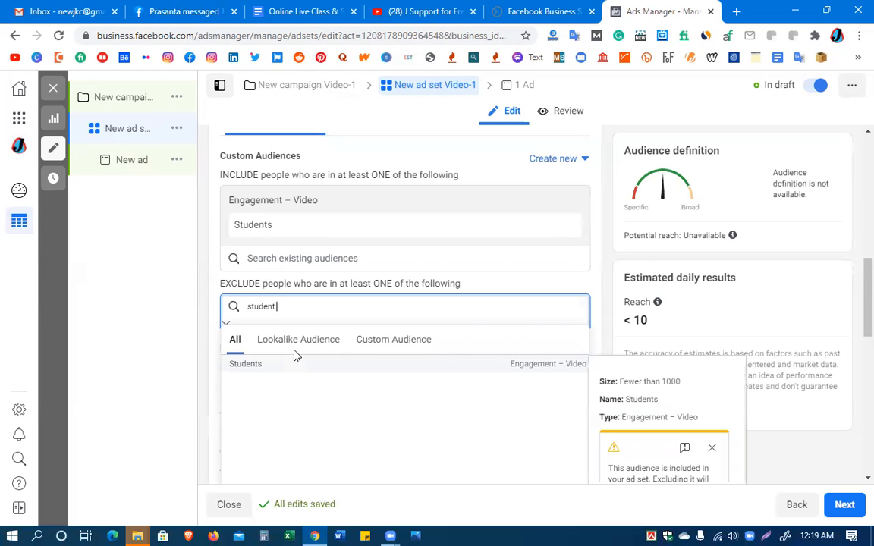
{"action": "left_click", "coordinate": [295, 359]}
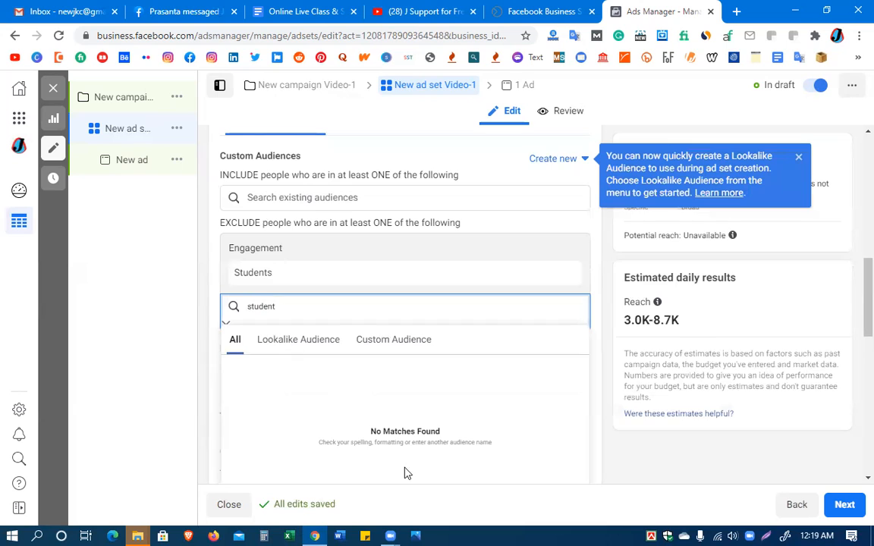
{"action": "left_click", "coordinate": [283, 275]}
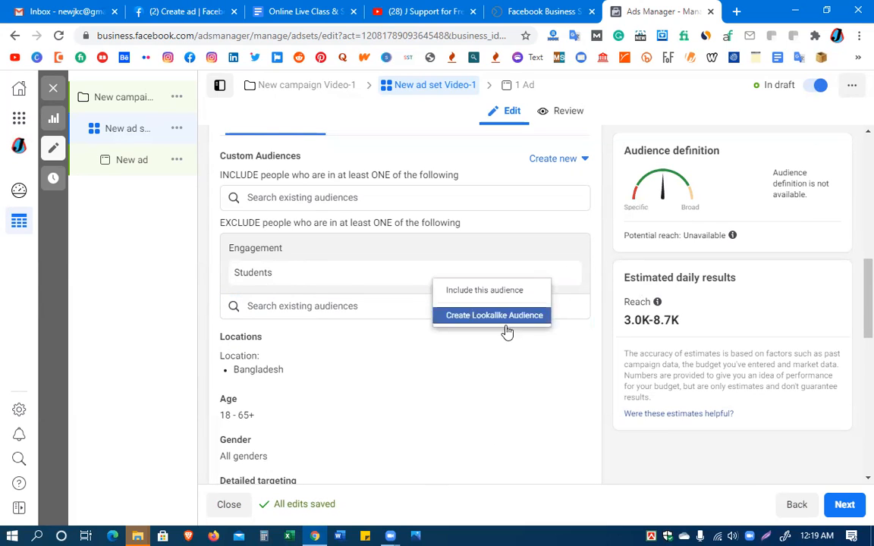
Set the maximum age of the ad set's audience to 50.
{"action": "scroll", "coordinate": [393, 446], "scroll_direction": "down", "scroll_amount": 2}
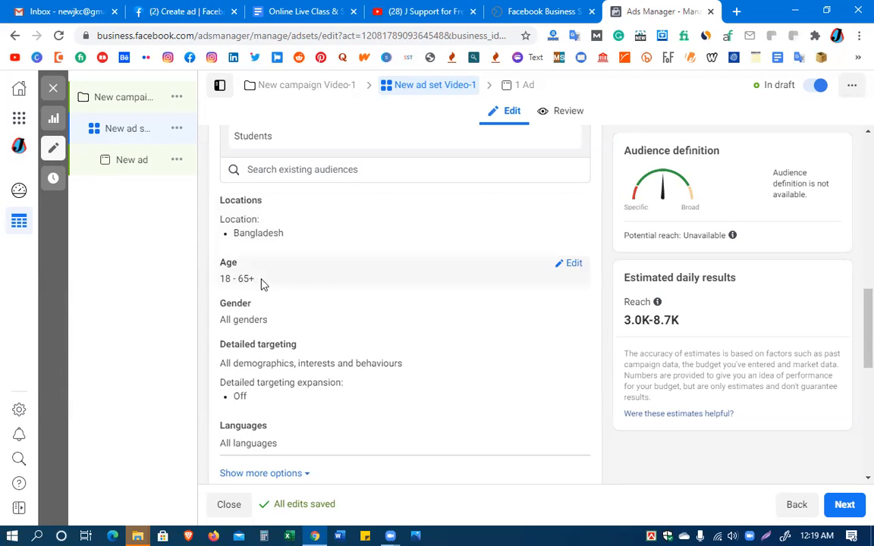
{"action": "left_click", "coordinate": [574, 265]}
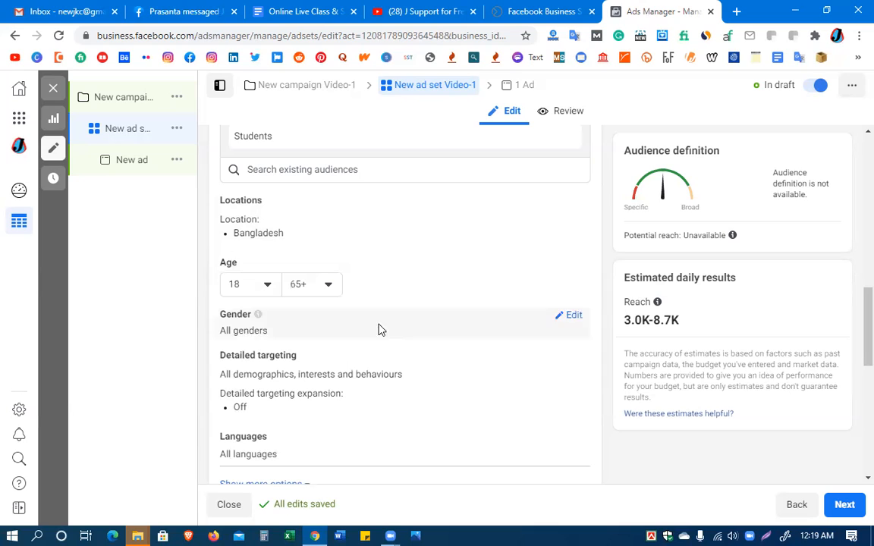
{"action": "left_click", "coordinate": [327, 286]}
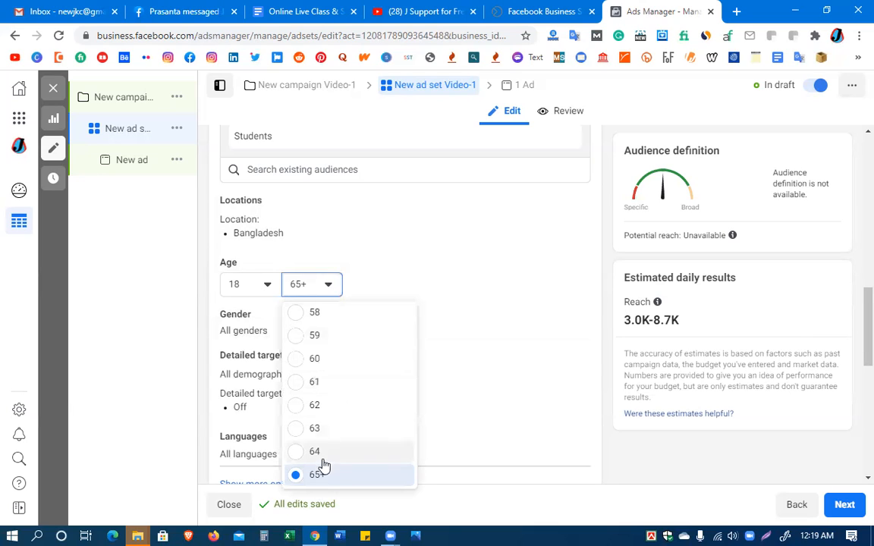
{"action": "left_click", "coordinate": [297, 312]}
{"action": "scroll", "coordinate": [337, 372], "scroll_direction": "up", "scroll_amount": 3}
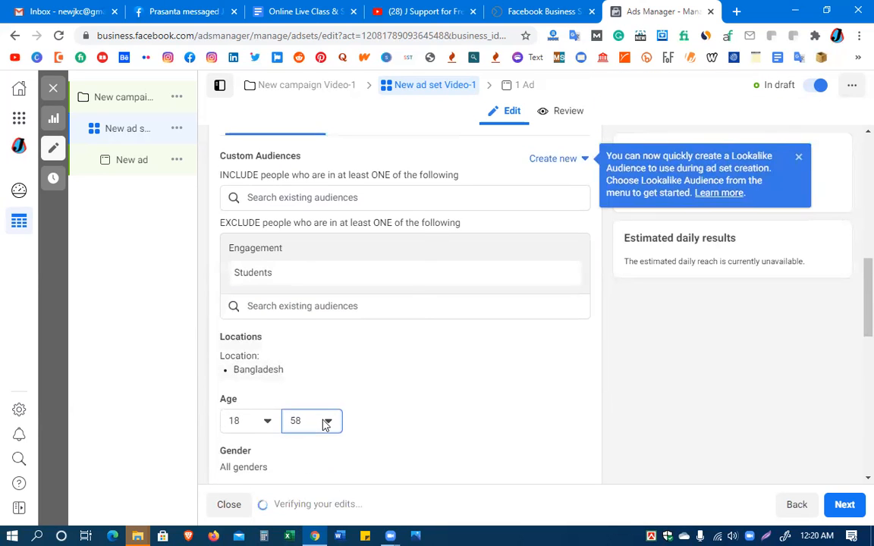
{"action": "left_click", "coordinate": [322, 421]}
{"action": "scroll", "coordinate": [366, 376], "scroll_direction": "up", "scroll_amount": 2}
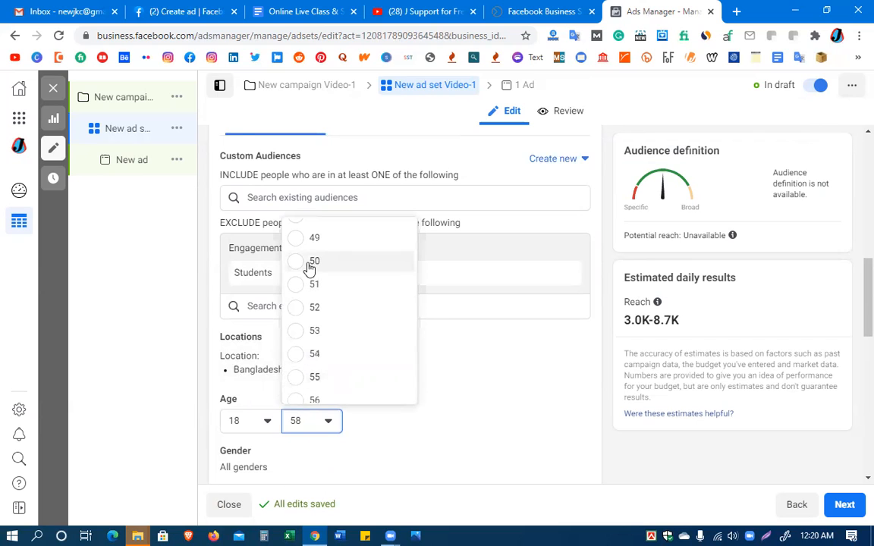
{"action": "left_click", "coordinate": [297, 262]}
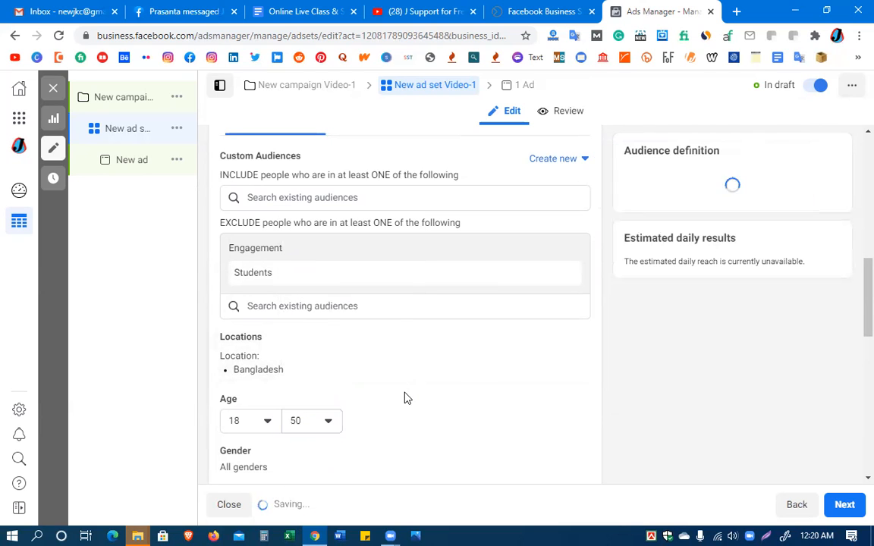
Edit the ad set's detailed targeting, search for "students" and include the Medical Students interest.
{"action": "scroll", "coordinate": [411, 408], "scroll_direction": "down", "scroll_amount": 3}
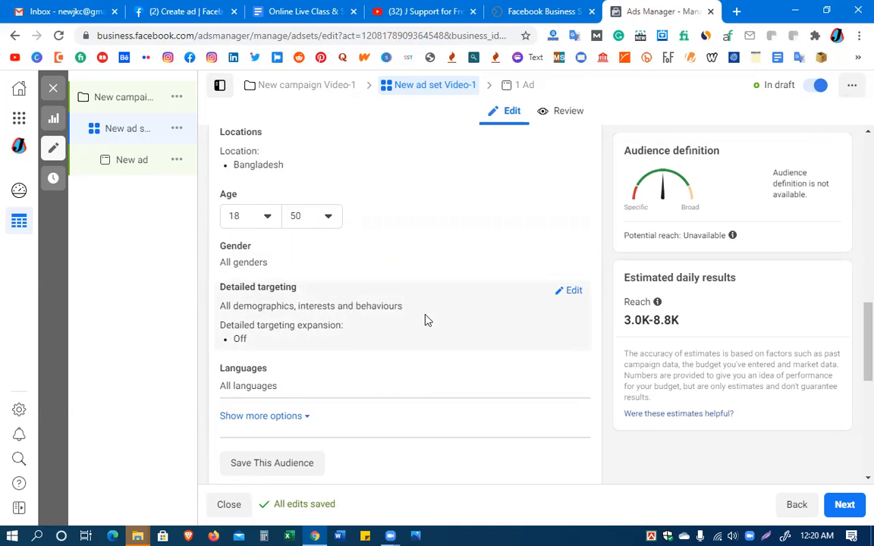
{"action": "left_click", "coordinate": [576, 294]}
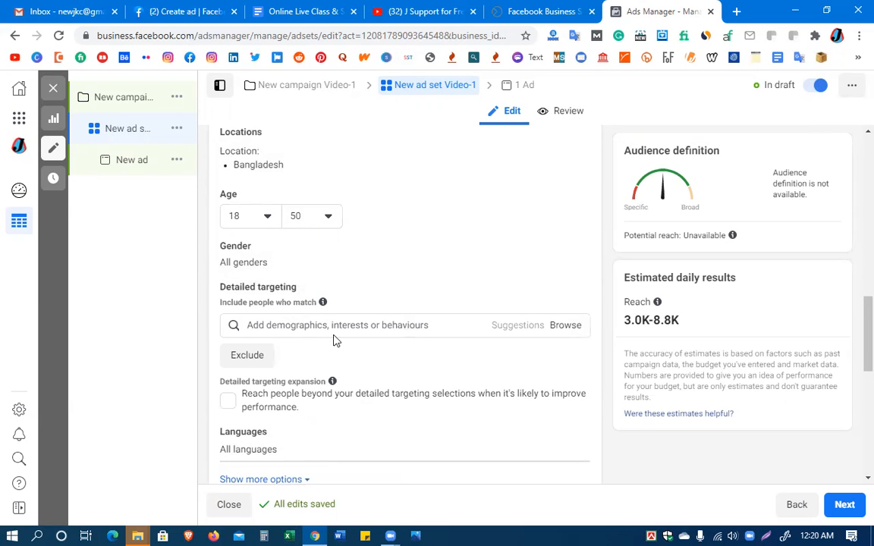
{"action": "left_click", "coordinate": [290, 325]}
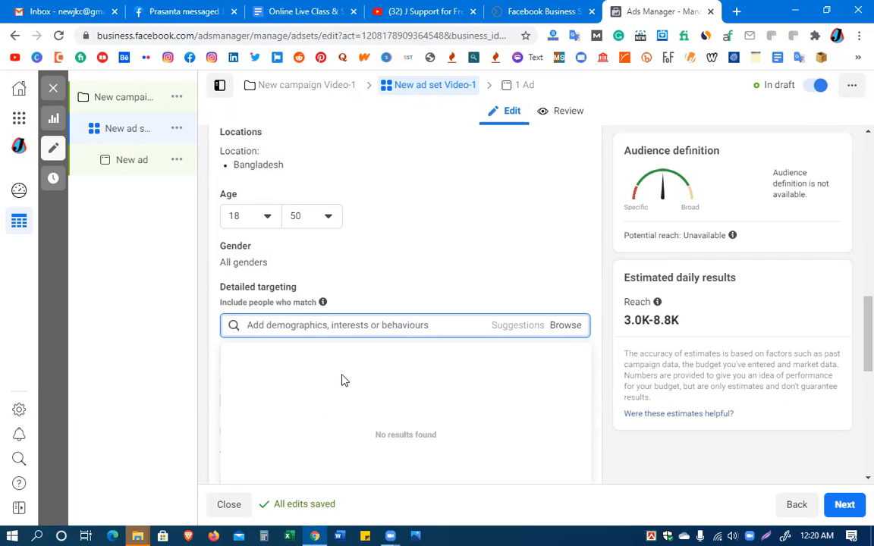
{"action": "type", "text": "s"}
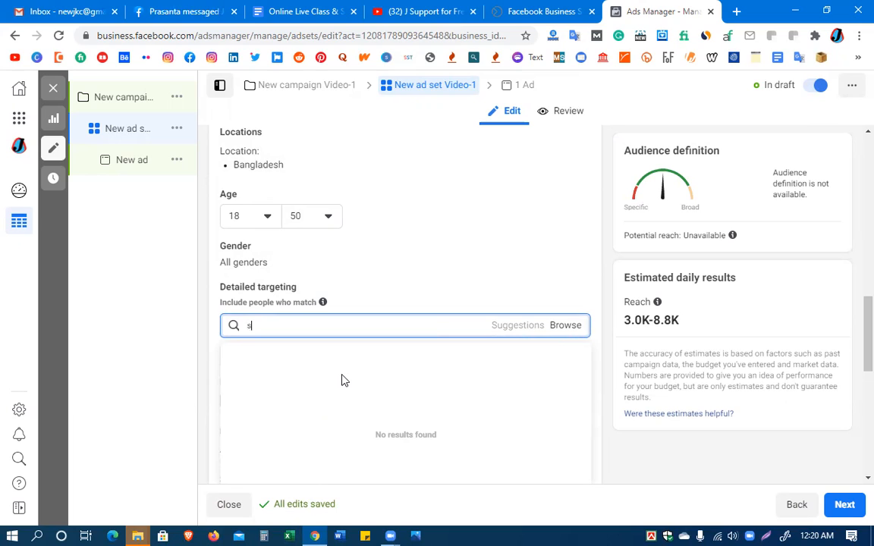
{"action": "type", "text": "tudents"}
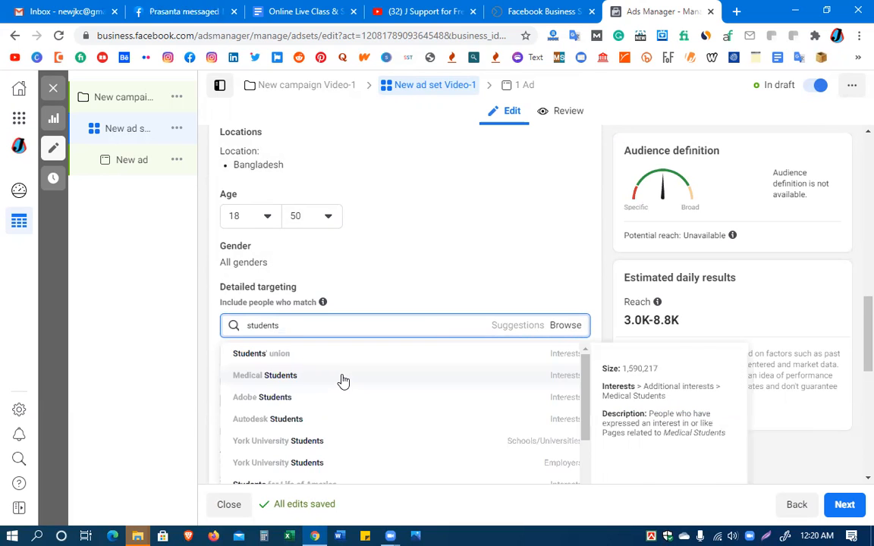
{"action": "left_click", "coordinate": [341, 380]}
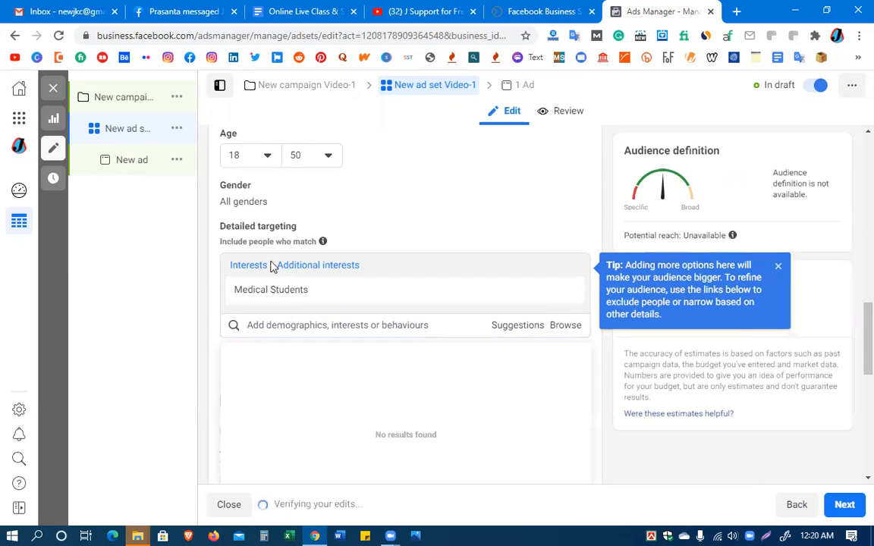
{"action": "mouse_move", "coordinate": [341, 300]}
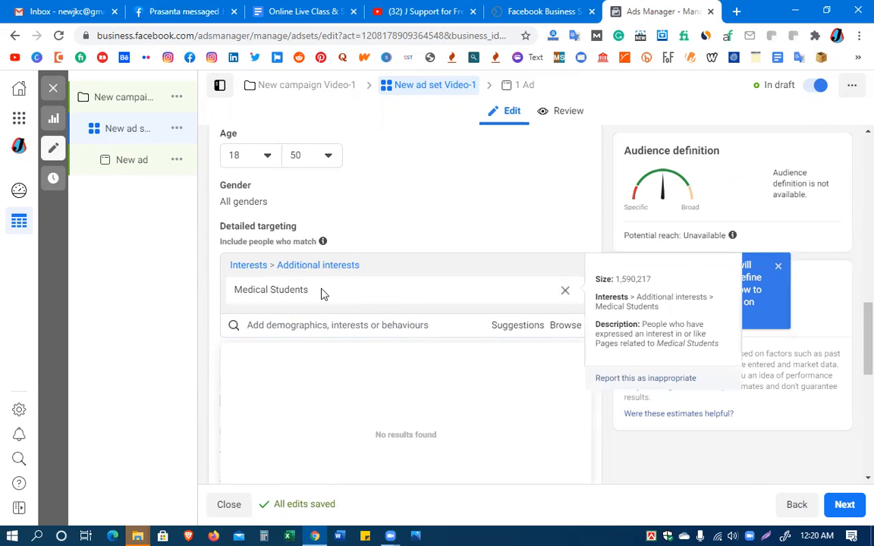
Search the detailed targeting for "student" and include the International student interest.
{"action": "left_click", "coordinate": [301, 324]}
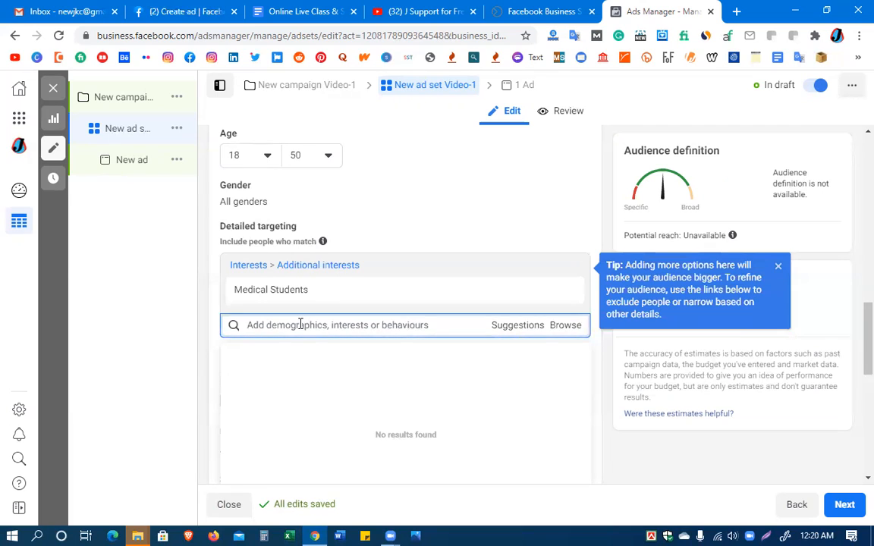
{"action": "type", "text": "st"}
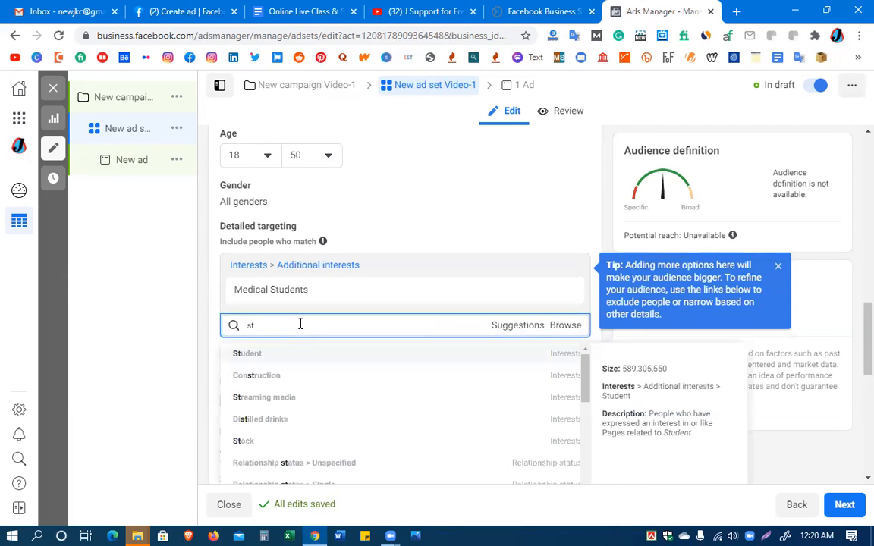
{"action": "type", "text": "udent"}
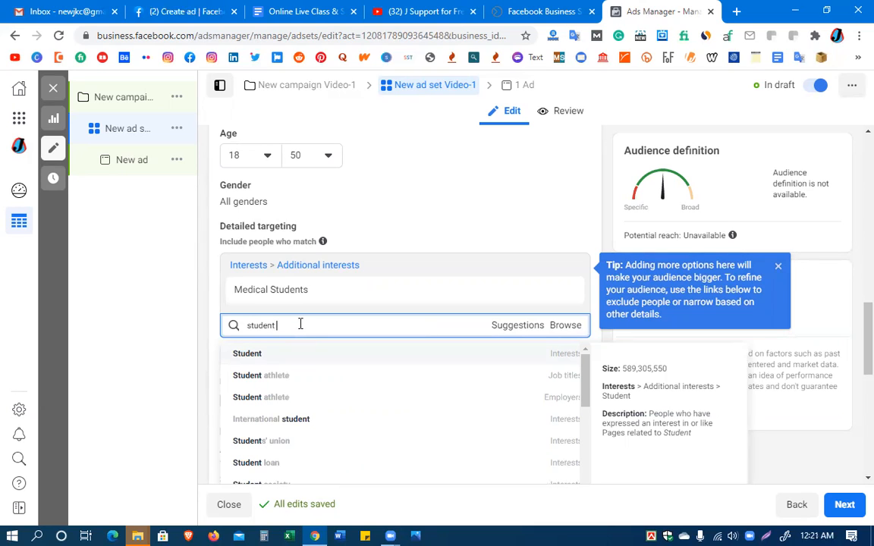
{"action": "left_click", "coordinate": [266, 425]}
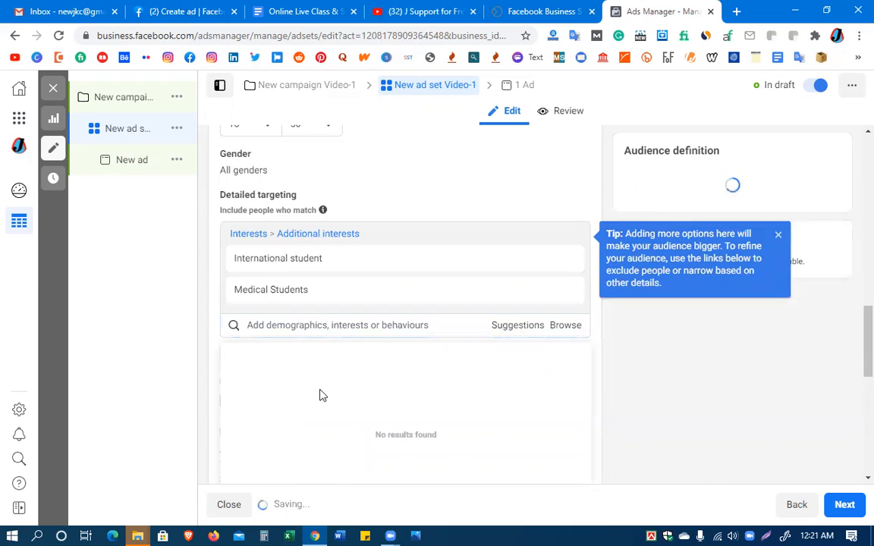
Include the suggested interests Scholarship, International education and Study abroad in the United States.
{"action": "left_click", "coordinate": [293, 325]}
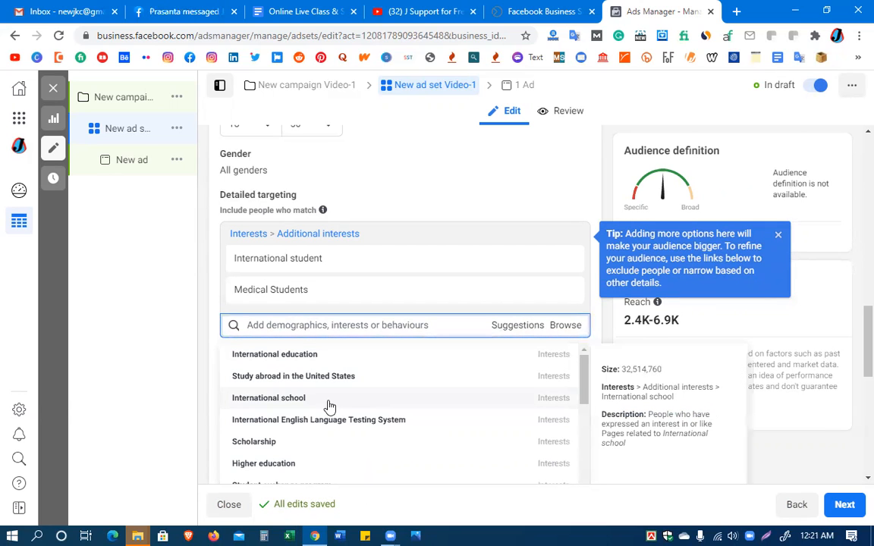
{"action": "left_click", "coordinate": [253, 442]}
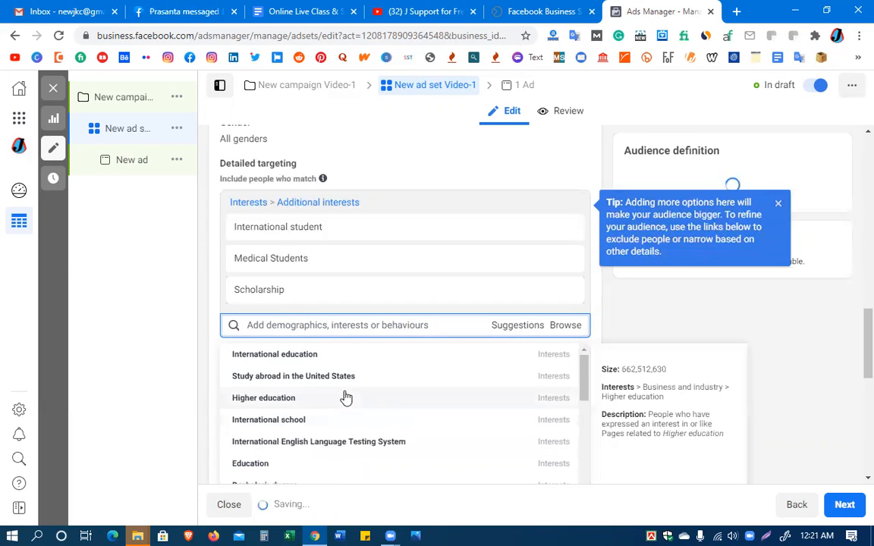
{"action": "left_click", "coordinate": [296, 363]}
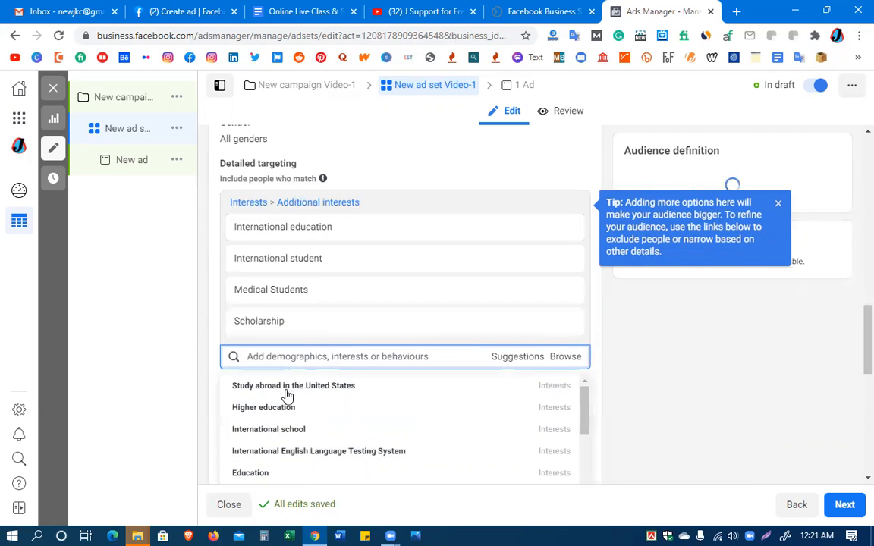
{"action": "left_click", "coordinate": [289, 387]}
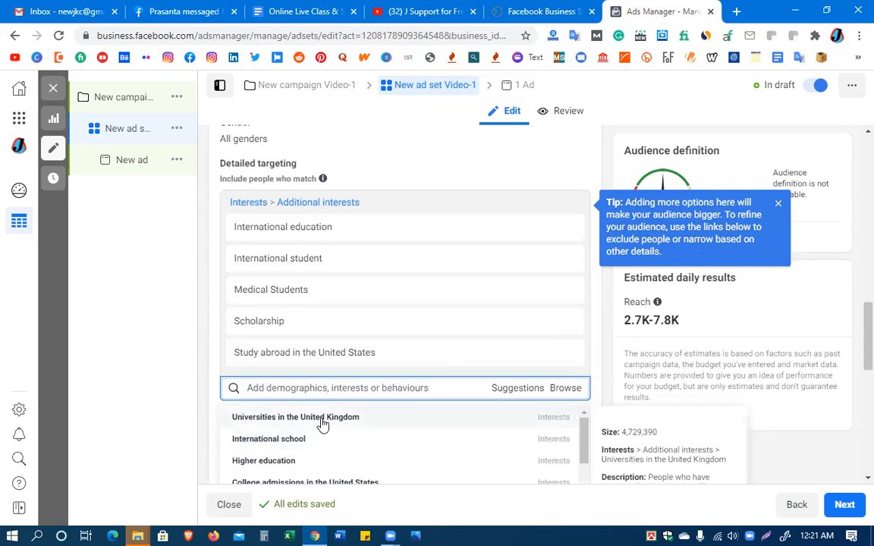
Include the suggested interests Bachelor's degree and Education in the detailed targeting.
{"action": "scroll", "coordinate": [303, 461], "scroll_direction": "down", "scroll_amount": 3}
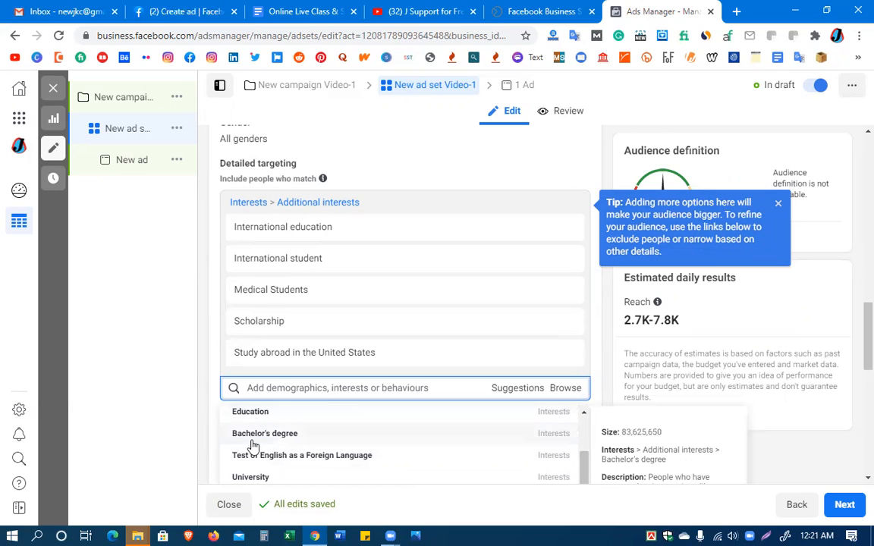
{"action": "left_click", "coordinate": [258, 436]}
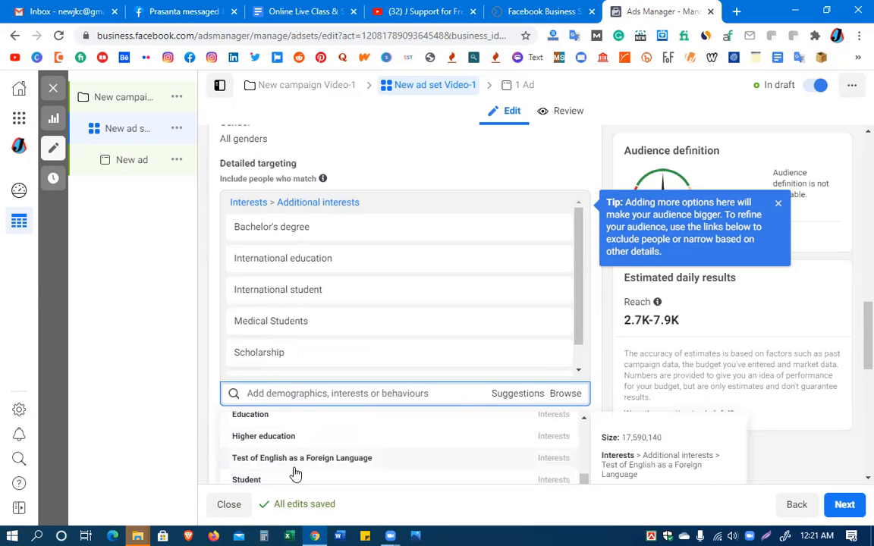
{"action": "left_click", "coordinate": [271, 417]}
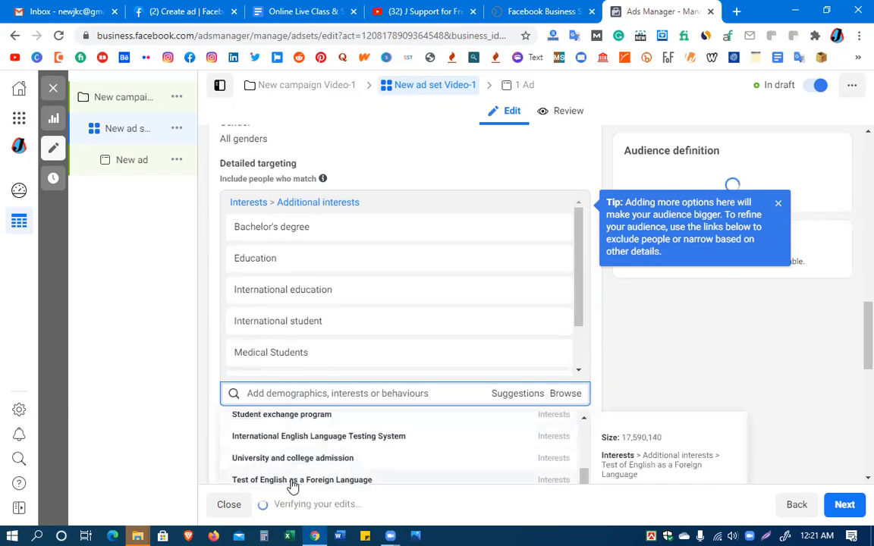
Include the School/University, Bachelor's degree or higher, Learning, University and Higher education interests in the detailed targeting.
{"action": "scroll", "coordinate": [355, 464], "scroll_direction": "down", "scroll_amount": 1}
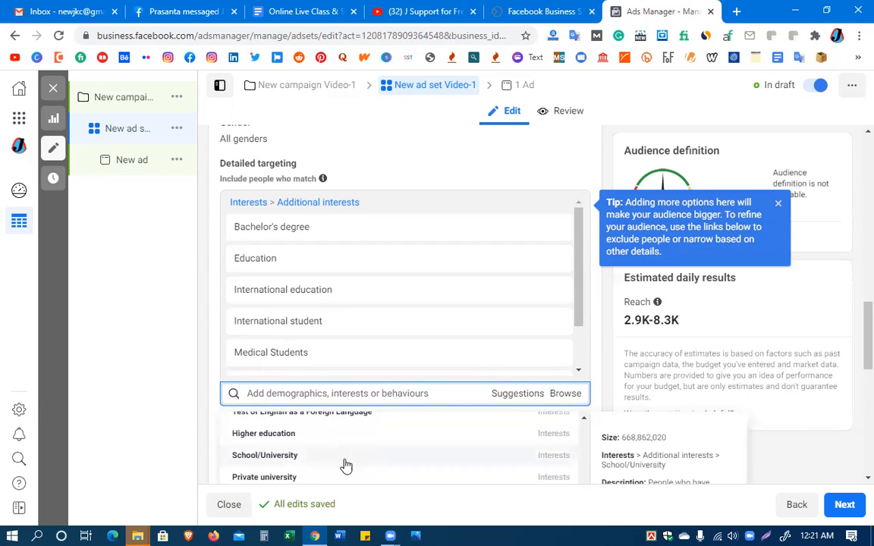
{"action": "left_click", "coordinate": [285, 458]}
{"action": "left_click", "coordinate": [284, 478]}
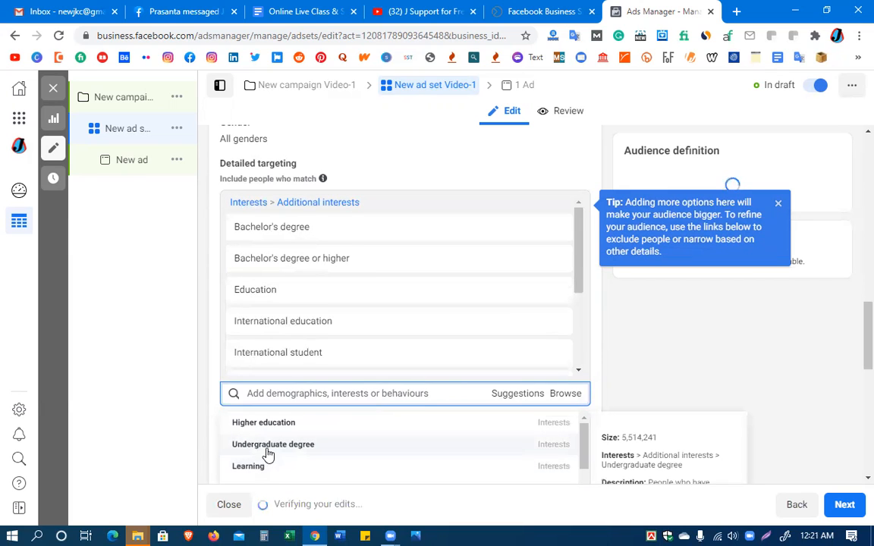
{"action": "left_click", "coordinate": [264, 469]}
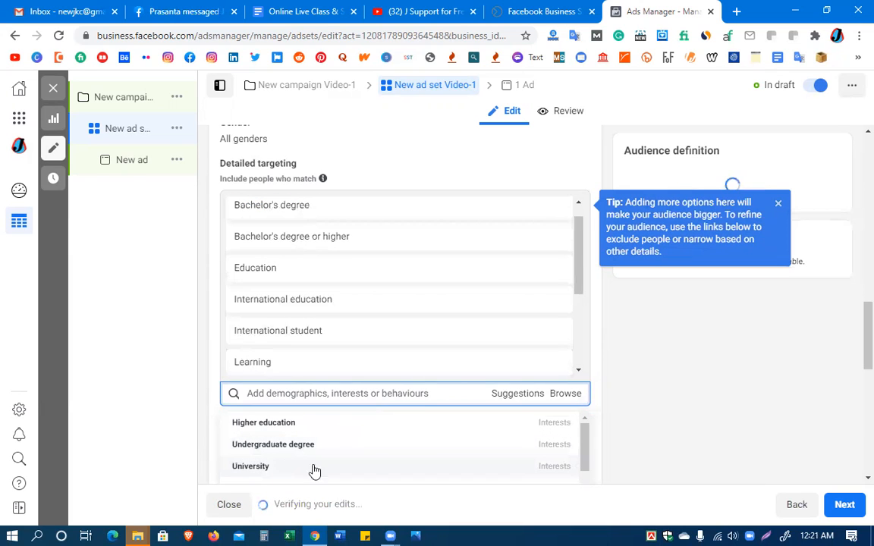
{"action": "left_click", "coordinate": [278, 424]}
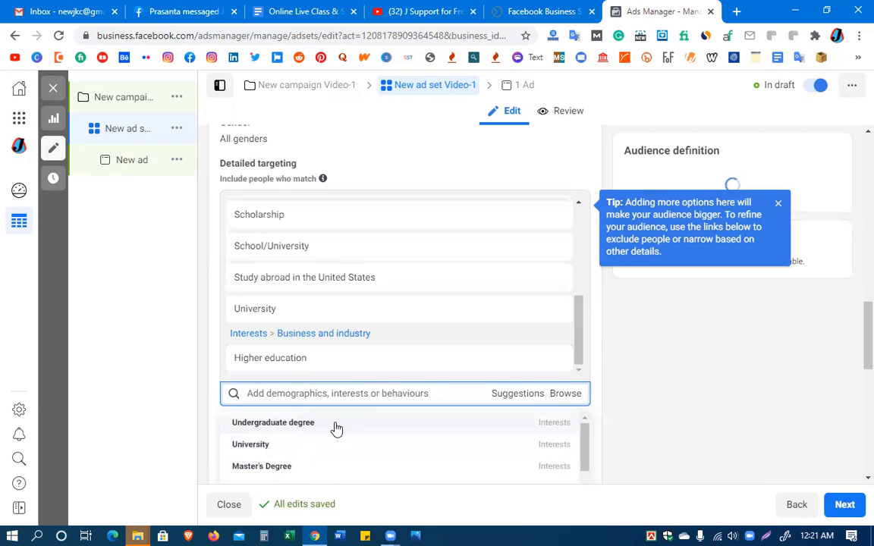
Find the Master's degree education level among the suggestions and include it in the detailed targeting.
{"action": "scroll", "coordinate": [389, 432], "scroll_direction": "down", "scroll_amount": 1}
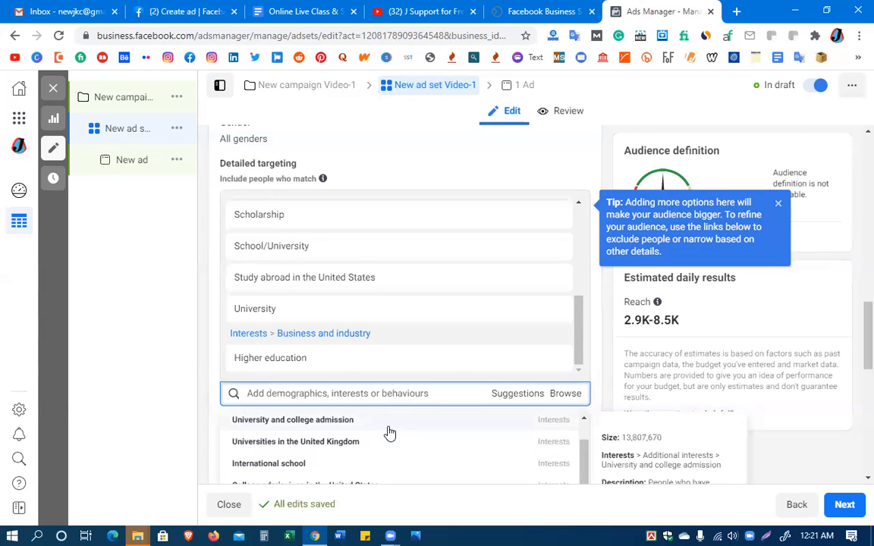
{"action": "scroll", "coordinate": [389, 433], "scroll_direction": "down", "scroll_amount": 3}
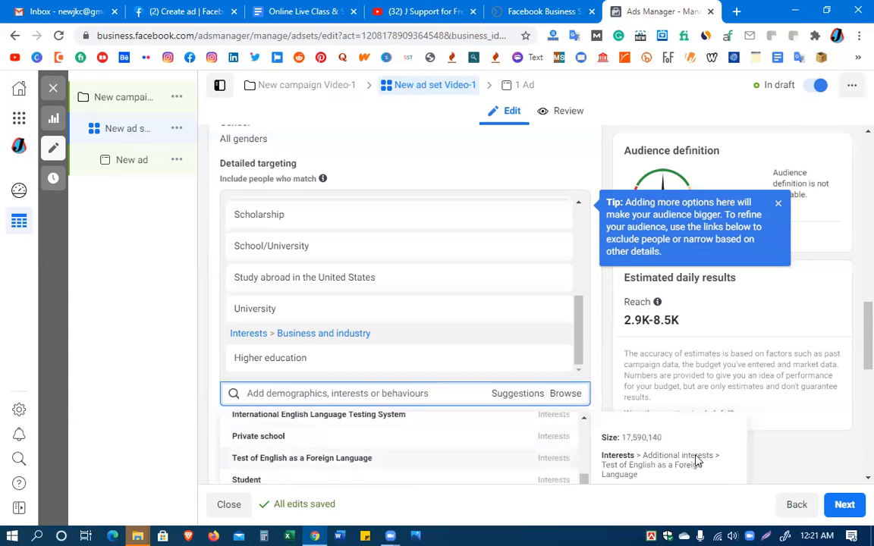
{"action": "scroll", "coordinate": [831, 406], "scroll_direction": "down", "scroll_amount": 2}
{"action": "scroll", "coordinate": [317, 429], "scroll_direction": "down", "scroll_amount": 2}
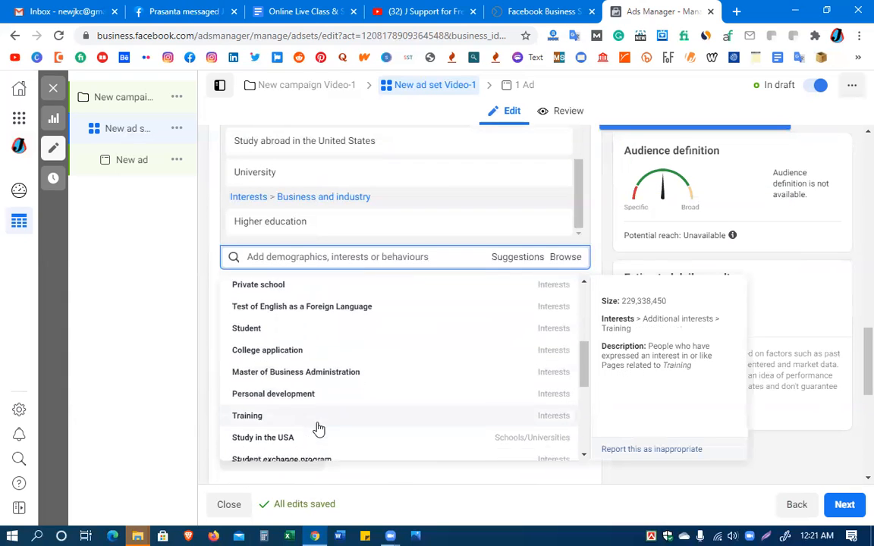
{"action": "scroll", "coordinate": [318, 429], "scroll_direction": "down", "scroll_amount": 1}
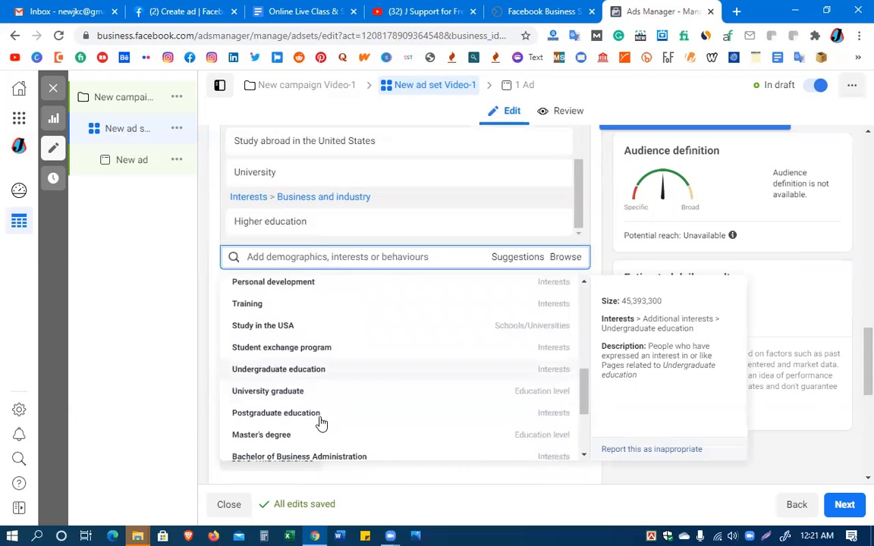
{"action": "scroll", "coordinate": [285, 380], "scroll_direction": "down", "scroll_amount": 1}
{"action": "left_click", "coordinate": [284, 363]}
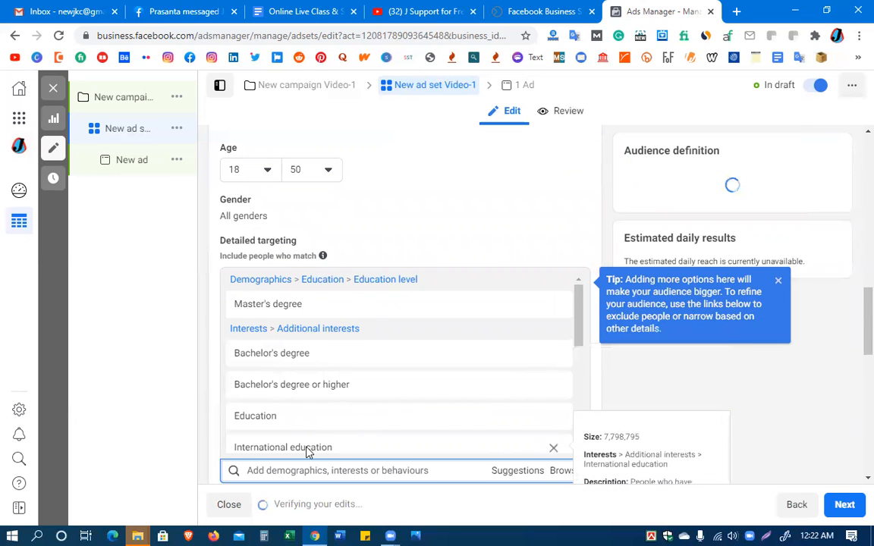
Review the included targeting interests, the ad set's placements, optimisation and delivery settings, and the saved audience summary.
{"action": "scroll", "coordinate": [304, 419], "scroll_direction": "down", "scroll_amount": 3}
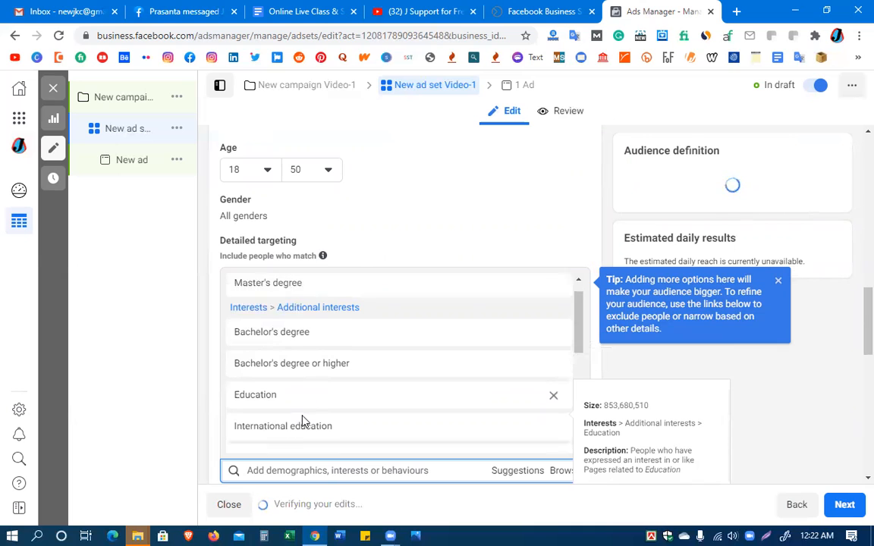
{"action": "scroll", "coordinate": [303, 420], "scroll_direction": "up", "scroll_amount": 2}
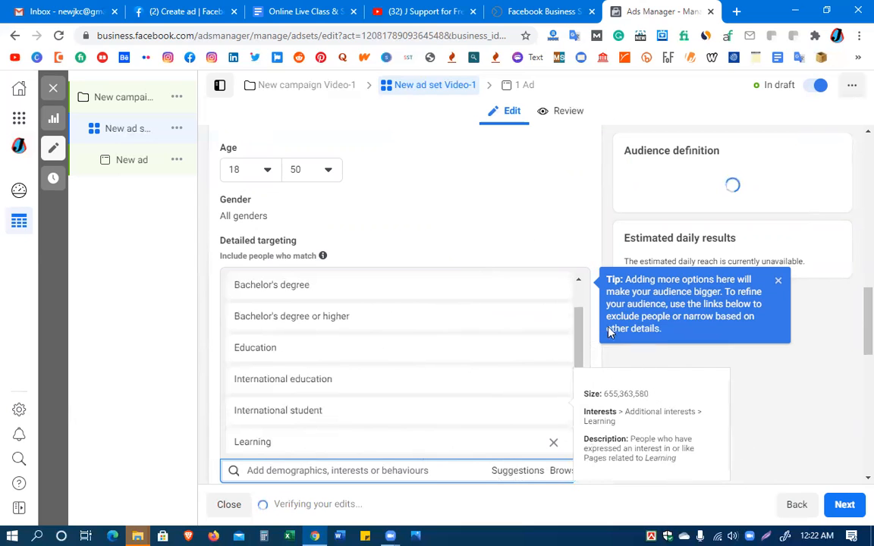
{"action": "scroll", "coordinate": [557, 294], "scroll_direction": "down", "scroll_amount": 5}
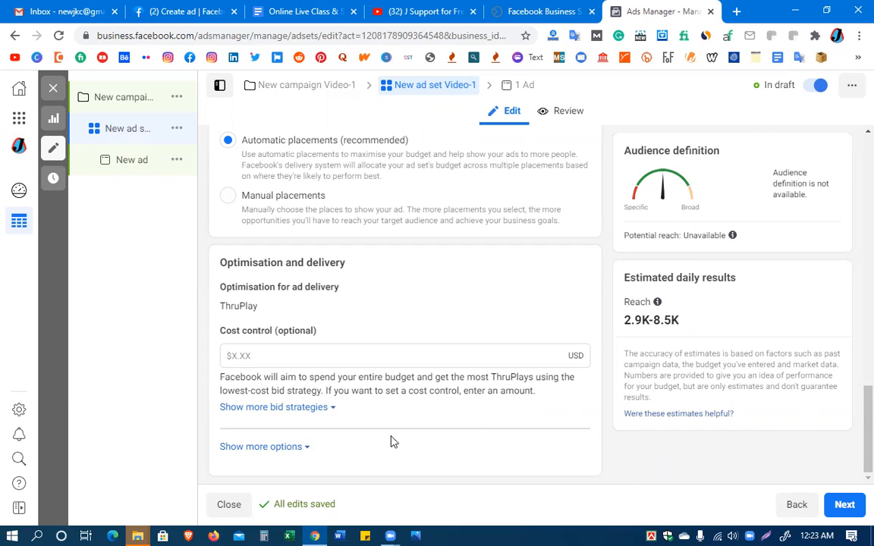
{"action": "scroll", "coordinate": [398, 313], "scroll_direction": "up", "scroll_amount": 1}
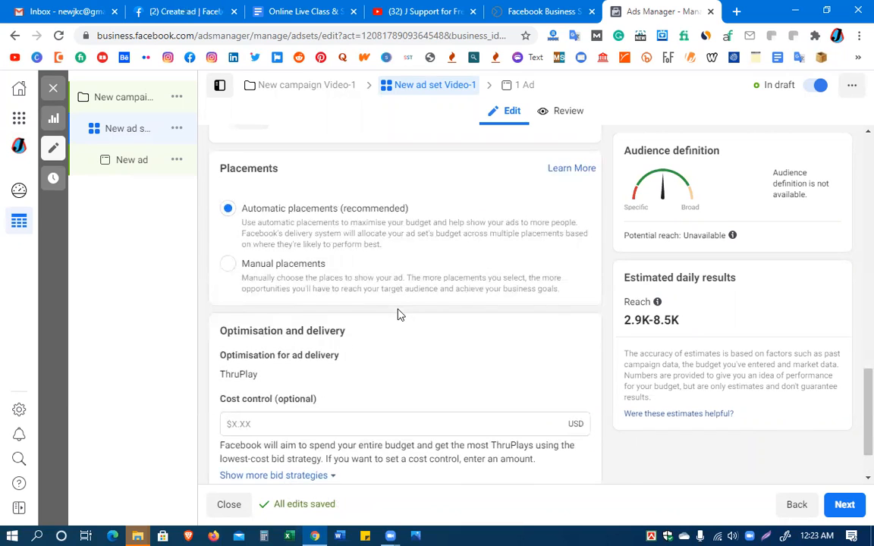
{"action": "scroll", "coordinate": [397, 262], "scroll_direction": "up", "scroll_amount": 1}
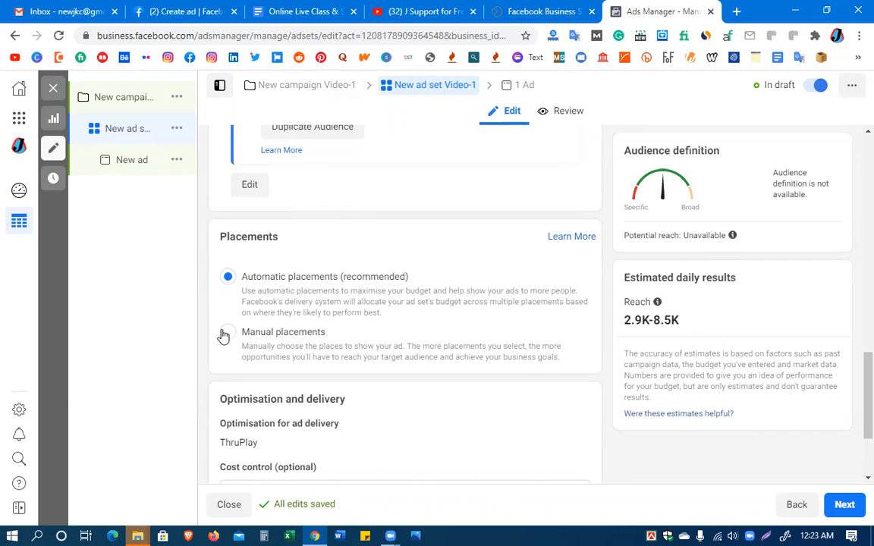
{"action": "scroll", "coordinate": [388, 316], "scroll_direction": "up", "scroll_amount": 3}
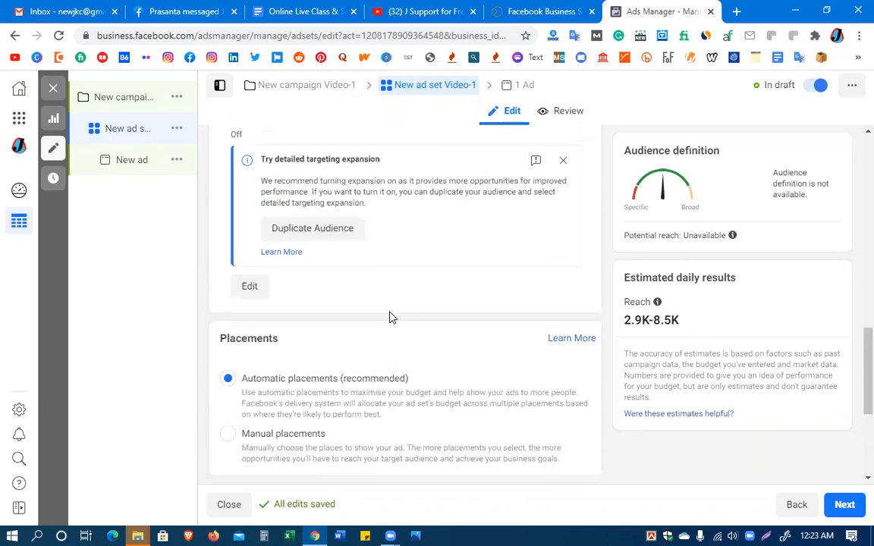
{"action": "scroll", "coordinate": [390, 317], "scroll_direction": "up", "scroll_amount": 2}
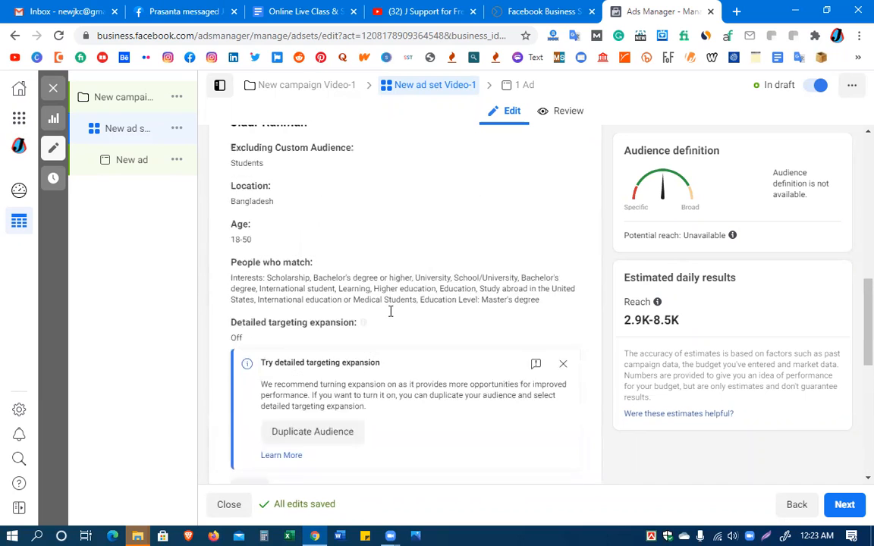
{"action": "scroll", "coordinate": [295, 353], "scroll_direction": "down", "scroll_amount": 3}
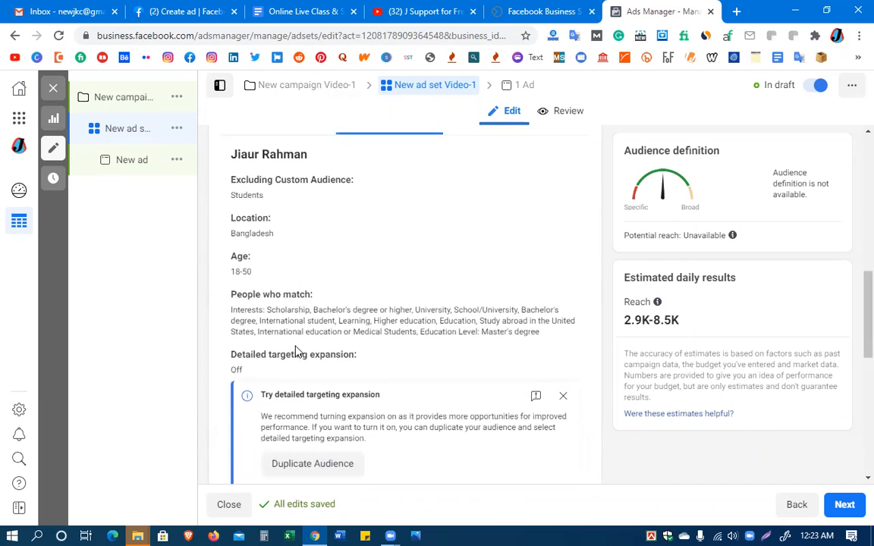
Switch the ad set to manual placements and exclude the Instagram, Messenger and Audience Network platforms, leaving Facebook selected.
{"action": "scroll", "coordinate": [304, 338], "scroll_direction": "down", "scroll_amount": 2}
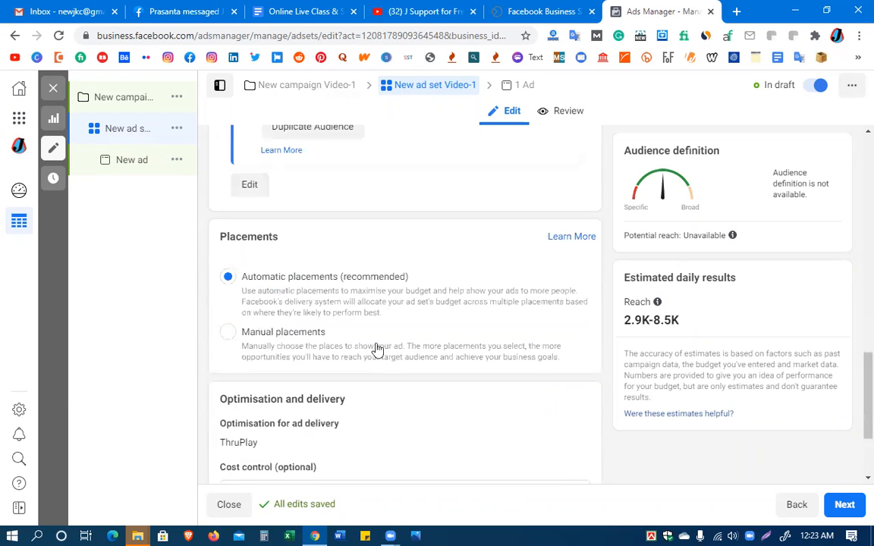
{"action": "left_click", "coordinate": [286, 365]}
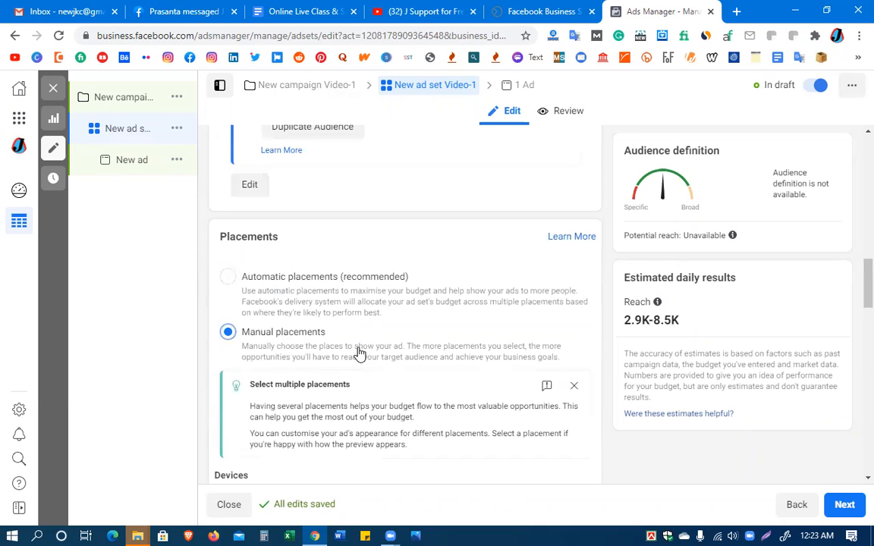
{"action": "scroll", "coordinate": [357, 353], "scroll_direction": "down", "scroll_amount": 1}
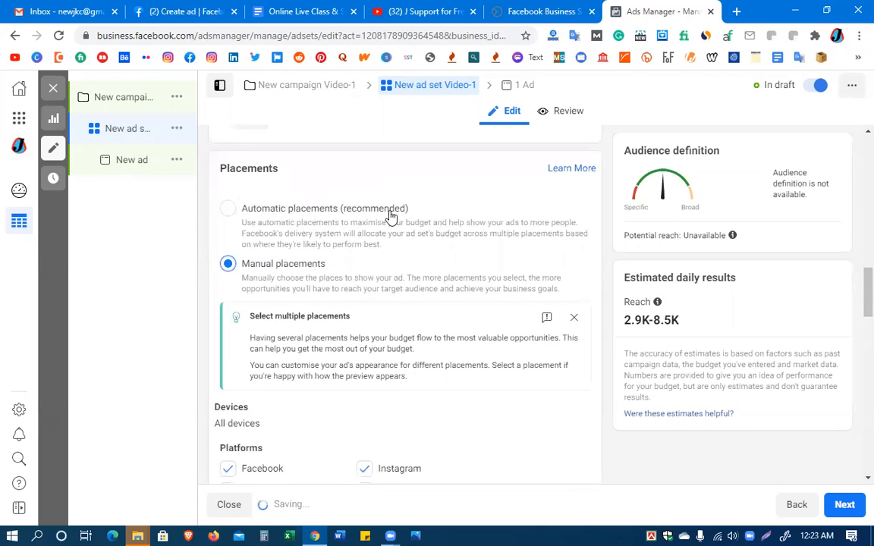
{"action": "scroll", "coordinate": [408, 294], "scroll_direction": "down", "scroll_amount": 2}
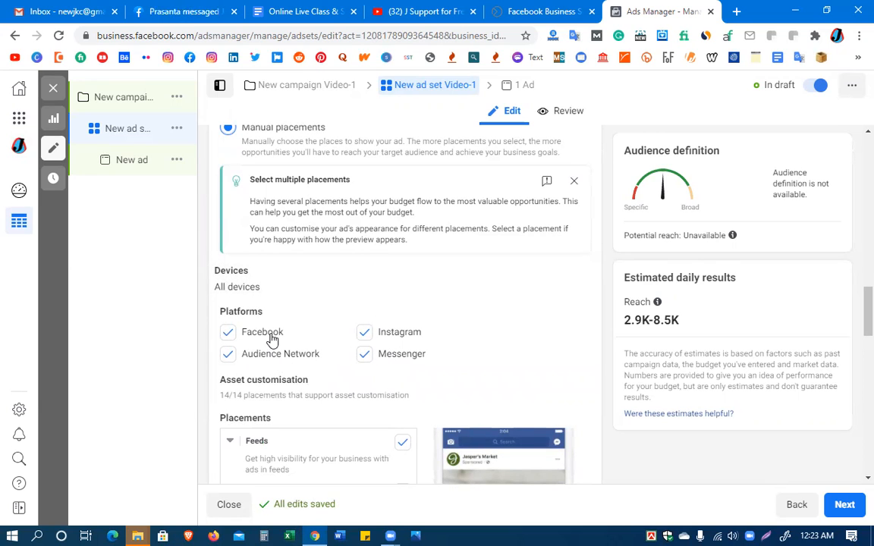
{"action": "left_click", "coordinate": [365, 334]}
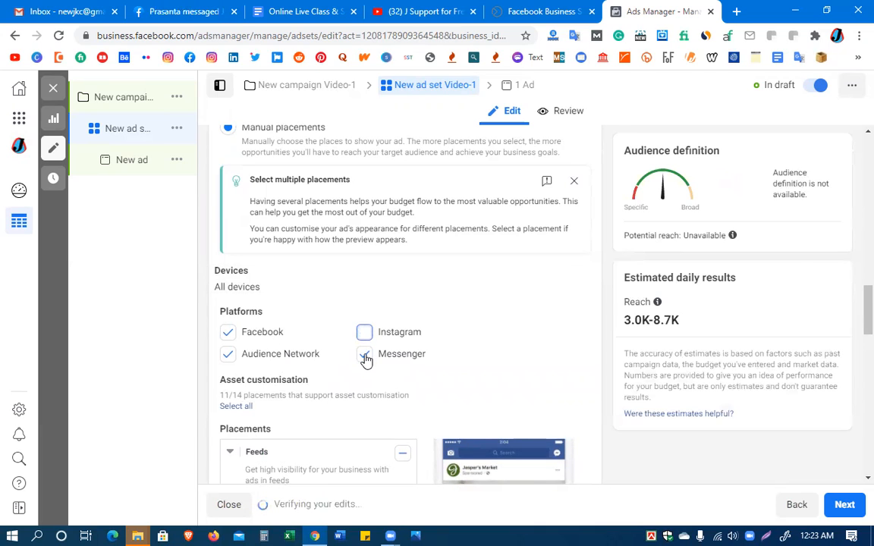
{"action": "left_click", "coordinate": [365, 355]}
{"action": "left_click", "coordinate": [227, 357]}
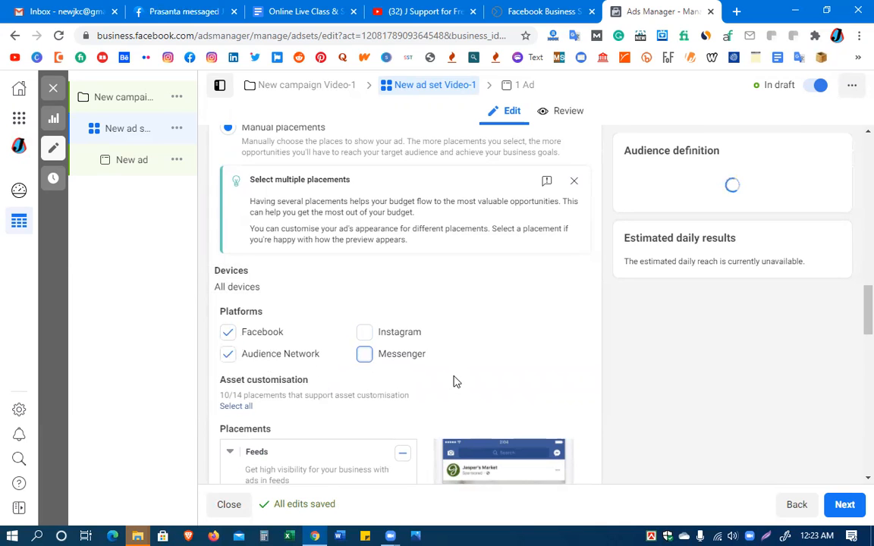
{"action": "left_click", "coordinate": [228, 355]}
Review the individual placements under Feeds, Stories, In-stream, Search, Messages, In-article, and Apps and sites.
{"action": "scroll", "coordinate": [310, 264], "scroll_direction": "down", "scroll_amount": 3}
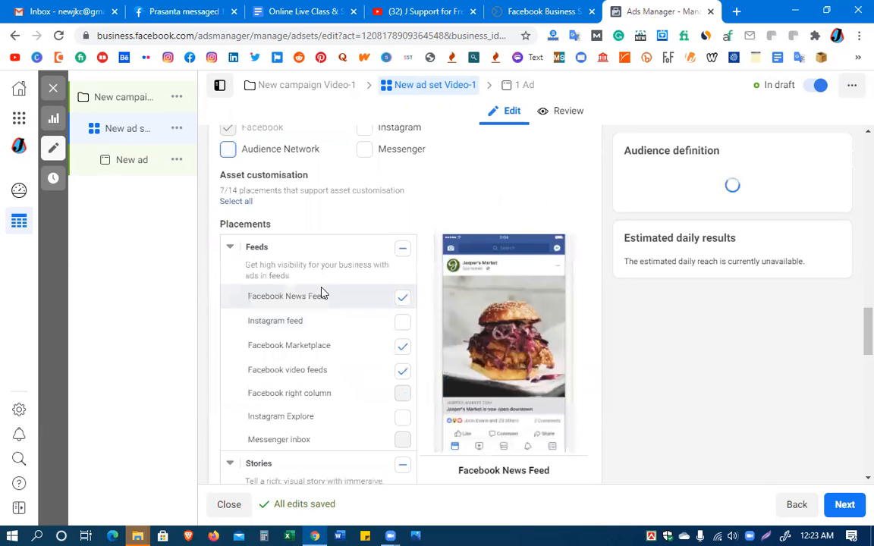
{"action": "scroll", "coordinate": [342, 414], "scroll_direction": "down", "scroll_amount": 1}
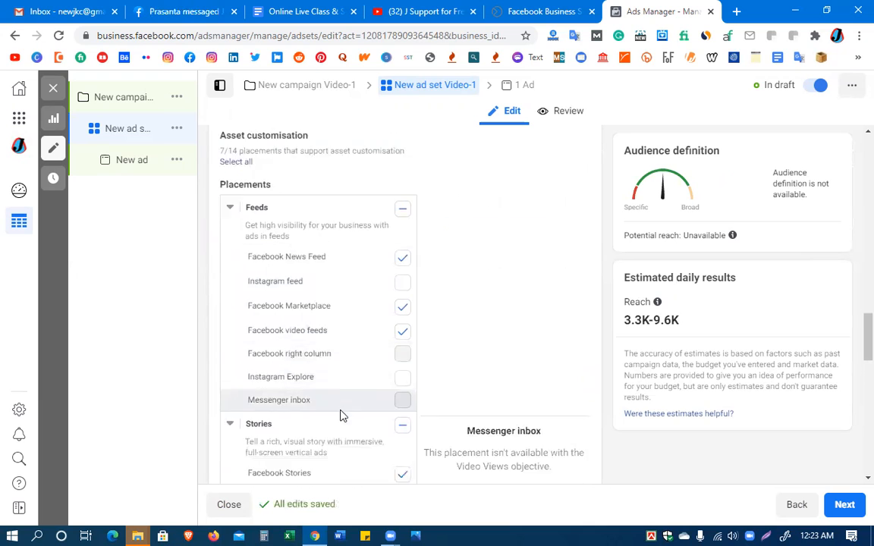
{"action": "scroll", "coordinate": [340, 416], "scroll_direction": "down", "scroll_amount": 3}
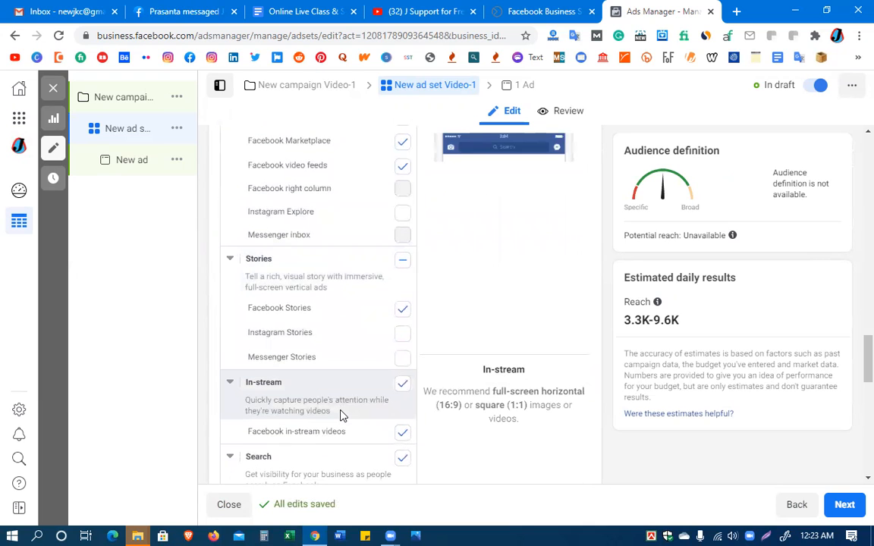
{"action": "scroll", "coordinate": [340, 413], "scroll_direction": "down", "scroll_amount": 2}
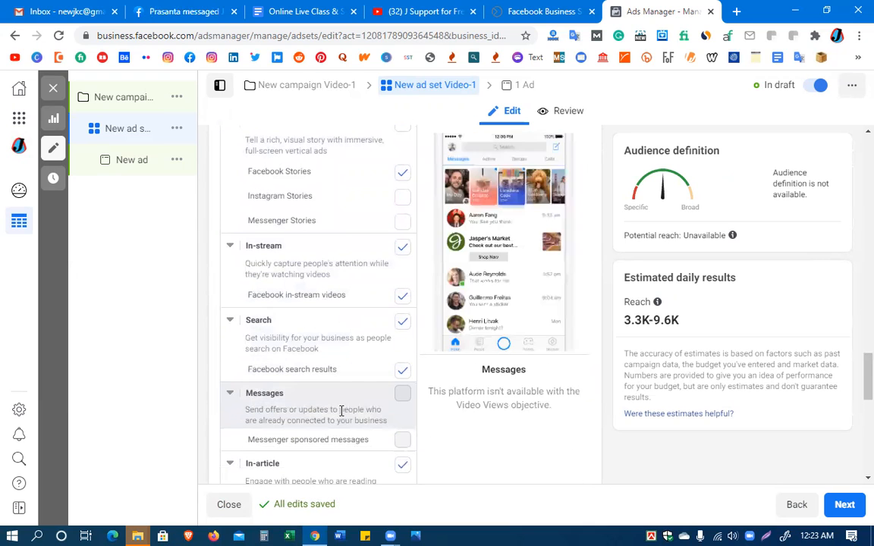
{"action": "scroll", "coordinate": [341, 416], "scroll_direction": "down", "scroll_amount": 3}
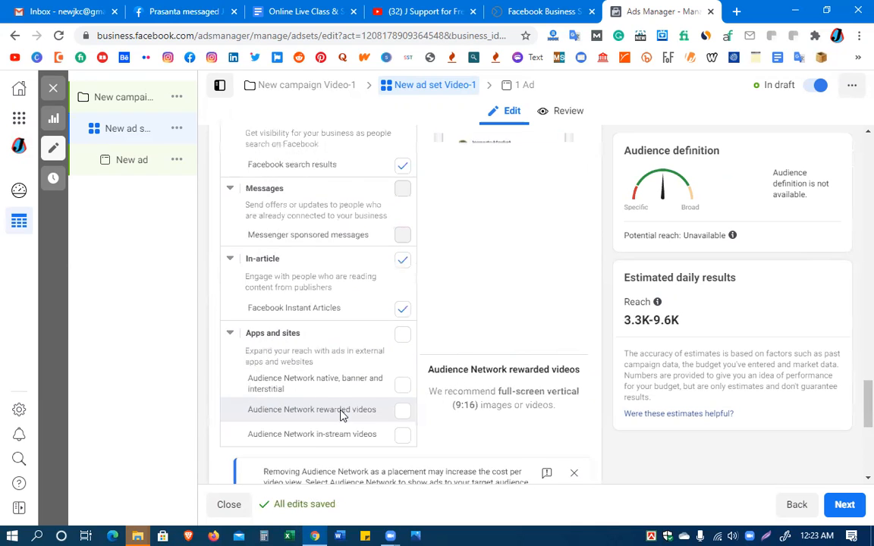
{"action": "scroll", "coordinate": [340, 415], "scroll_direction": "down", "scroll_amount": 2}
{"action": "scroll", "coordinate": [341, 415], "scroll_direction": "down", "scroll_amount": 2}
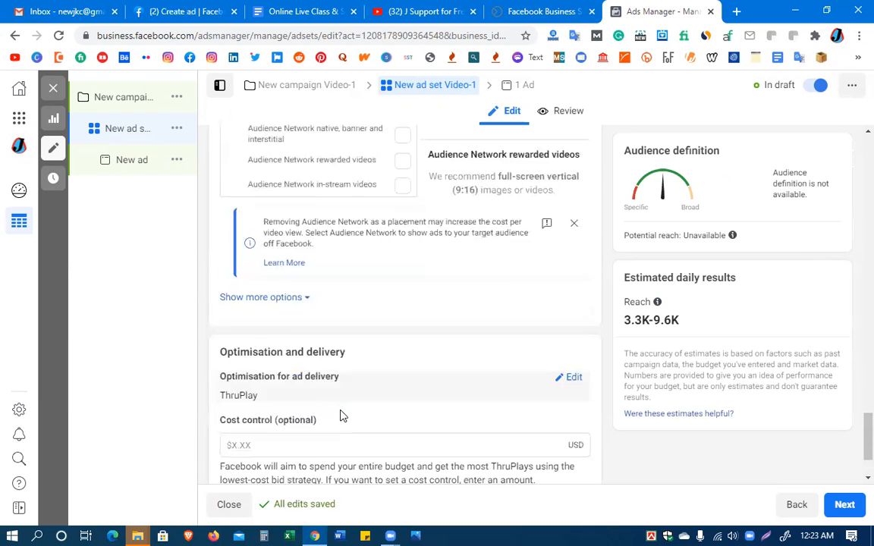
Examine the ad set's cost control, the choices for ad delivery optimisation, and the additional charging and delivery type options.
{"action": "scroll", "coordinate": [340, 410], "scroll_direction": "down", "scroll_amount": 1}
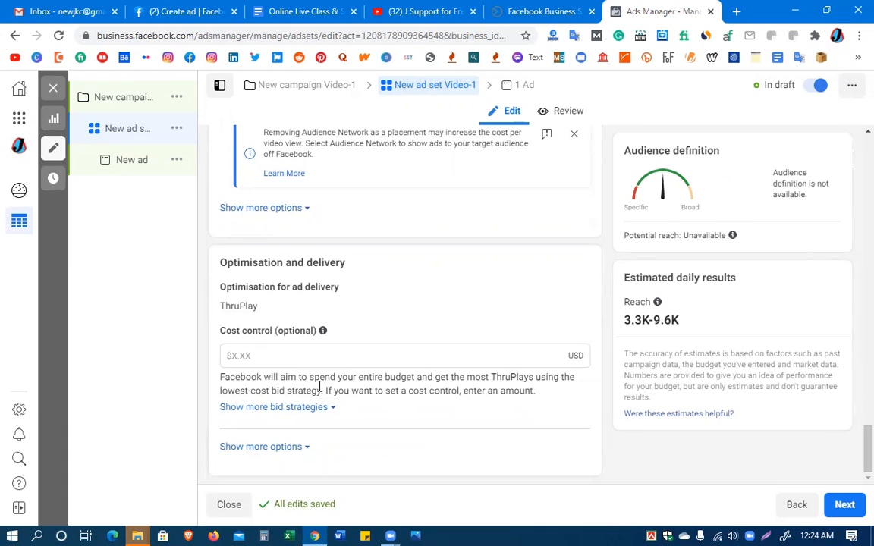
{"action": "left_click", "coordinate": [263, 357]}
{"action": "mouse_move", "coordinate": [323, 330]}
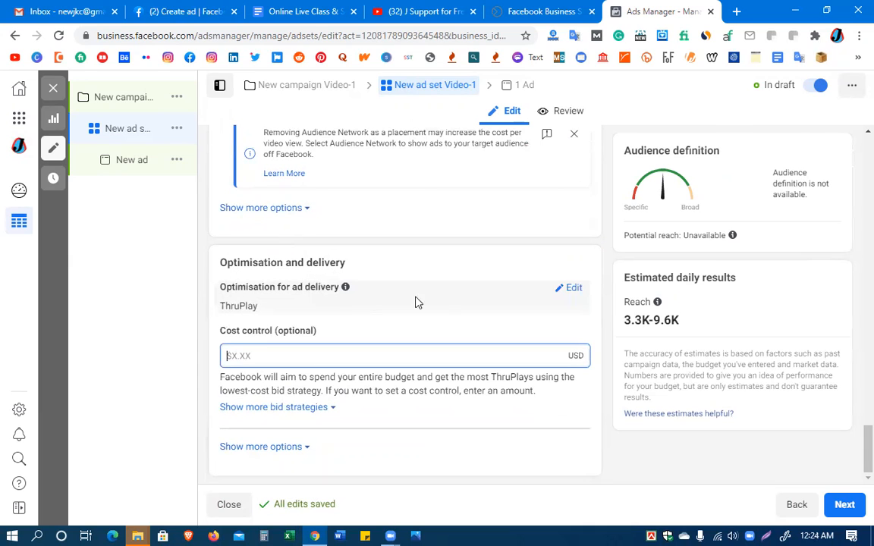
{"action": "left_click", "coordinate": [568, 288]}
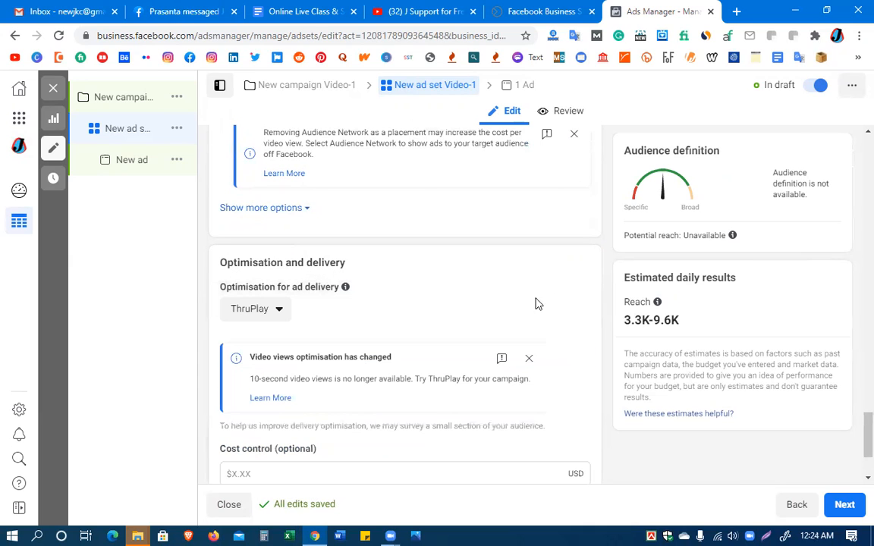
{"action": "left_click", "coordinate": [277, 310]}
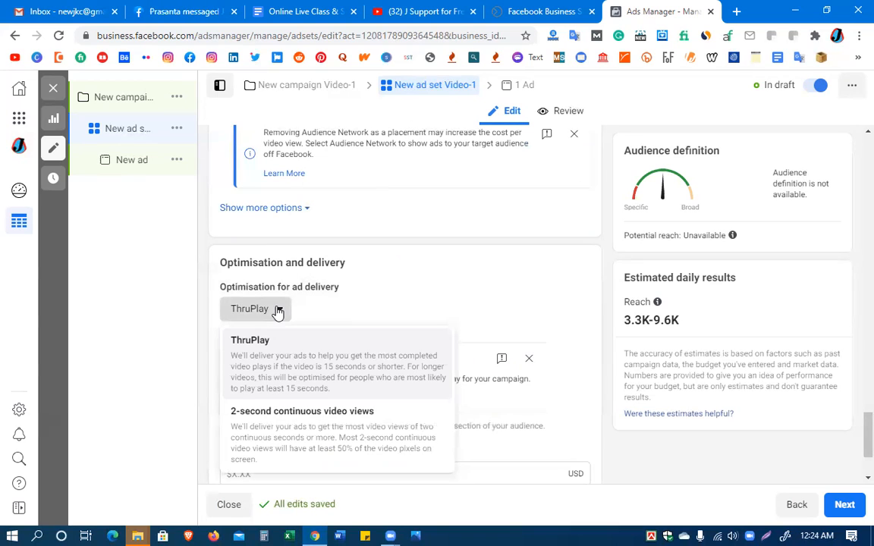
{"action": "left_click", "coordinate": [497, 262]}
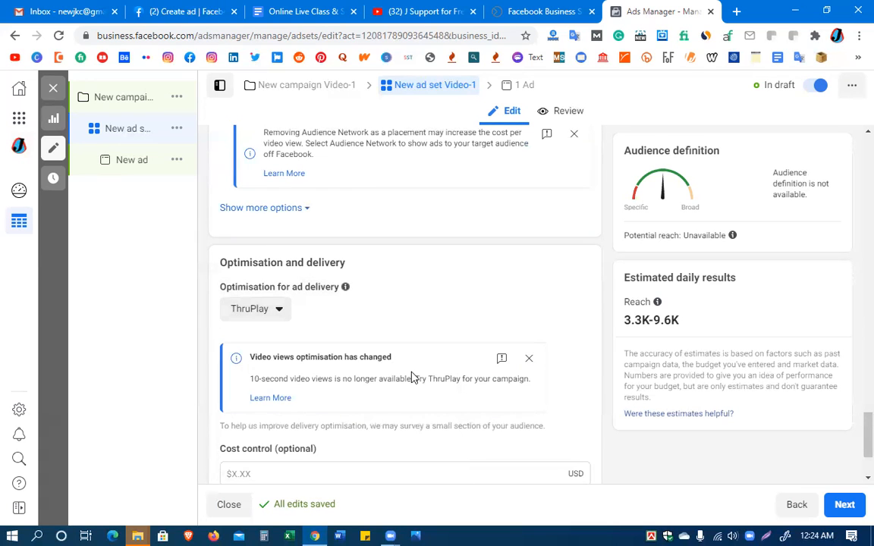
{"action": "scroll", "coordinate": [414, 374], "scroll_direction": "down", "scroll_amount": 2}
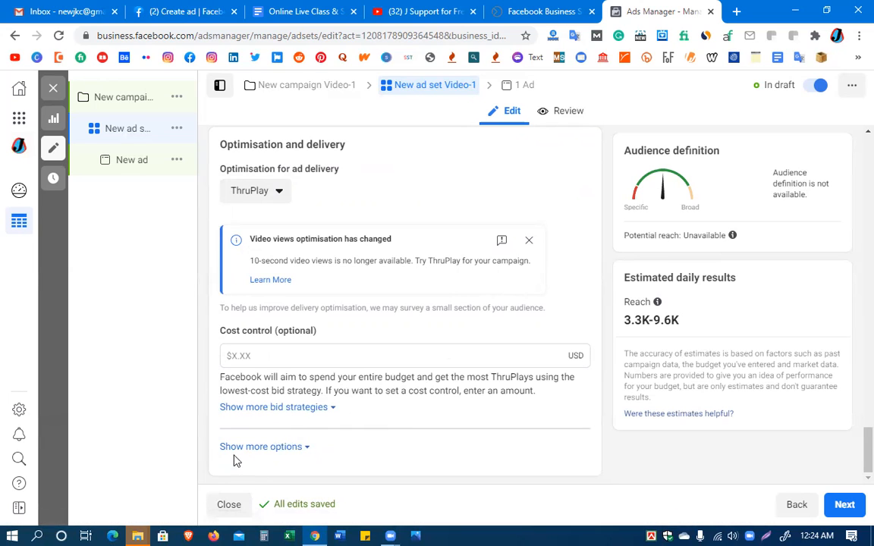
{"action": "left_click", "coordinate": [287, 454]}
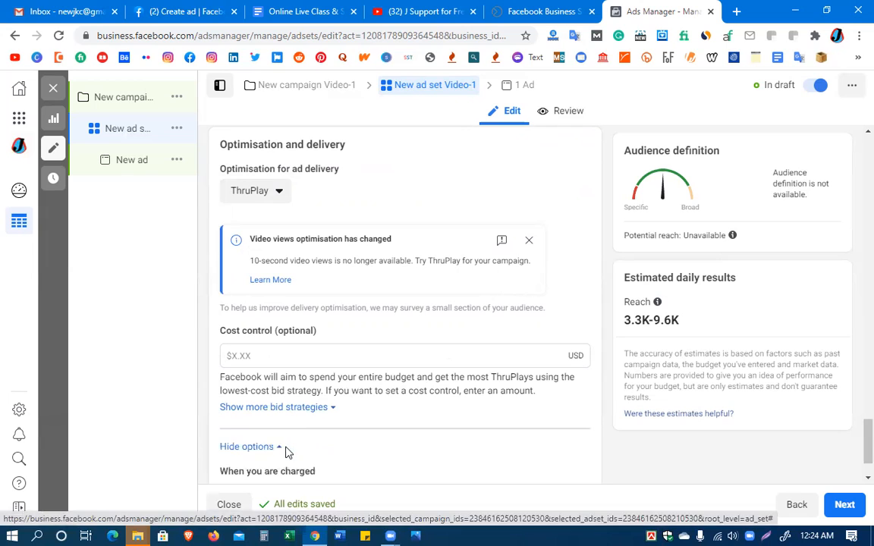
{"action": "scroll", "coordinate": [453, 451], "scroll_direction": "down", "scroll_amount": 1}
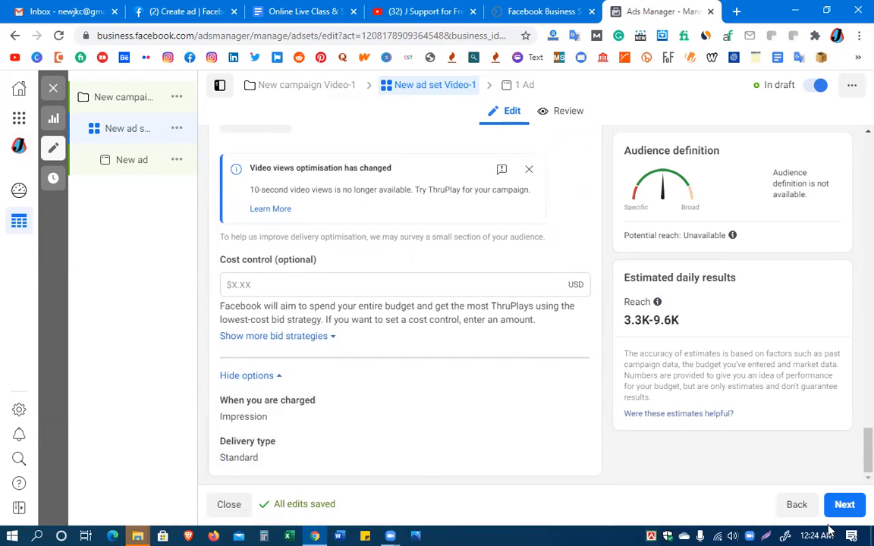
Continue to the ad level and name the ad New ad Video-1.
{"action": "left_click", "coordinate": [843, 503]}
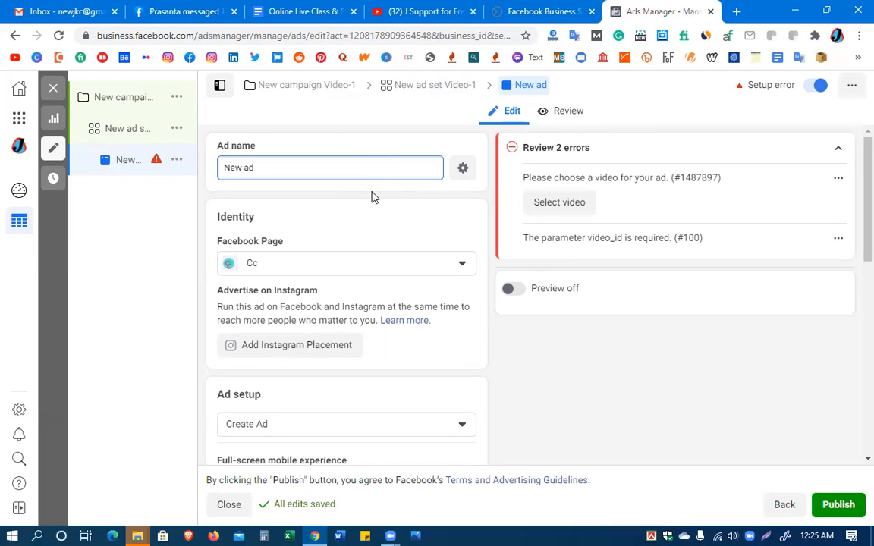
{"action": "type", "text": "eo"}
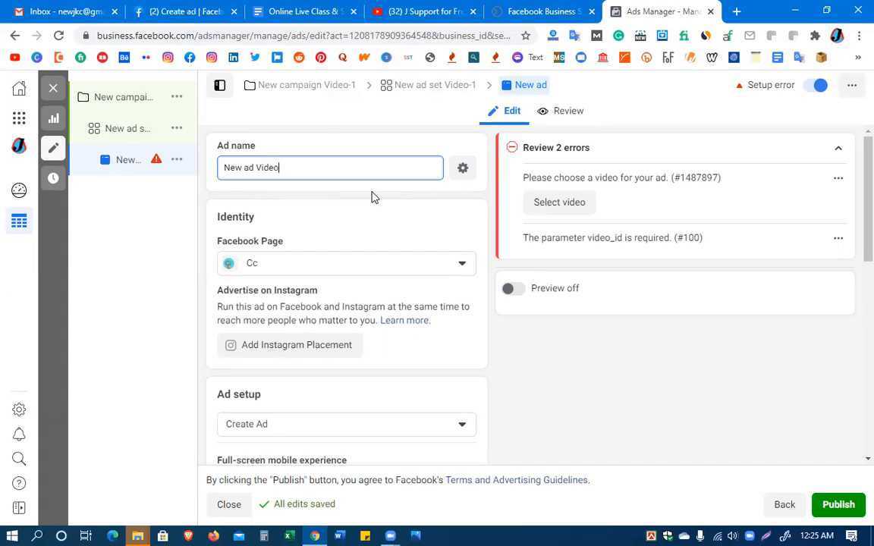
{"action": "type", "text": "-1"}
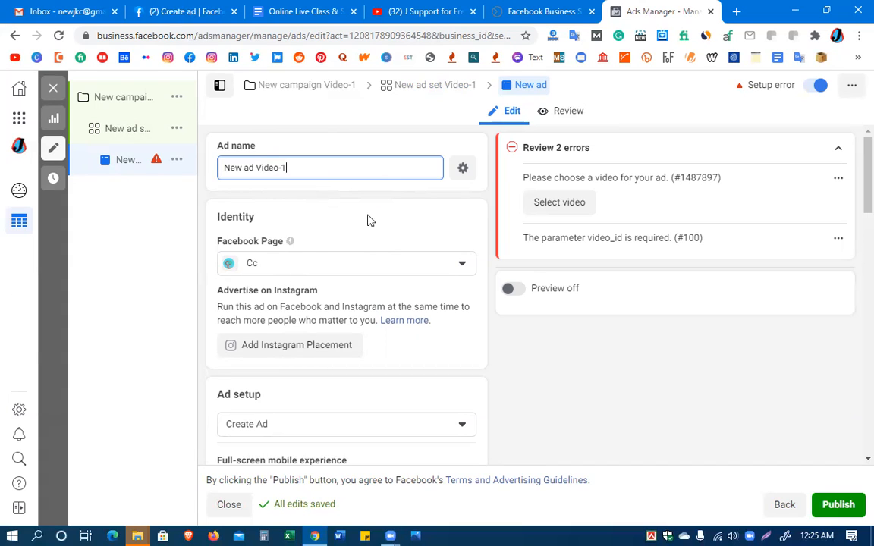
Examine the Facebook Pages available for the ad's identity and the ad setup choices for creating the ad.
{"action": "left_click", "coordinate": [376, 263]}
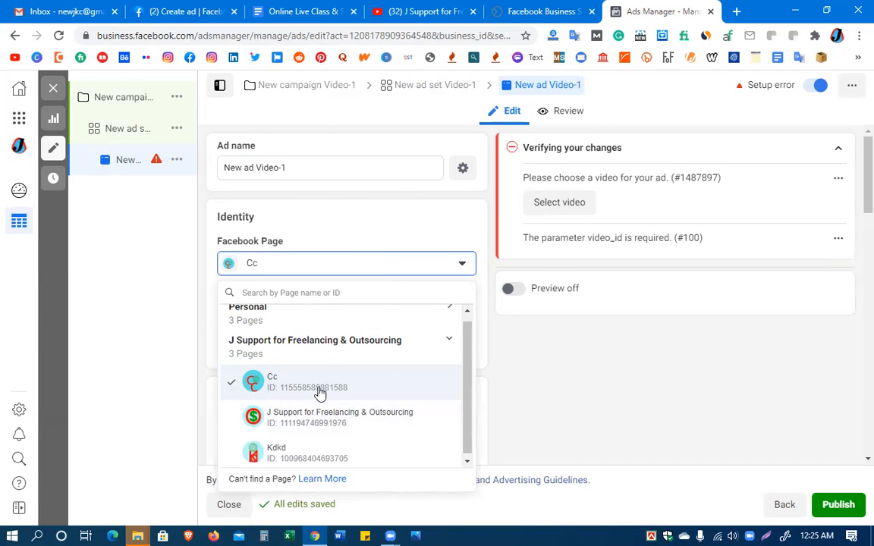
{"action": "left_click", "coordinate": [534, 373]}
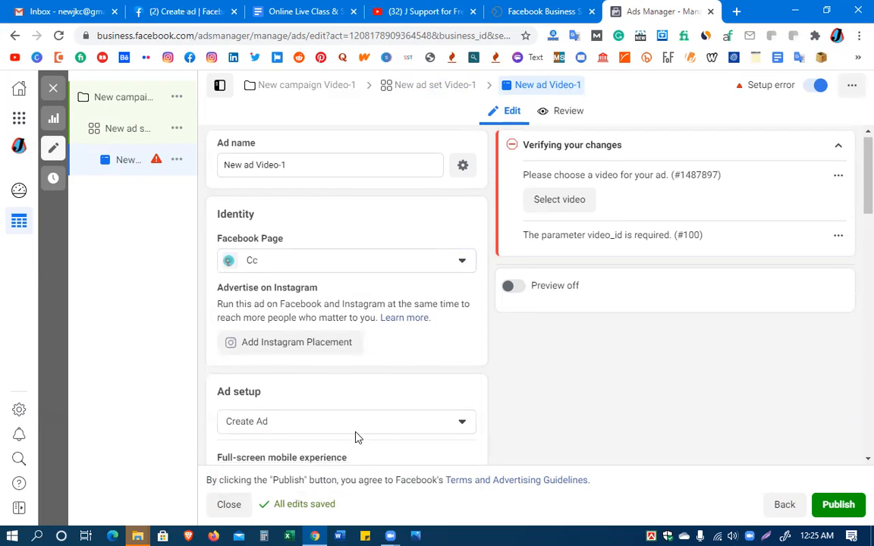
{"action": "scroll", "coordinate": [356, 438], "scroll_direction": "down", "scroll_amount": 1}
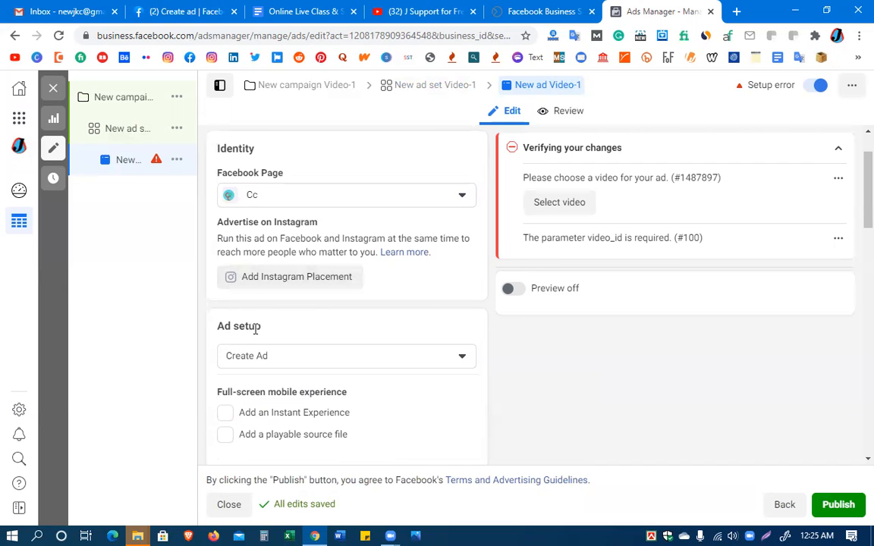
{"action": "scroll", "coordinate": [353, 369], "scroll_direction": "down", "scroll_amount": 2}
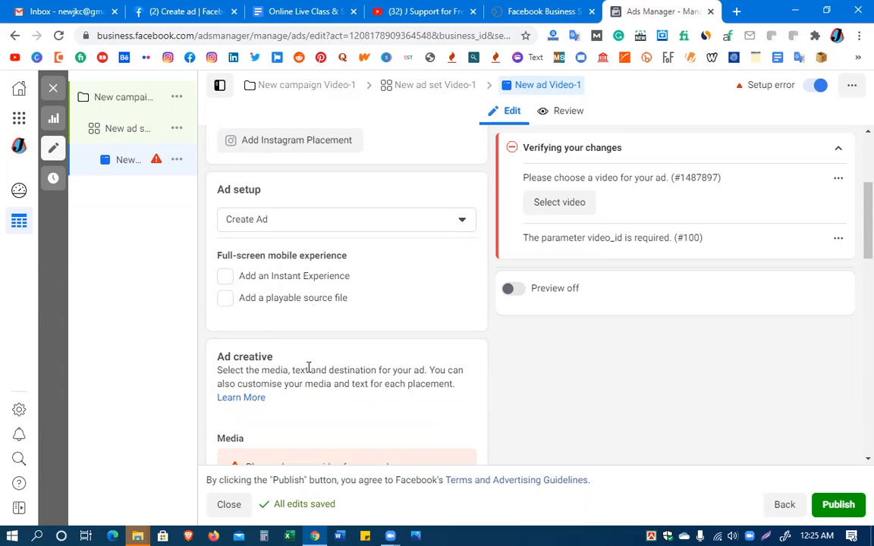
{"action": "left_click", "coordinate": [462, 220]}
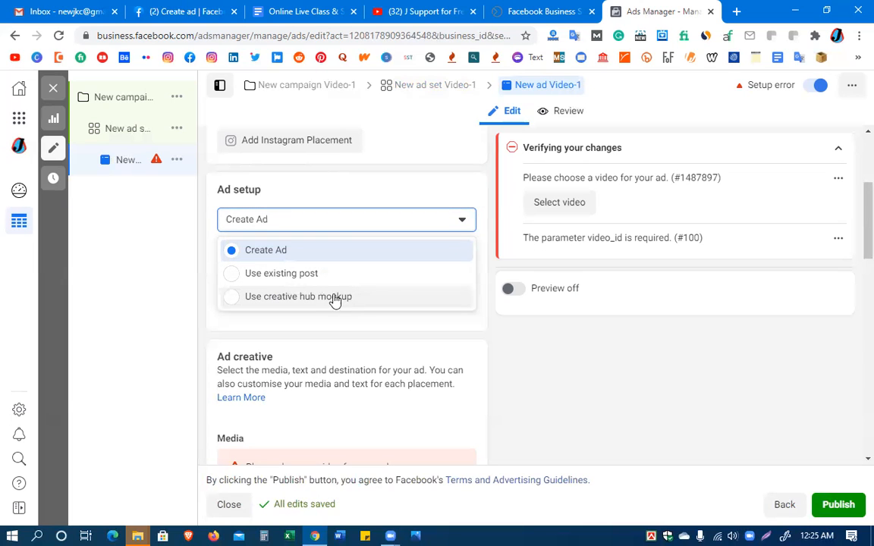
{"action": "left_click", "coordinate": [581, 374]}
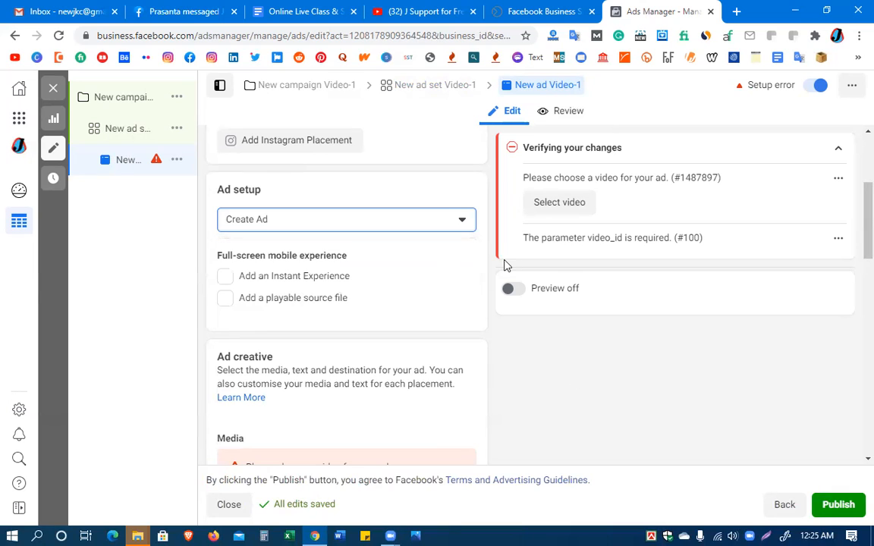
Select the 1280 × 960 page video whose title starts with "এক নজরে" as the ad's media.
{"action": "scroll", "coordinate": [301, 382], "scroll_direction": "down", "scroll_amount": 2}
{"action": "scroll", "coordinate": [301, 381], "scroll_direction": "down", "scroll_amount": 1}
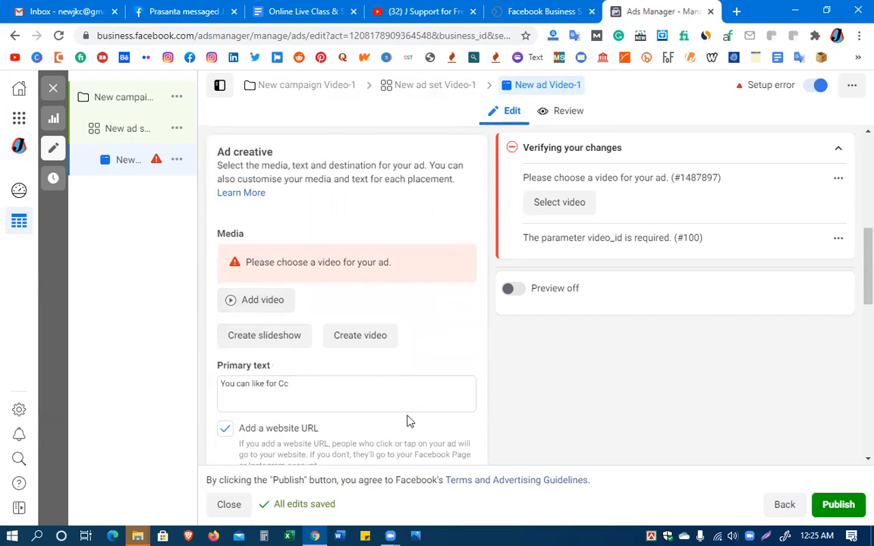
{"action": "scroll", "coordinate": [378, 388], "scroll_direction": "up", "scroll_amount": 1}
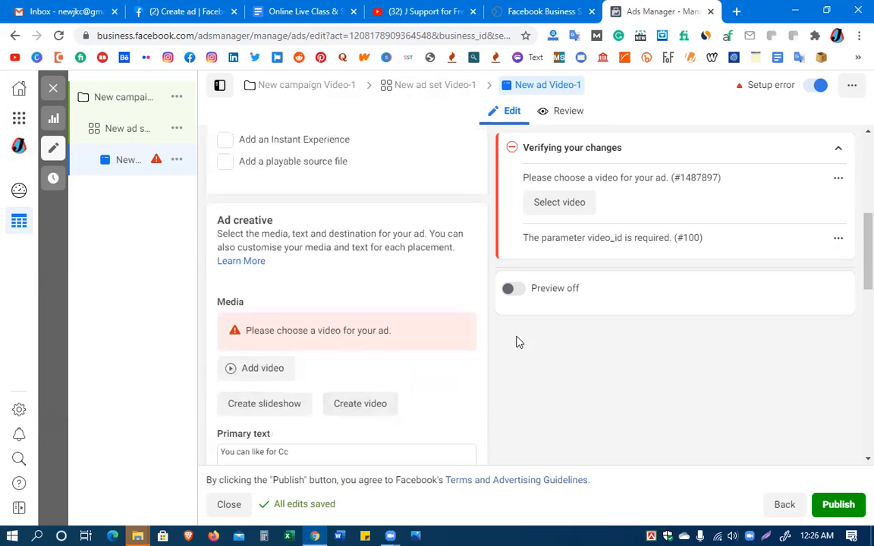
{"action": "left_click", "coordinate": [572, 208]}
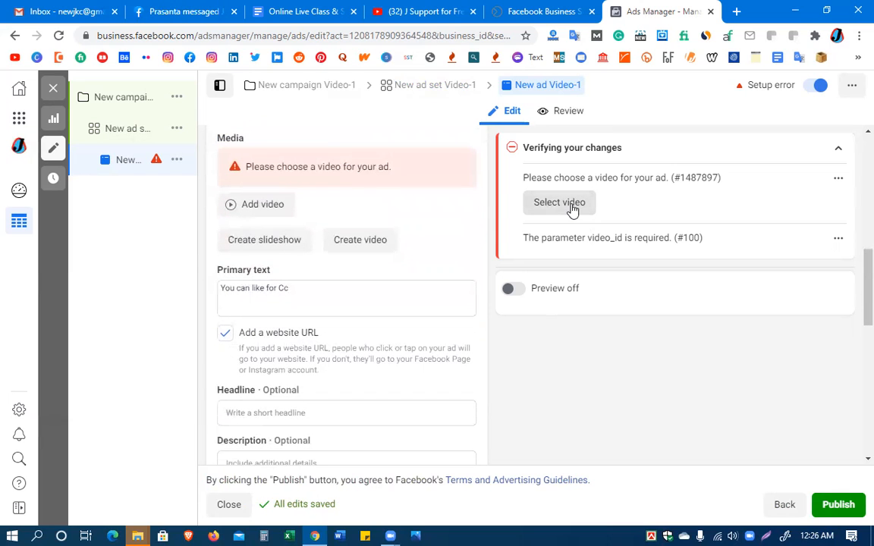
{"action": "left_click", "coordinate": [258, 211]}
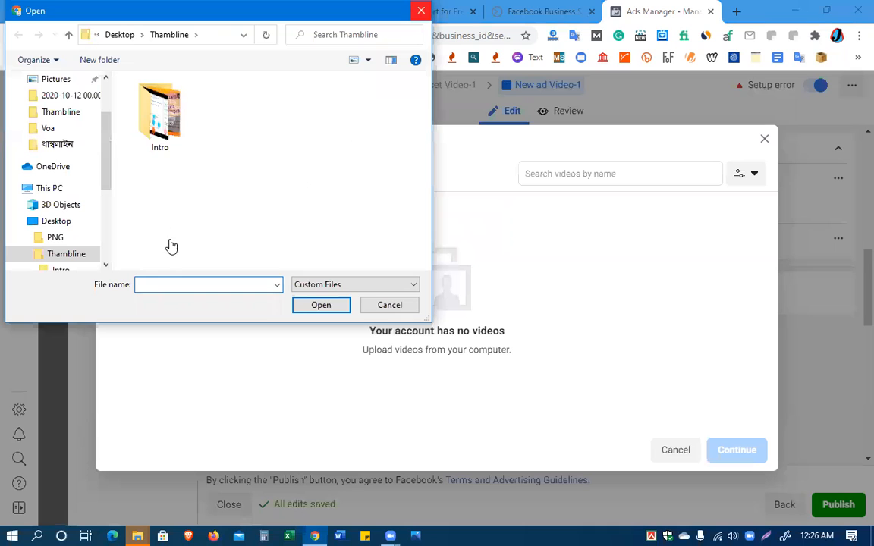
{"action": "key", "text": "Escape"}
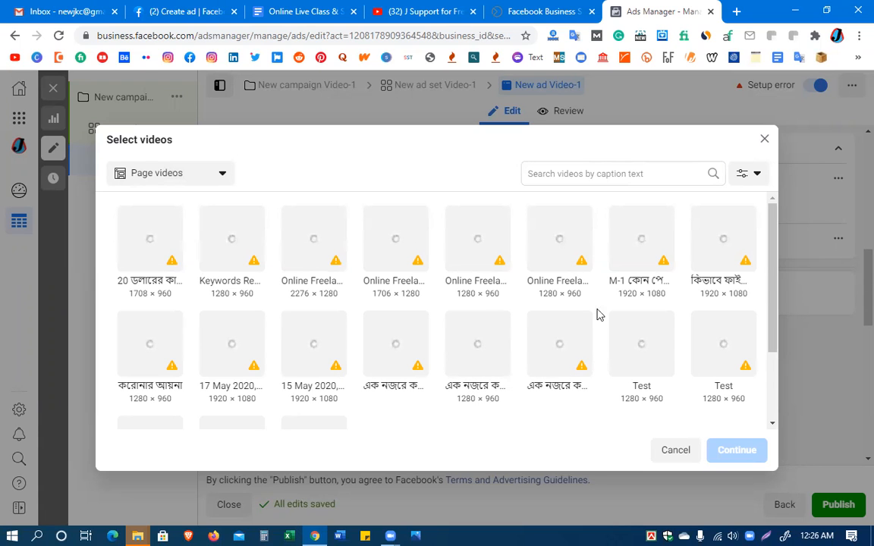
{"action": "left_click", "coordinate": [475, 349]}
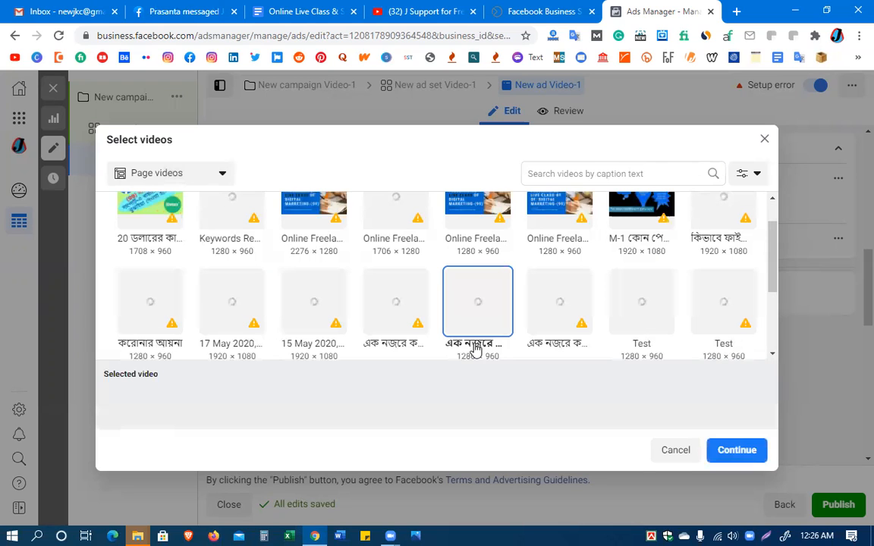